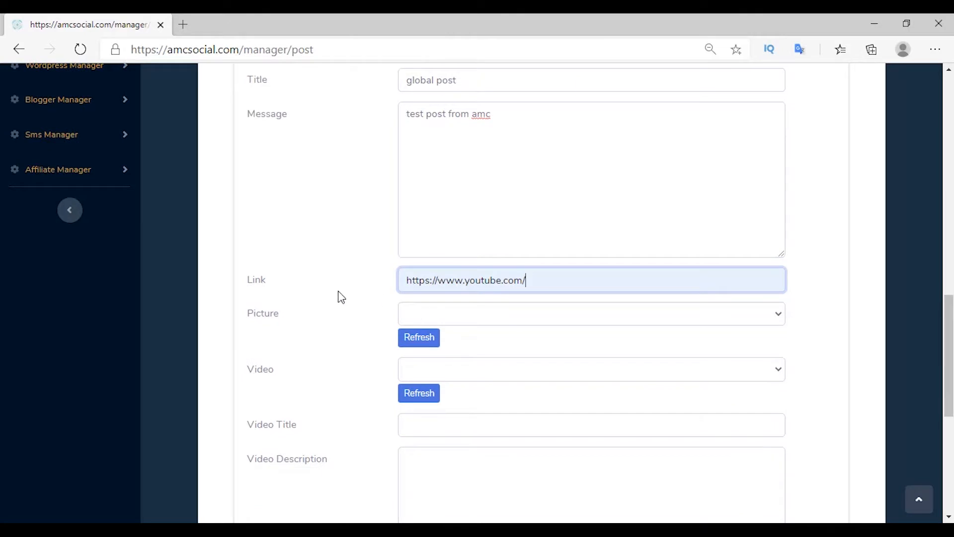
pyautogui.scroll(-3, 271, 348)
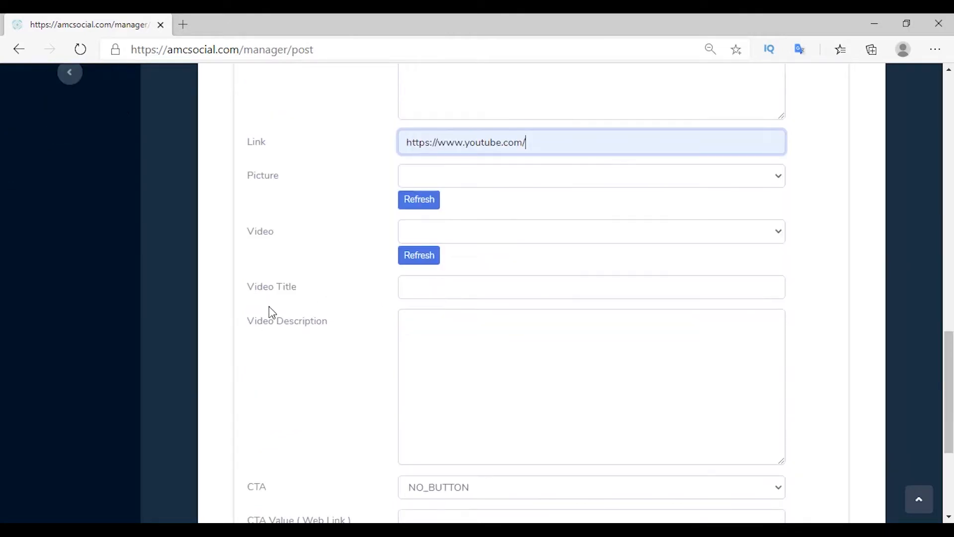
pyautogui.scroll(-3, 275, 343)
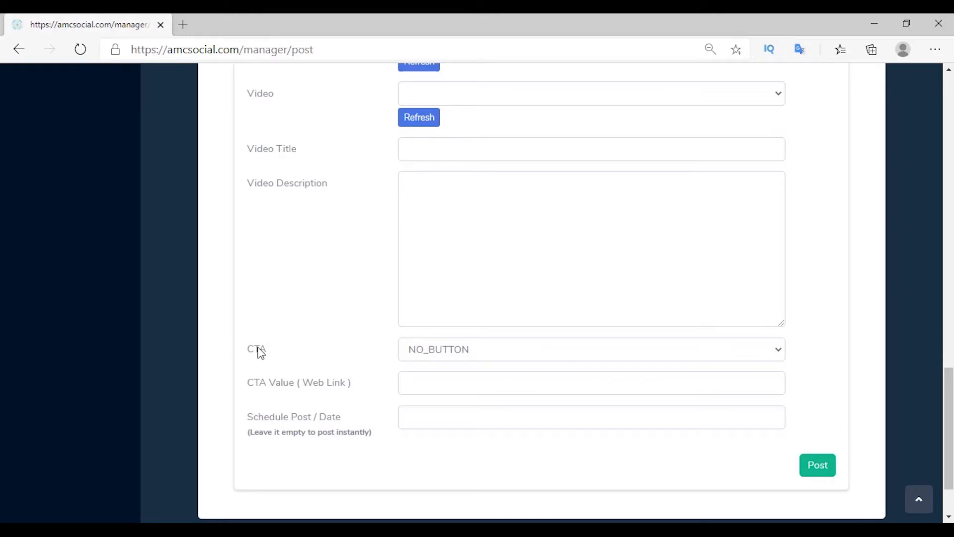
pyautogui.click(440, 359)
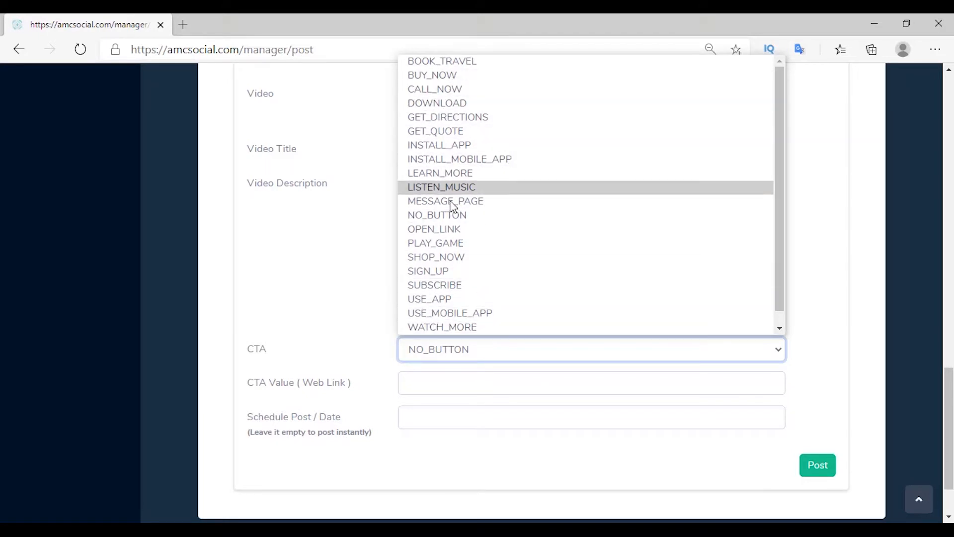
pyautogui.click(437, 228)
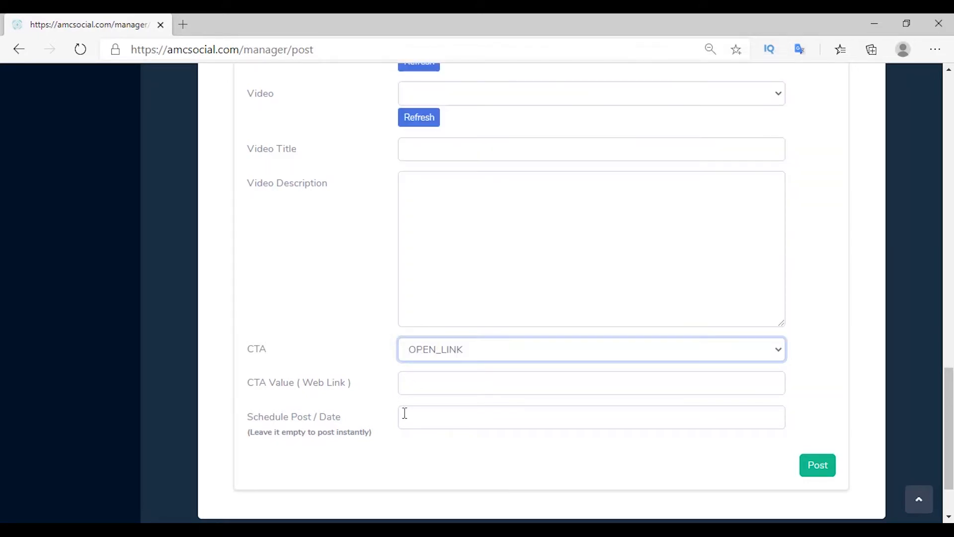
pyautogui.click(427, 383)
pyautogui.click(460, 309)
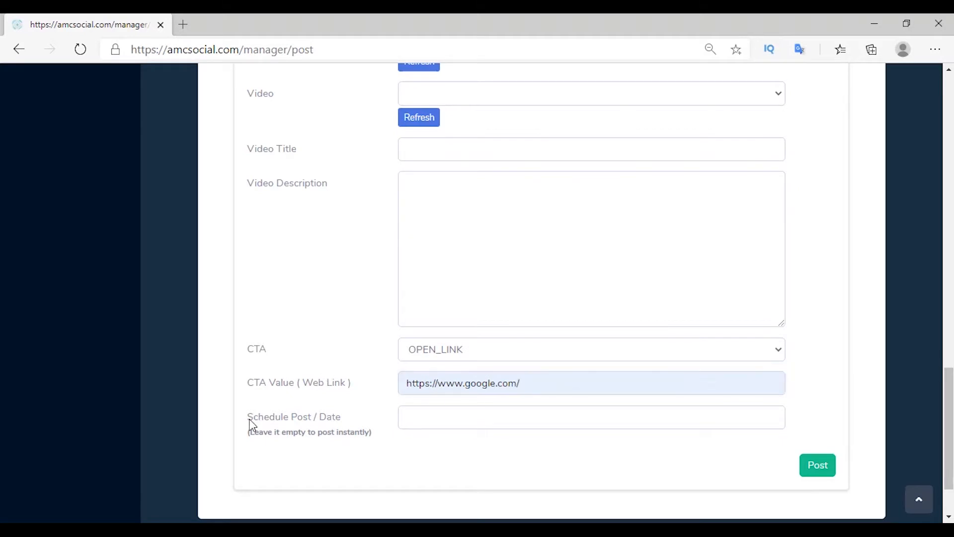
# Step: Clear the schedule date and publish the post immediately
pyautogui.click(420, 418)
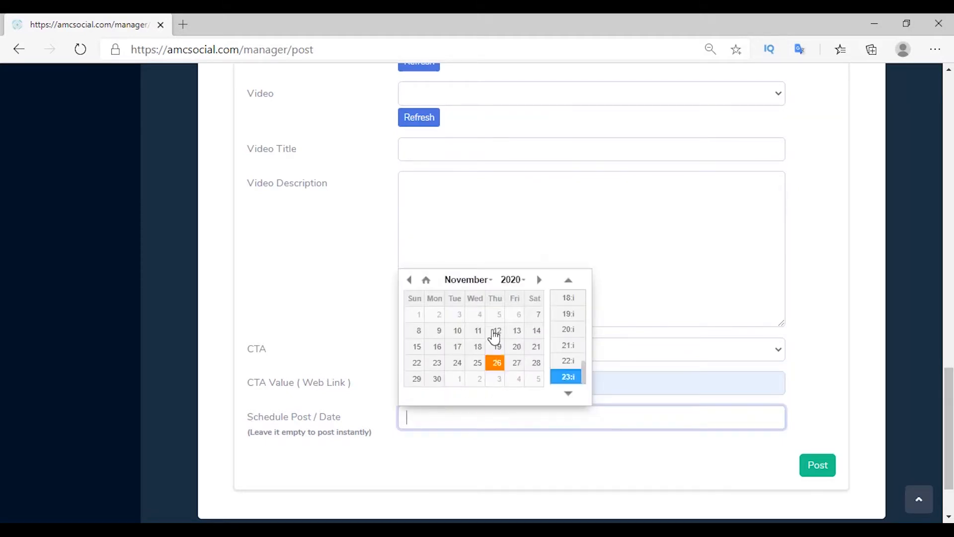
pyautogui.moveTo(466, 418); pyautogui.dragTo(512, 418)
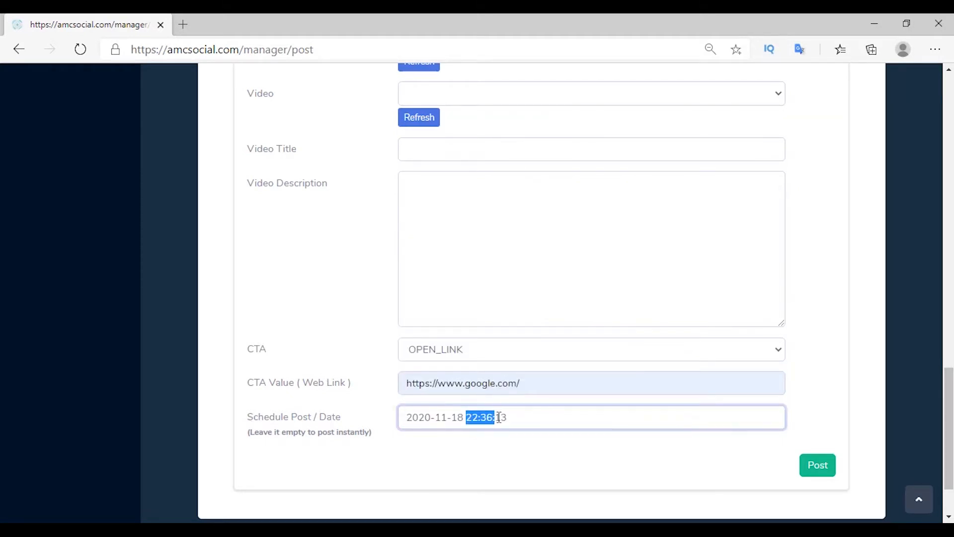
pyautogui.moveTo(511, 417); pyautogui.dragTo(389, 419)
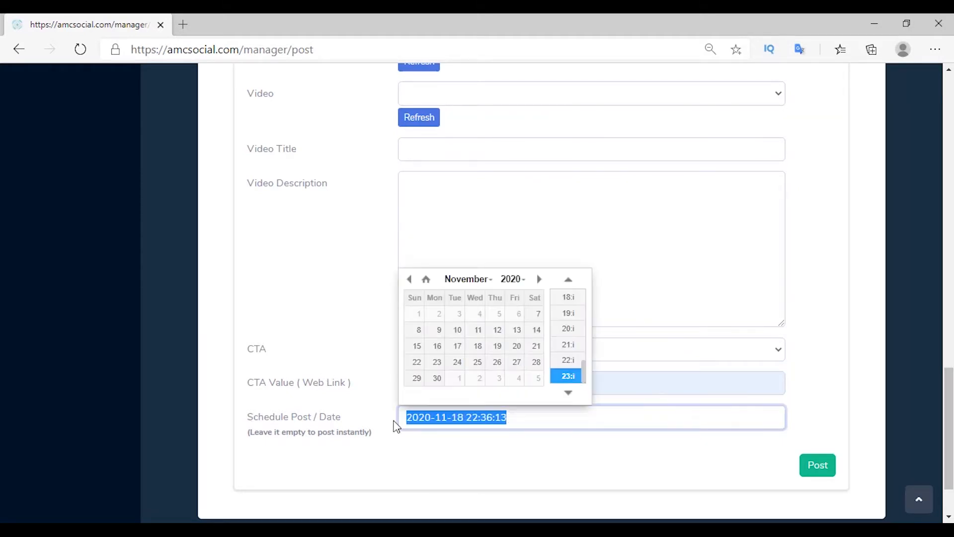
pyautogui.press('BackSpace')
pyautogui.scroll(-2, 815, 398)
pyautogui.click(818, 386)
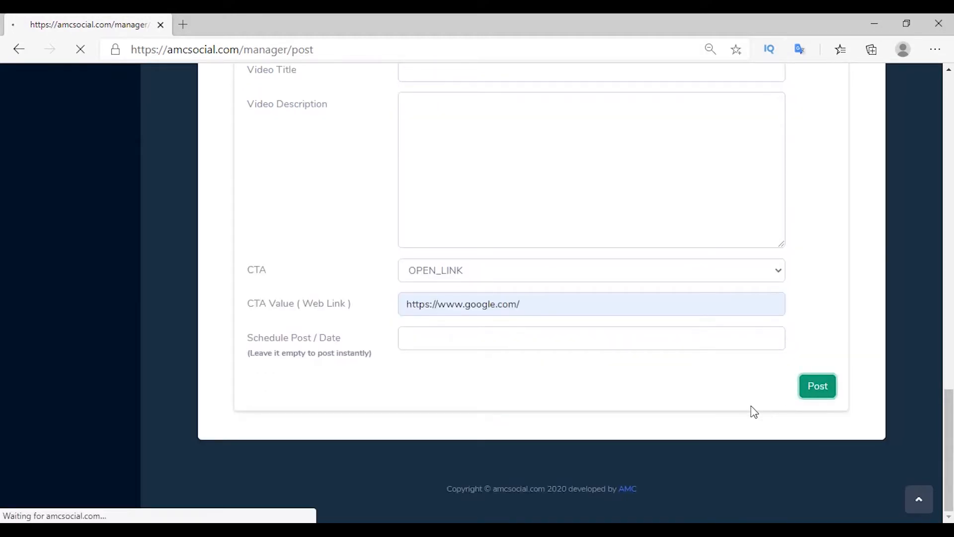
# Step: Open post 405's delivery status and select its Facebook result link
pyautogui.moveTo(248, 347); pyautogui.dragTo(302, 358)
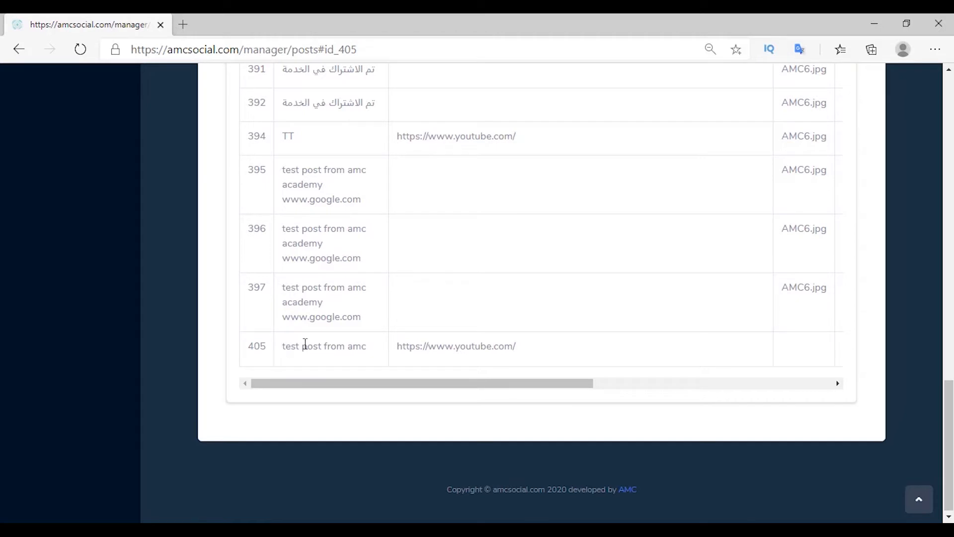
pyautogui.moveTo(407, 350); pyautogui.dragTo(521, 356)
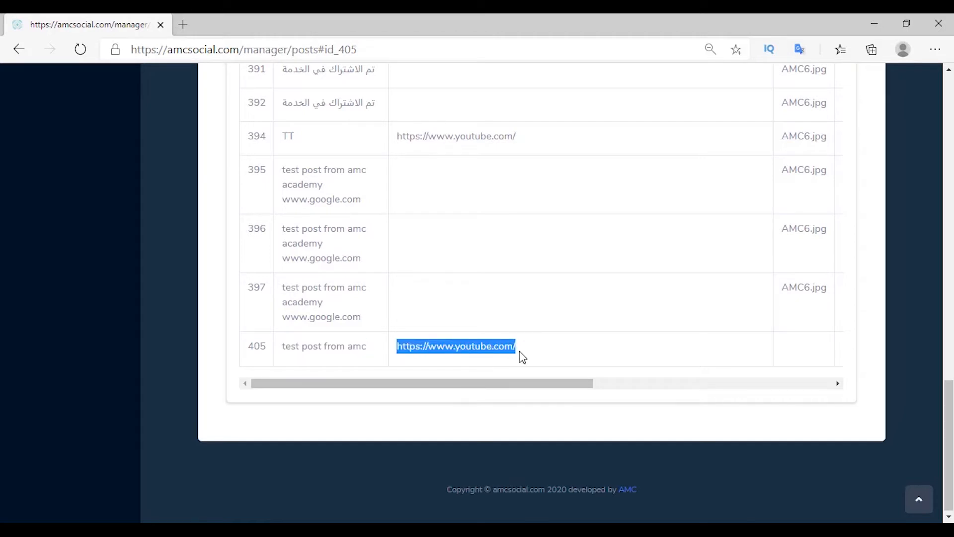
pyautogui.click(521, 389)
pyautogui.hscroll(5, 521, 389)
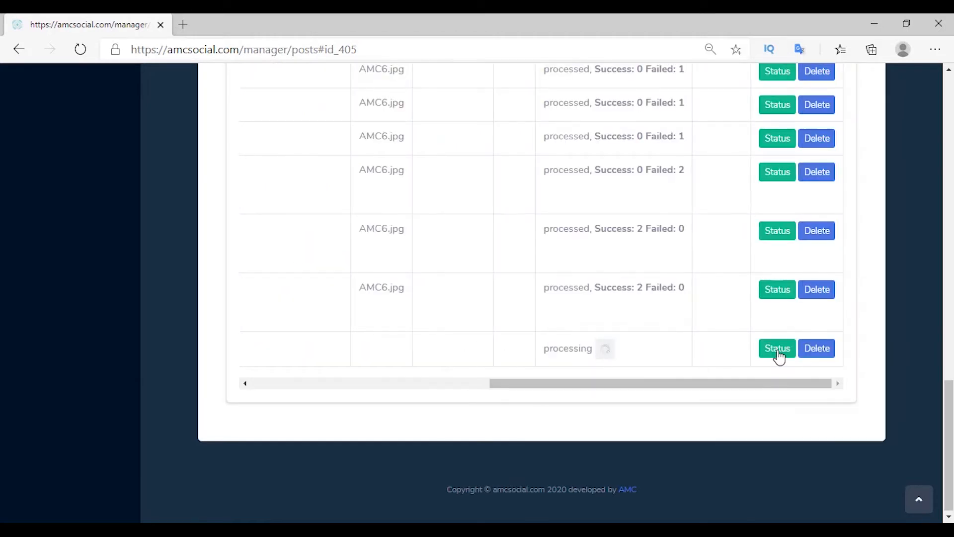
pyautogui.click(777, 352)
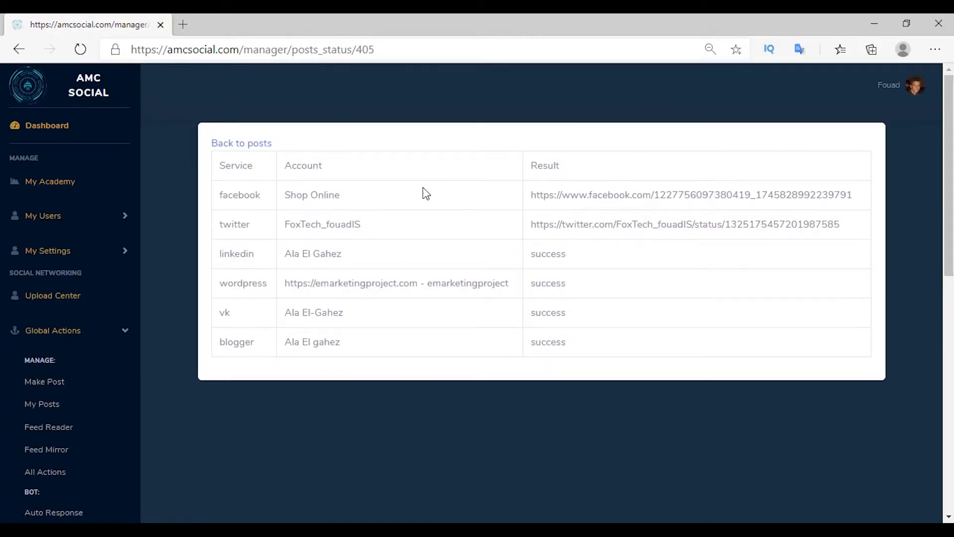
pyautogui.tripleClick(566, 195)
pyautogui.rightClick(565, 195)
# Step: Check the live Facebook post's text and Google link preview, then view the WordPress copy
pyautogui.click(596, 230)
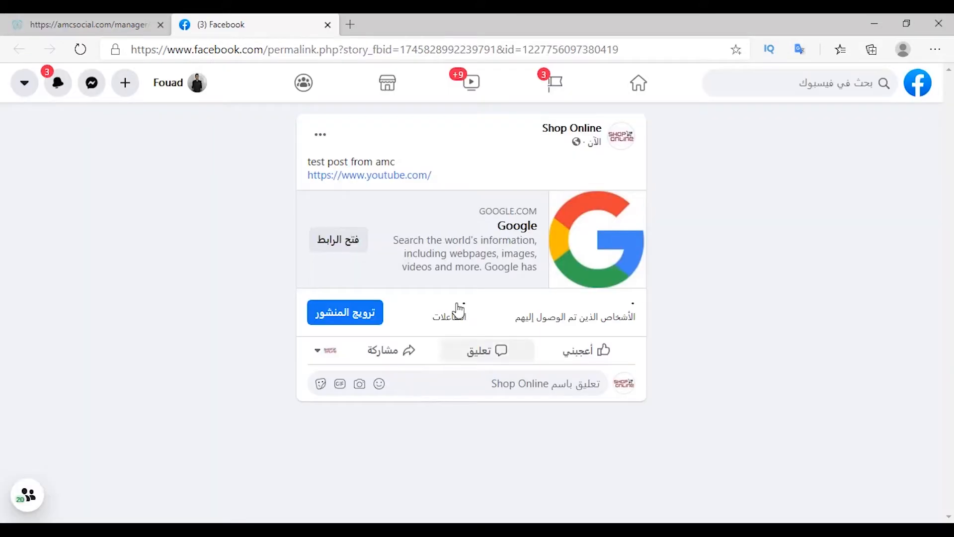
pyautogui.moveTo(305, 161)
pyautogui.mouseDown()
pyautogui.moveTo(394, 156)
pyautogui.moveTo(308, 176)
pyautogui.mouseUp()
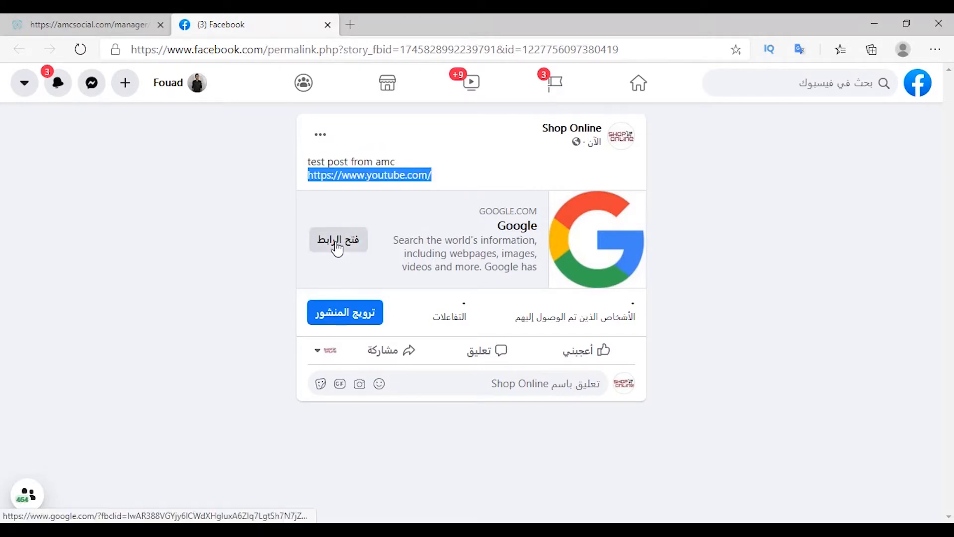
pyautogui.click(235, 457)
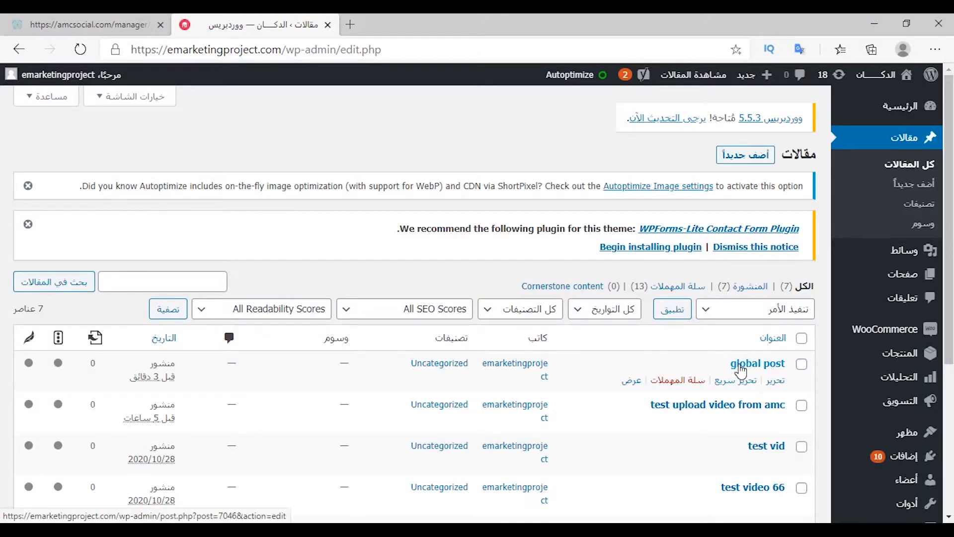
pyautogui.click(632, 380)
pyautogui.moveTo(528, 318); pyautogui.dragTo(611, 330)
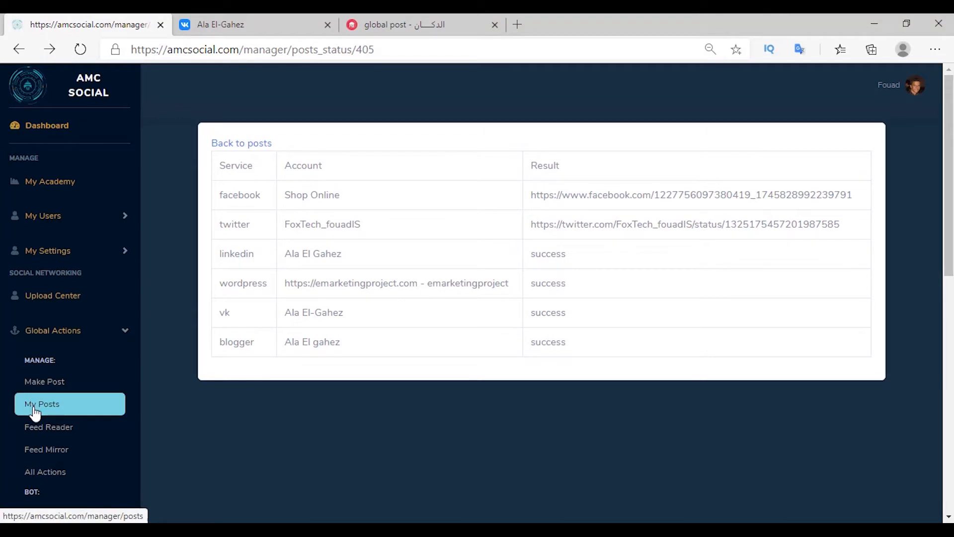
# Step: Create the 'face and twitter' feed reader following the Shop Online Facebook page and the Twitter account
pyautogui.click(36, 411)
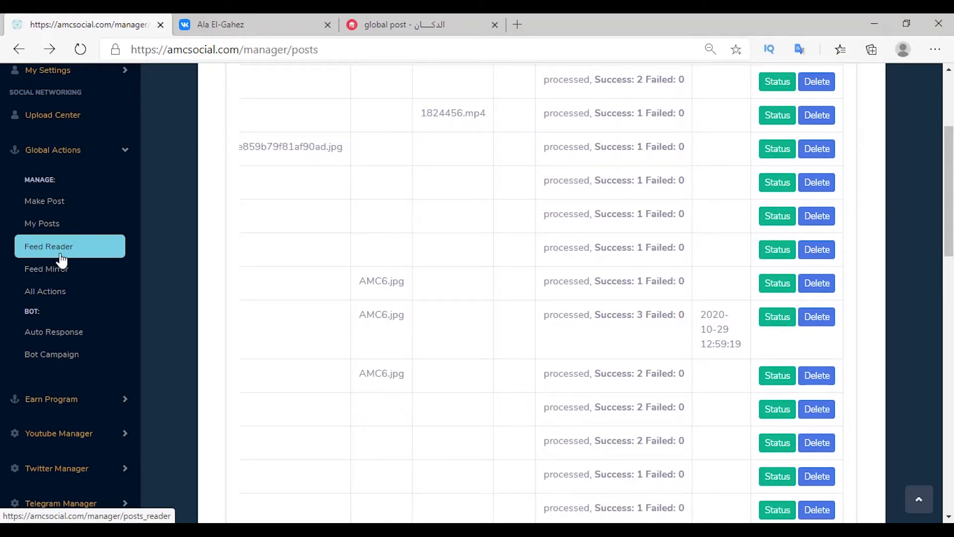
pyautogui.click(60, 255)
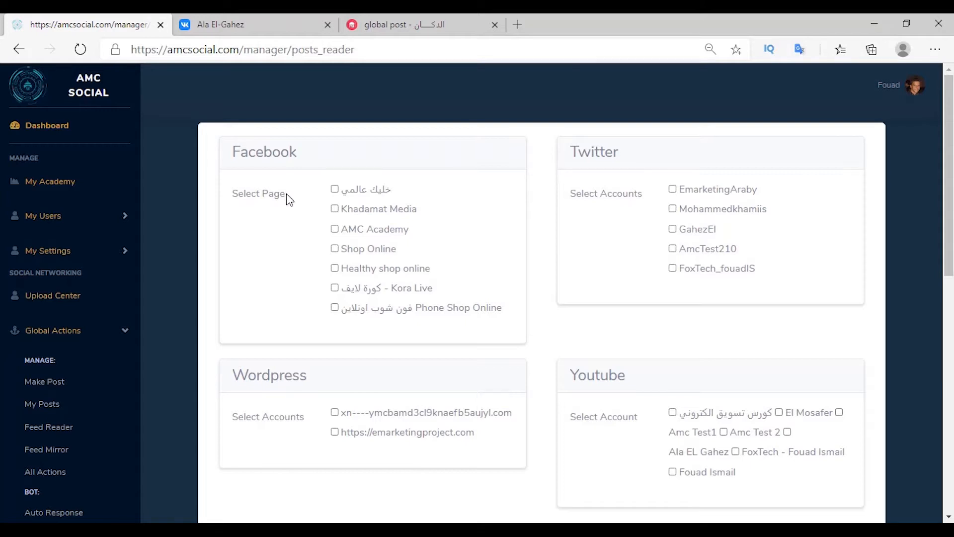
pyautogui.click(335, 248)
pyautogui.click(673, 268)
pyautogui.scroll(-1, 502, 268)
pyautogui.scroll(1, 426, 271)
pyautogui.scroll(-5, 469, 194)
pyautogui.click(445, 385)
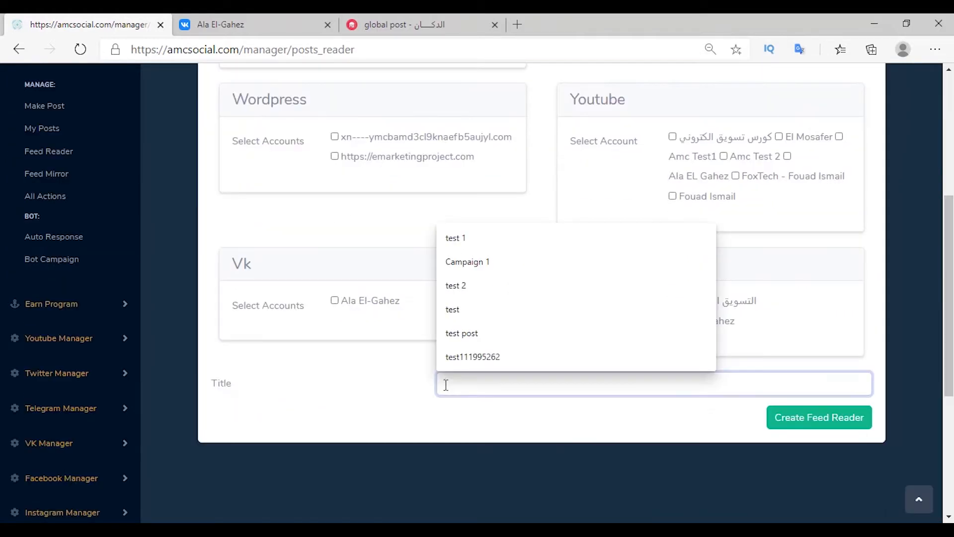
pyautogui.write('face and twitter')
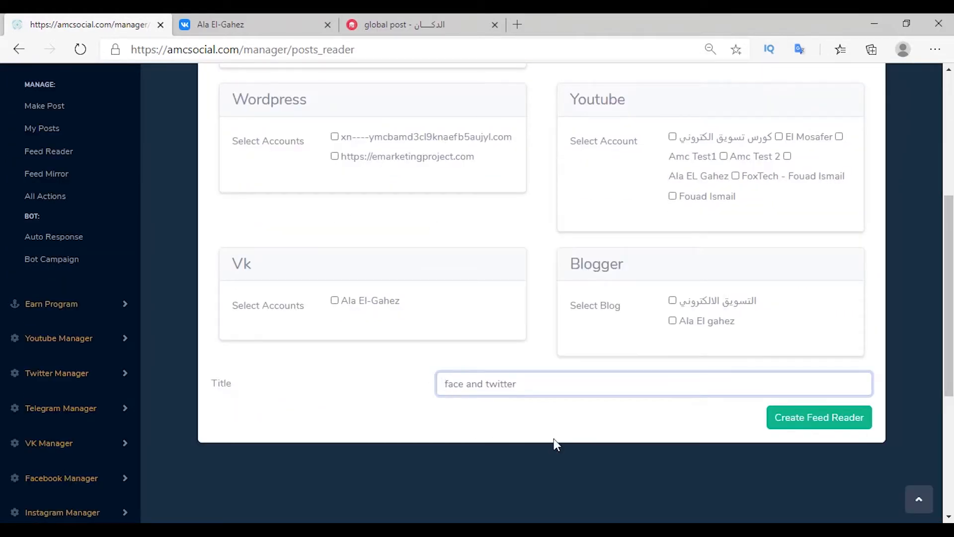
pyautogui.click(793, 420)
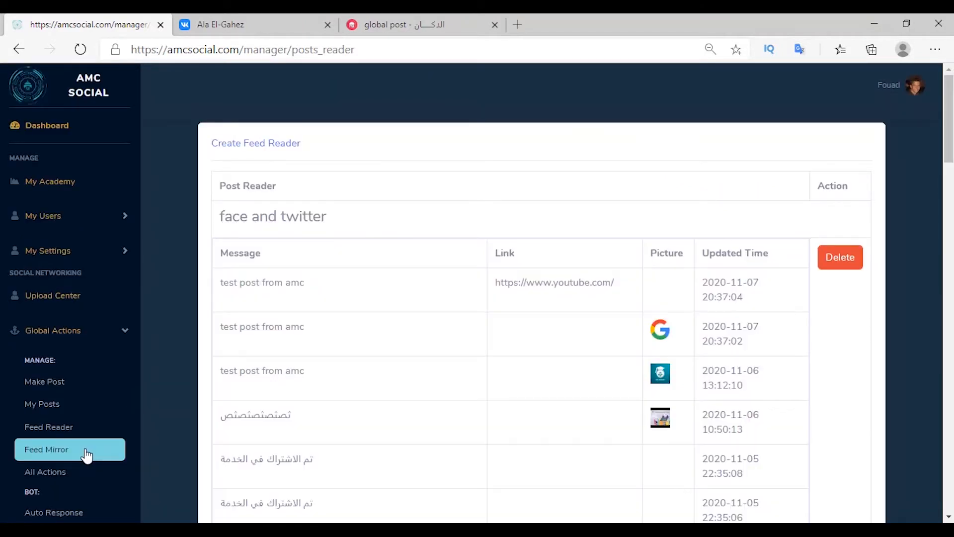
# Step: Mirror the 'face and twitter' feed to the VK account using the Copy action
pyautogui.click(87, 455)
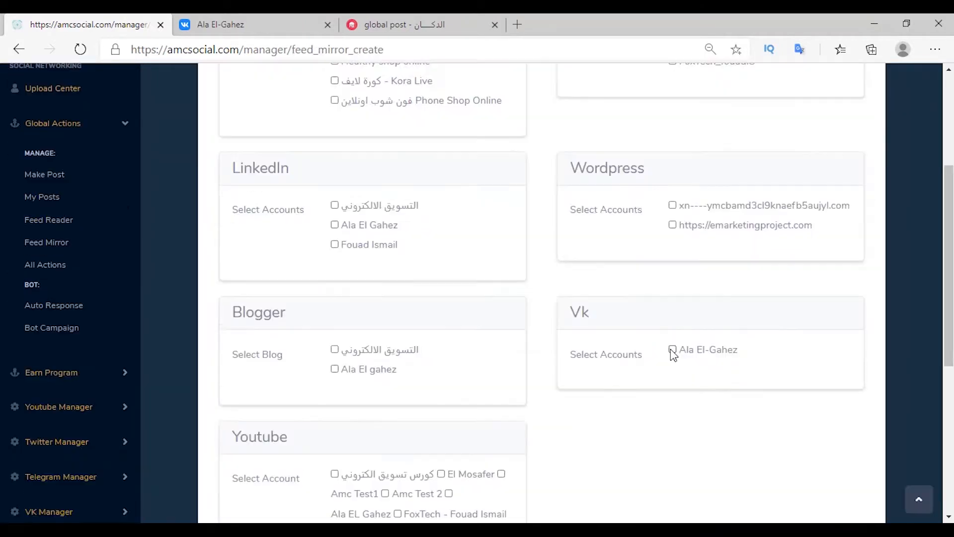
pyautogui.click(673, 347)
pyautogui.scroll(-4, 624, 416)
pyautogui.click(356, 395)
pyautogui.click(355, 393)
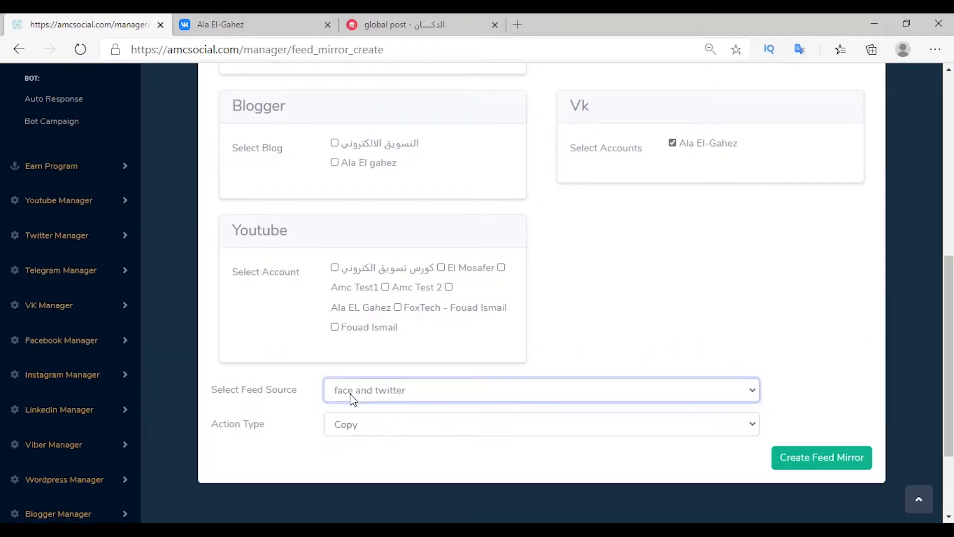
pyautogui.click(350, 422)
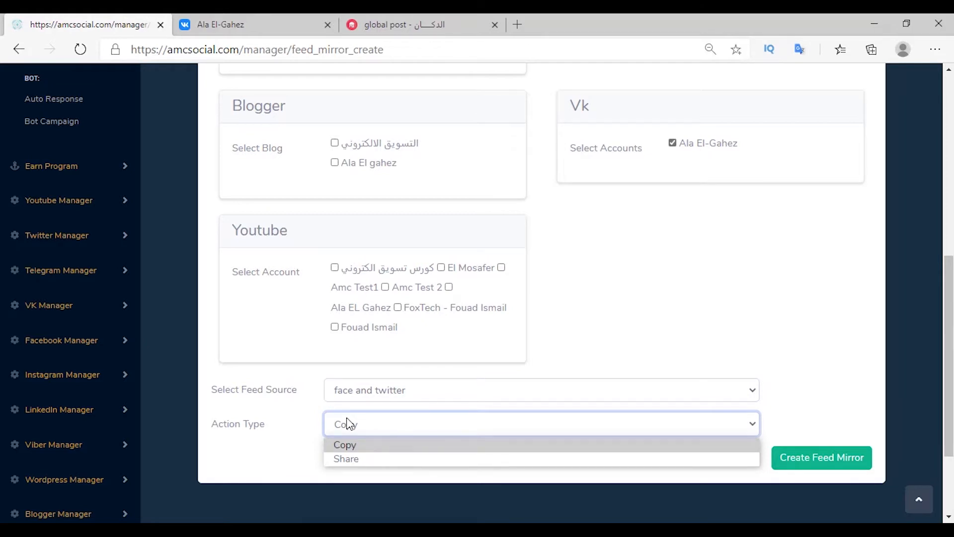
pyautogui.click(348, 445)
pyautogui.click(798, 457)
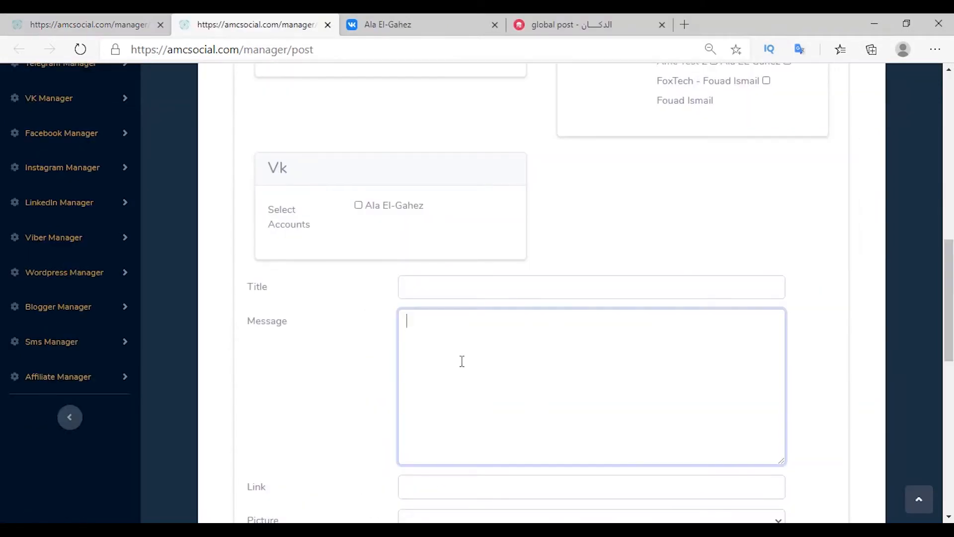
# Step: Publish a 'test feed' post and confirm it appears in the feed reader
pyautogui.write('test feed')
pyautogui.click(413, 291)
pyautogui.write('test feed')
pyautogui.scroll(-9, 359, 319)
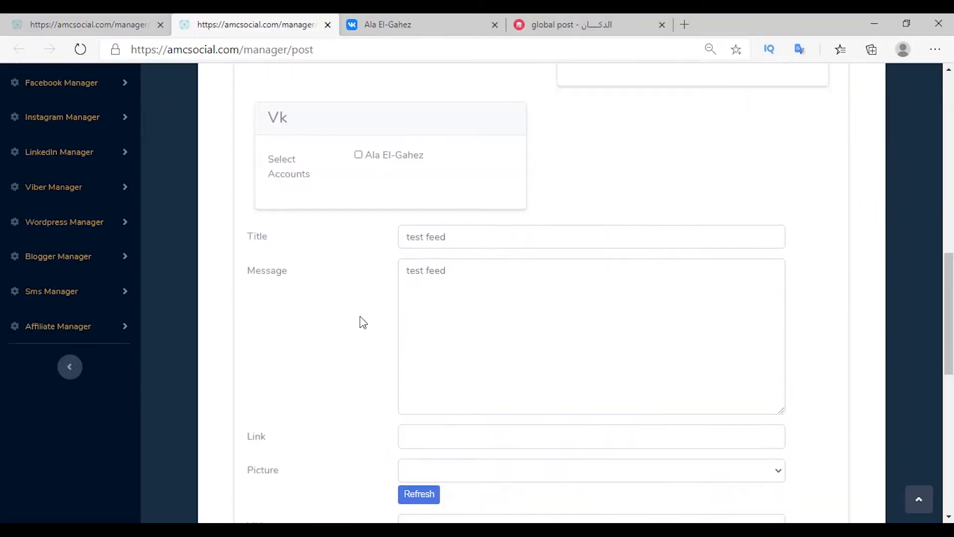
pyautogui.scroll(-3, 339, 320)
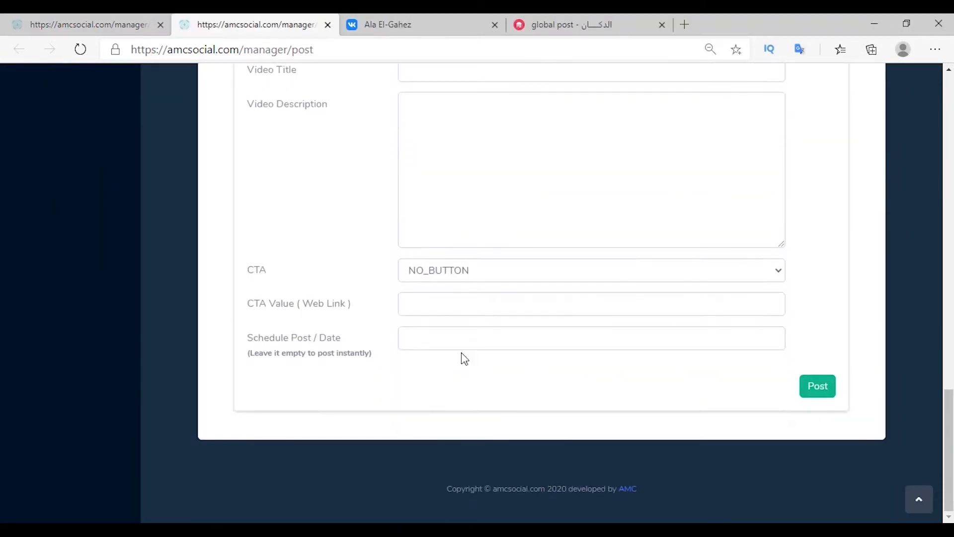
pyautogui.click(826, 388)
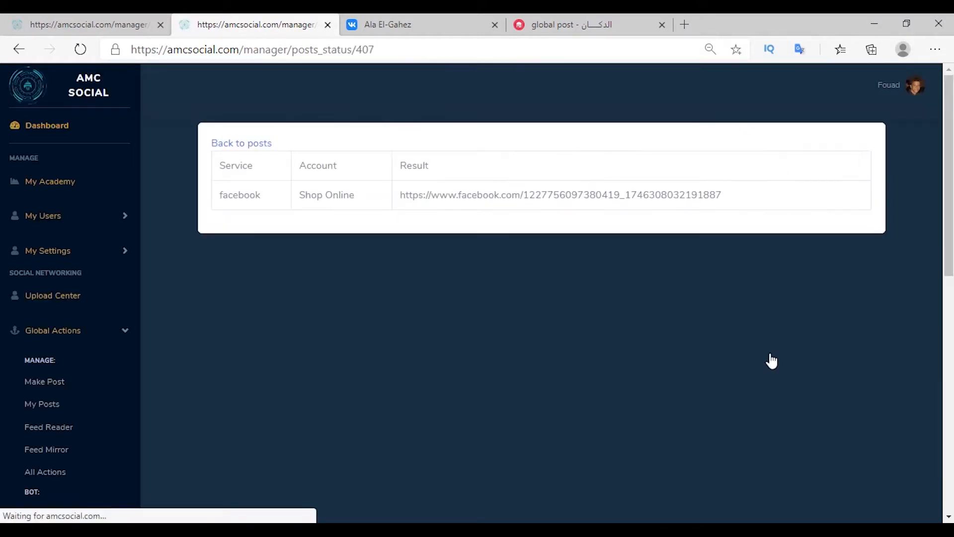
pyautogui.click(392, 200)
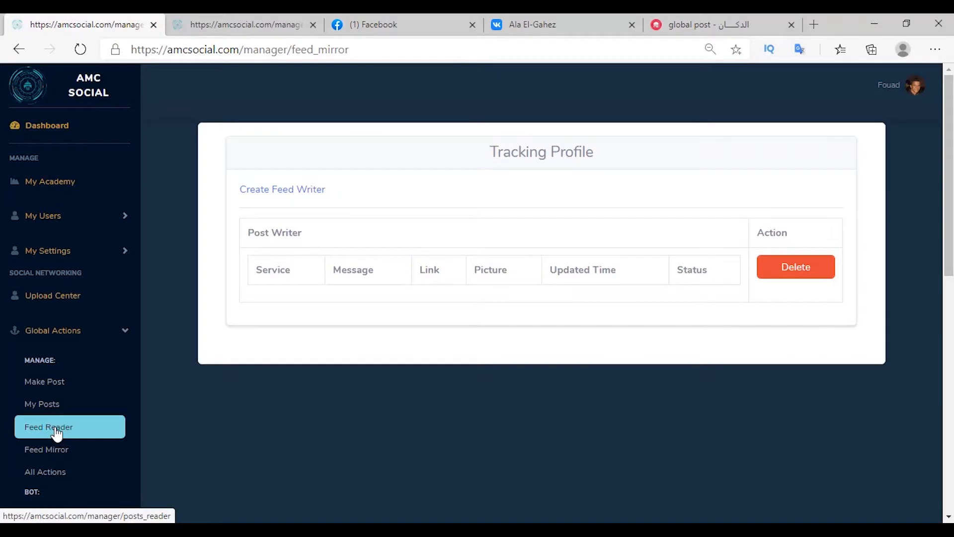
pyautogui.click(57, 429)
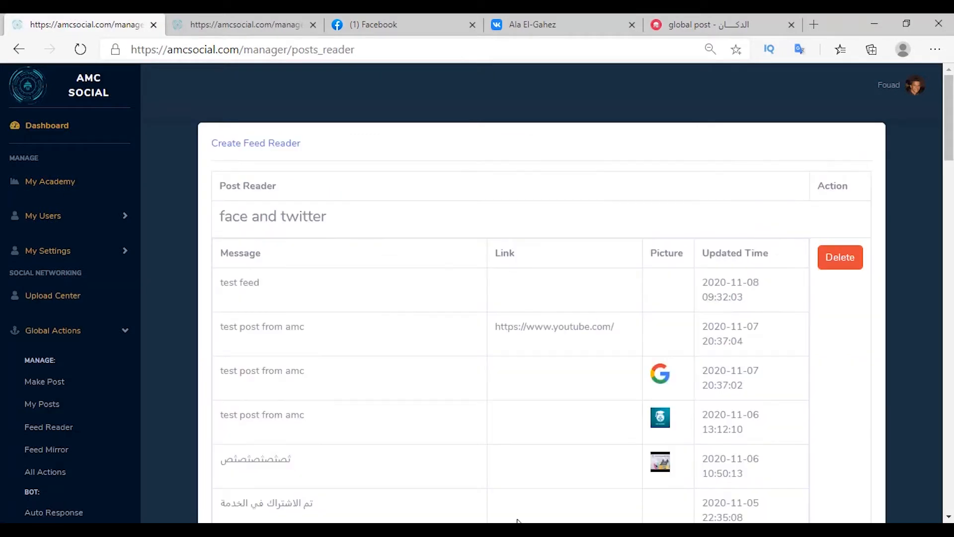
# Step: Review the feed mirror results and the Actions on Posts list before going to Auto Response
pyautogui.click(43, 449)
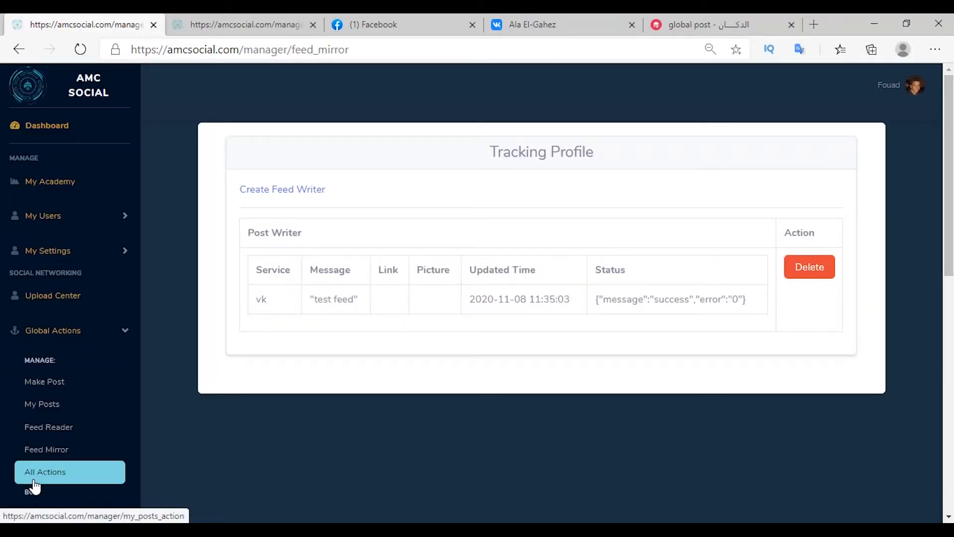
pyautogui.click(40, 481)
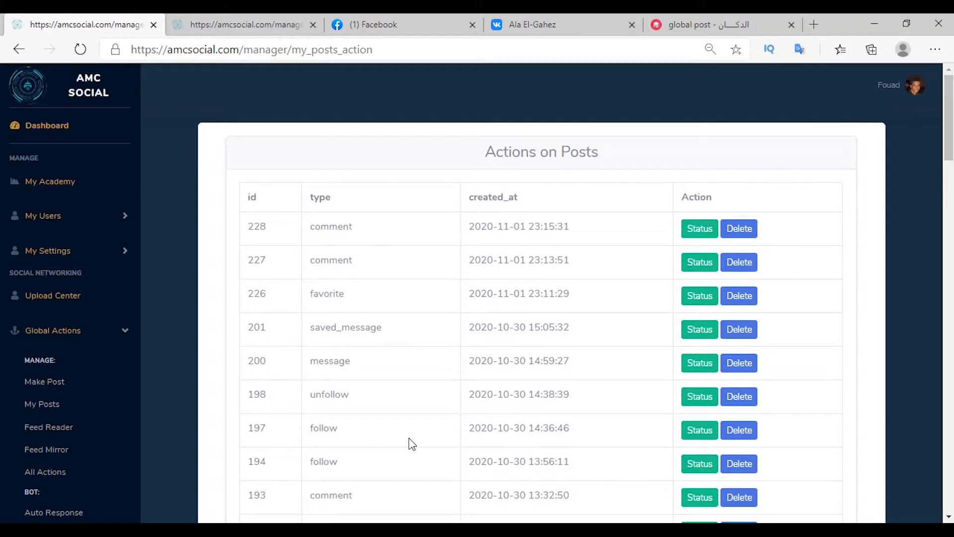
pyautogui.scroll(-4, 409, 343)
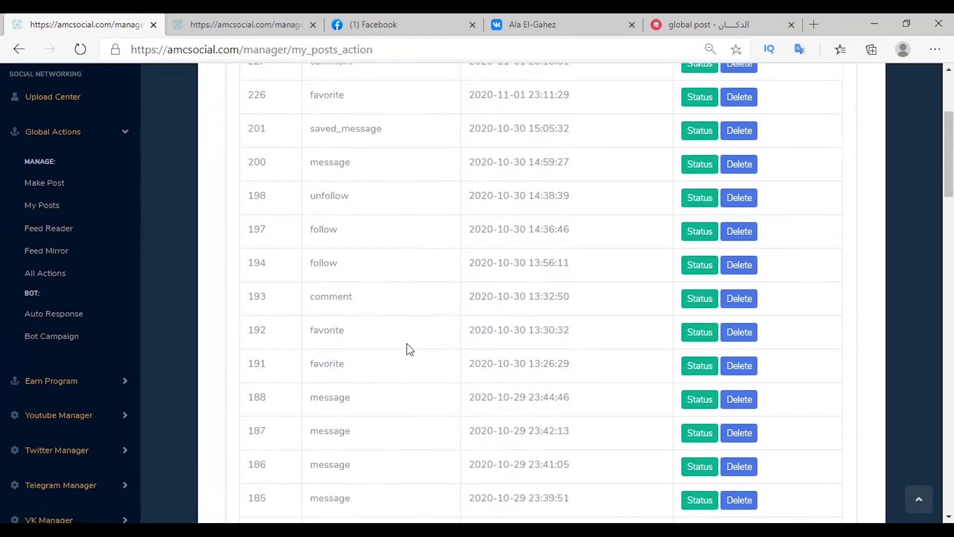
pyautogui.scroll(2, 410, 353)
pyautogui.scroll(2, 411, 359)
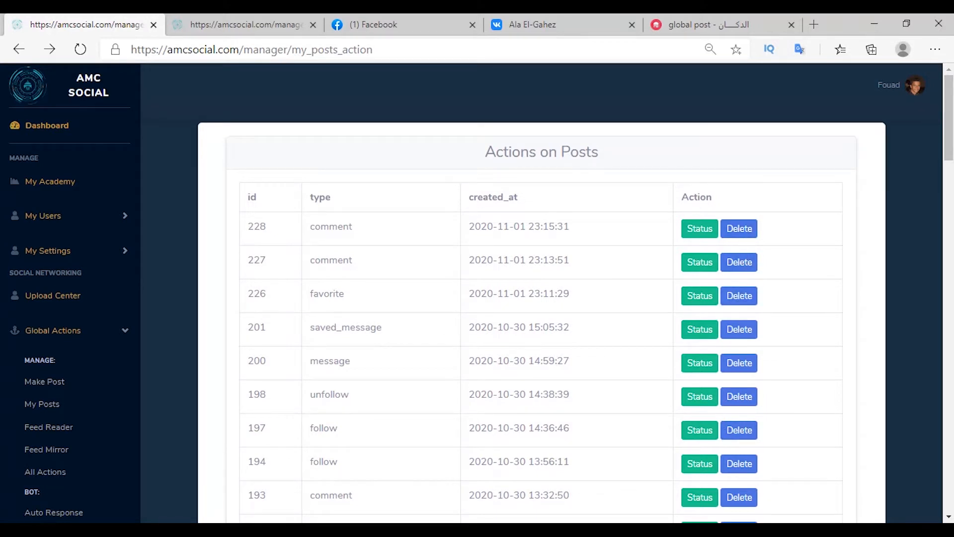
pyautogui.click(61, 515)
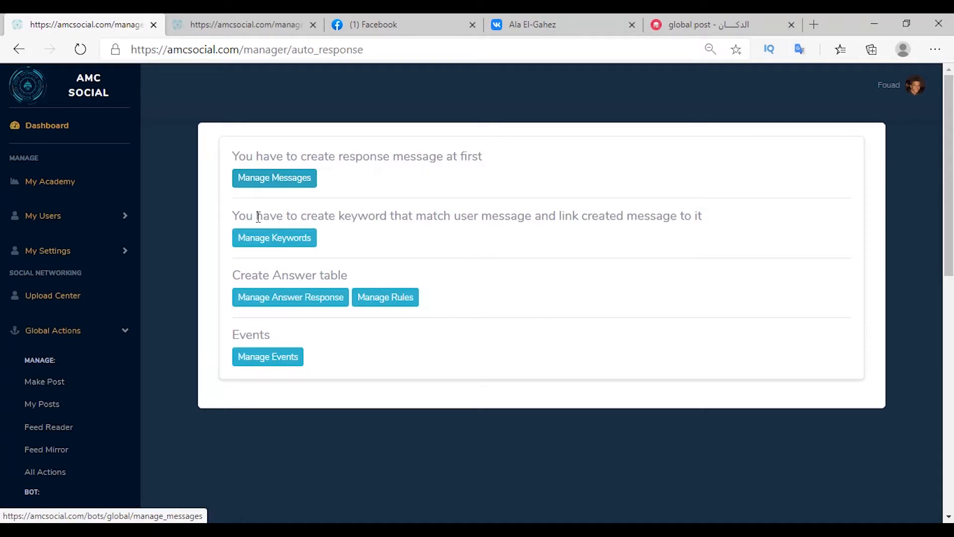
pyautogui.click(287, 304)
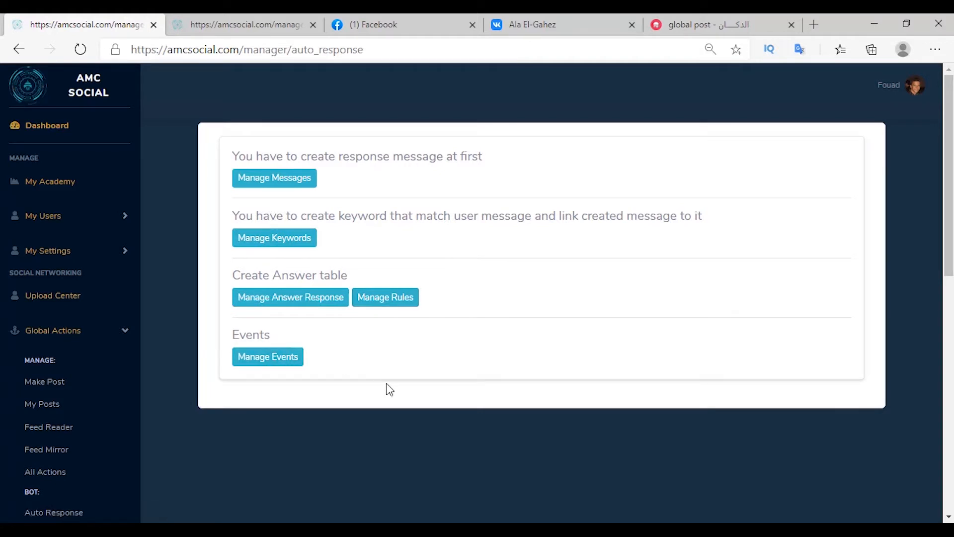
pyautogui.hotkey('alt', 'Tab')
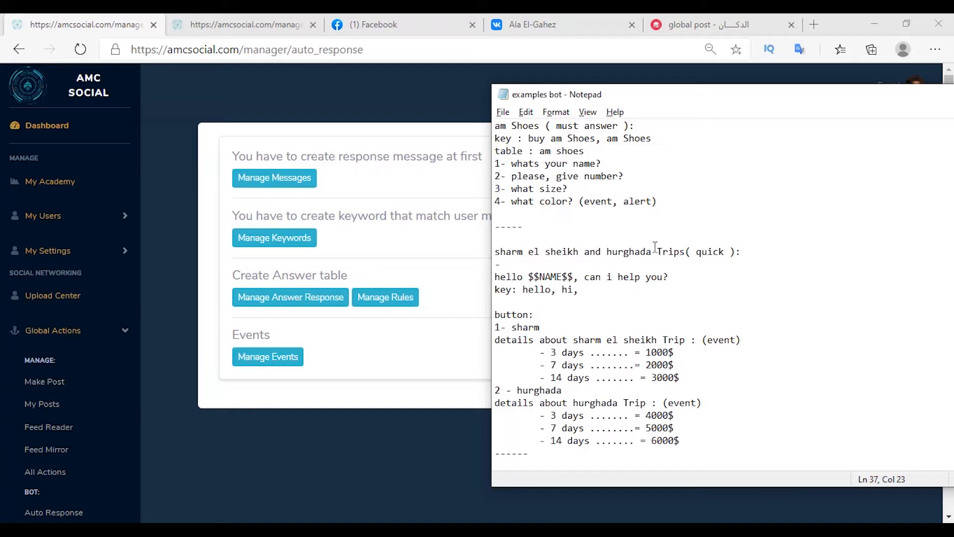
pyautogui.scroll(-6, 661, 286)
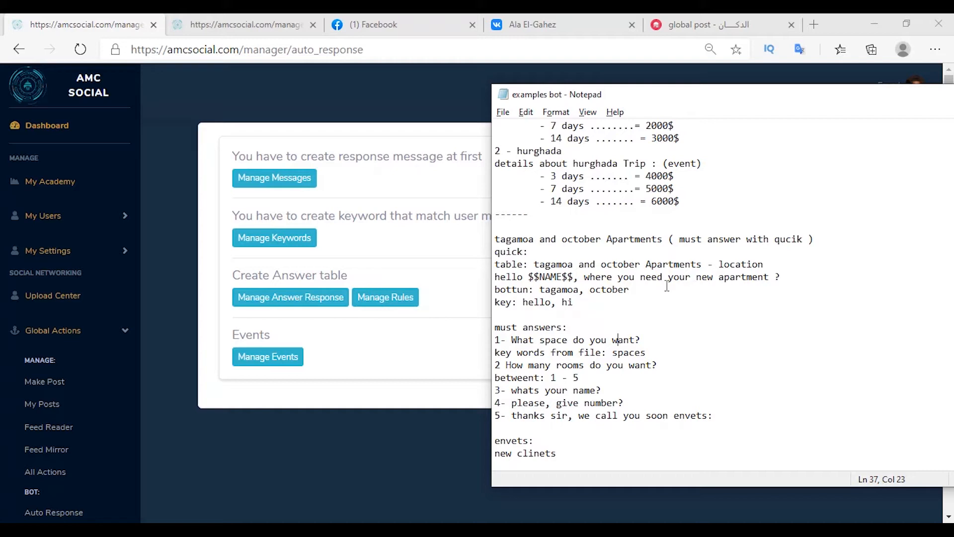
pyautogui.click(268, 304)
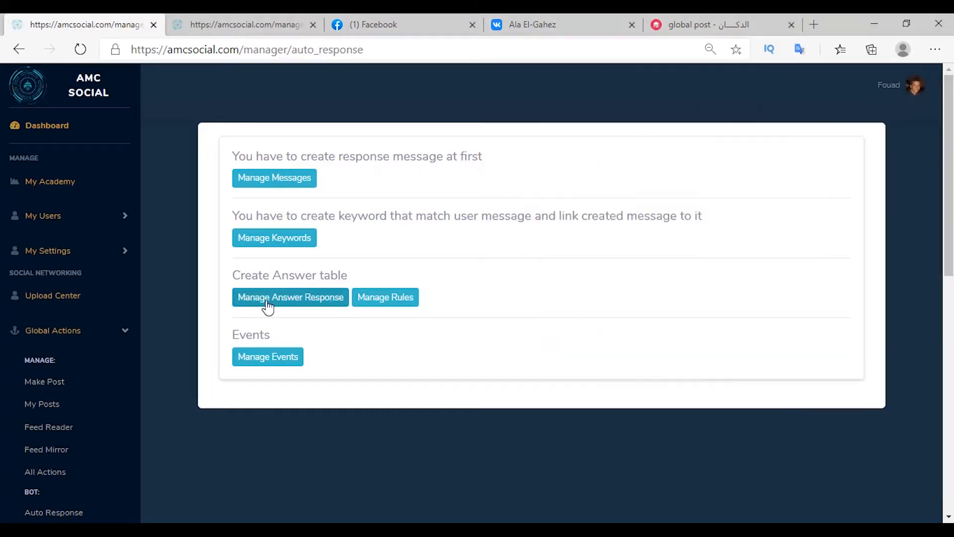
# Step: Create the answer table 'sharm el sheikh and hurghada Trips'
pyautogui.click(267, 304)
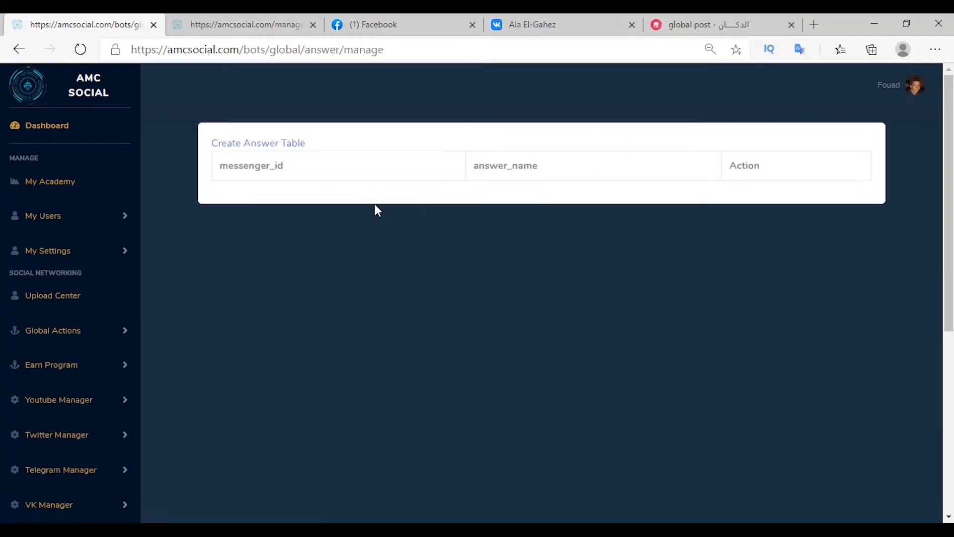
pyautogui.click(264, 147)
pyautogui.write('sharm el sheikh and hurghada Trips')
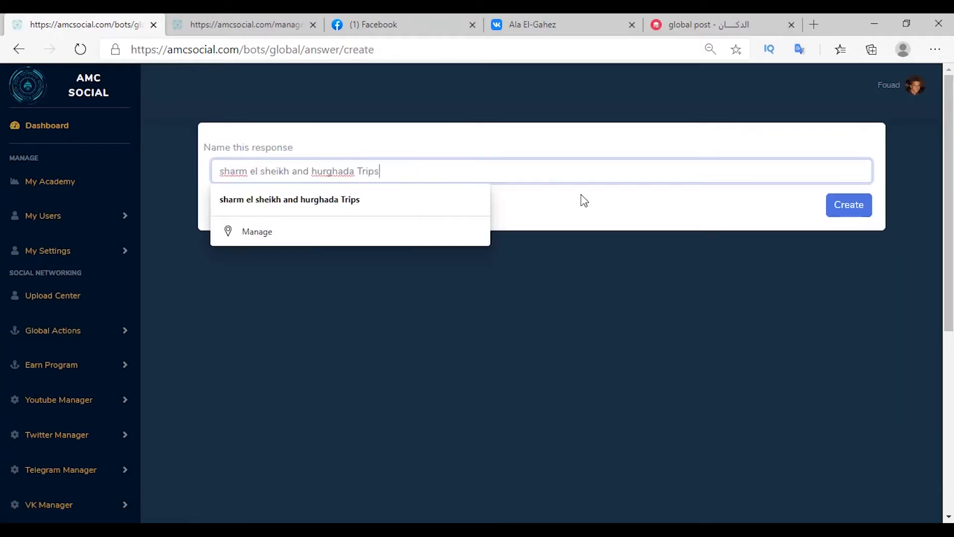
pyautogui.click(706, 226)
pyautogui.click(844, 217)
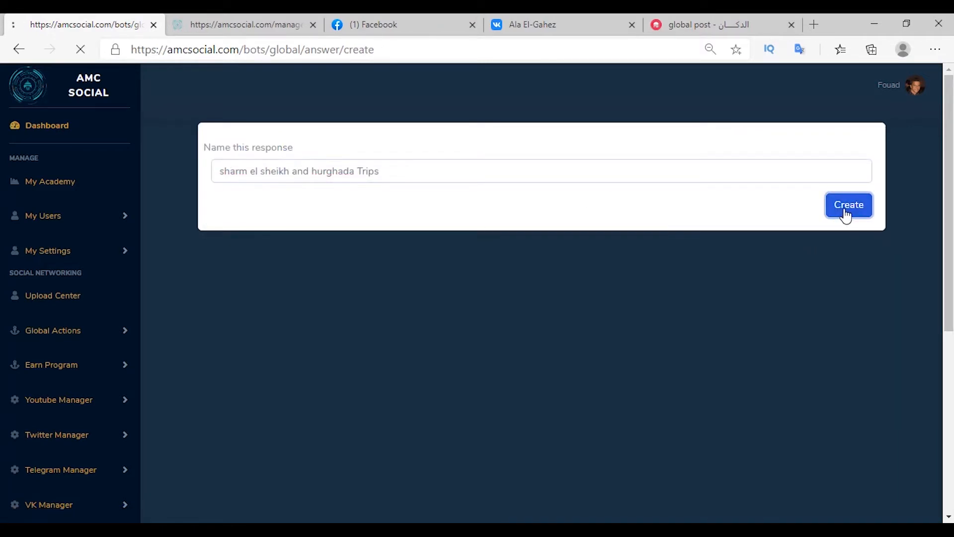
# Step: Check the new table's empty data and return to the Auto Response page
pyautogui.click(596, 200)
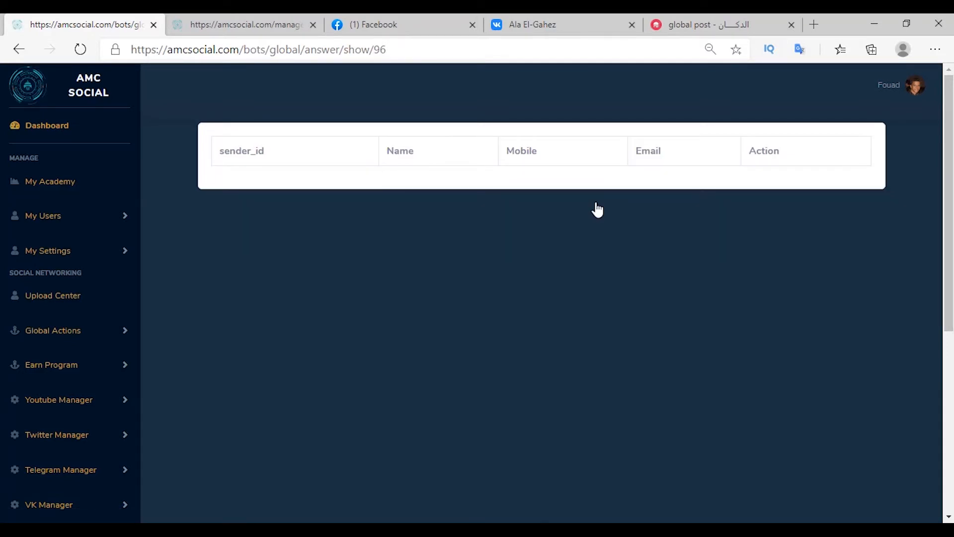
pyautogui.scroll(-3, 79, 198)
pyautogui.click(79, 194)
pyautogui.click(76, 378)
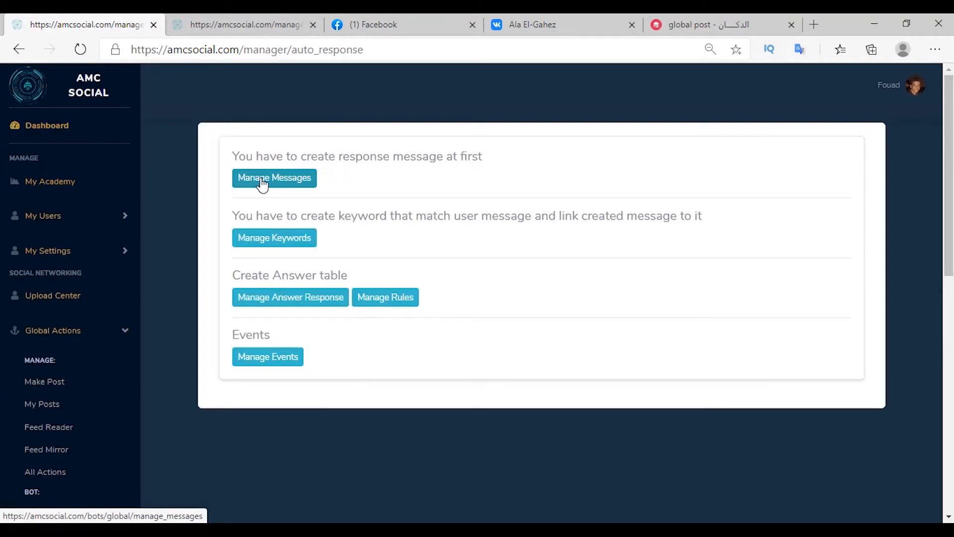
# Step: Name a new quick-replies message 'My Quick Replies Message: hello', saving answers to the Trips table under key 'trips'
pyautogui.click(263, 183)
pyautogui.click(301, 194)
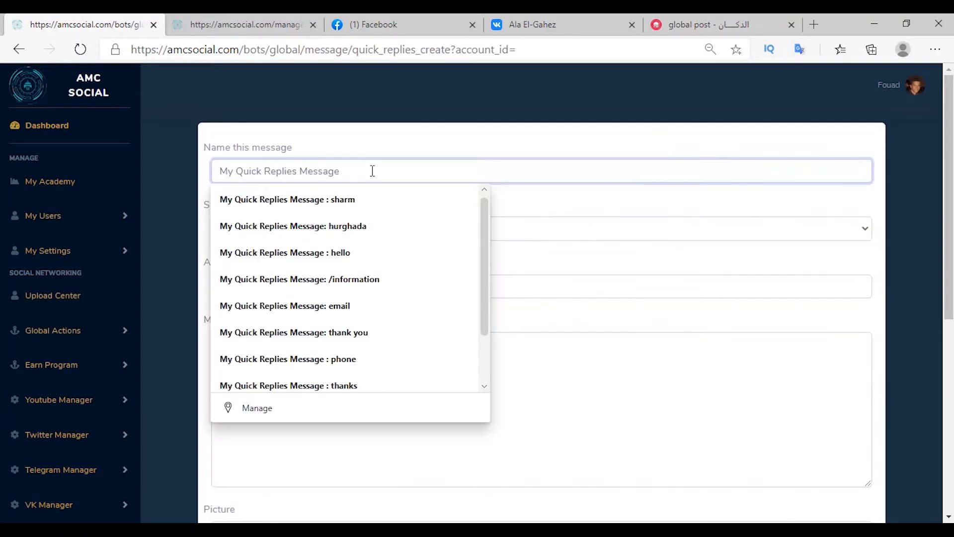
pyautogui.write(': hello')
pyautogui.click(508, 209)
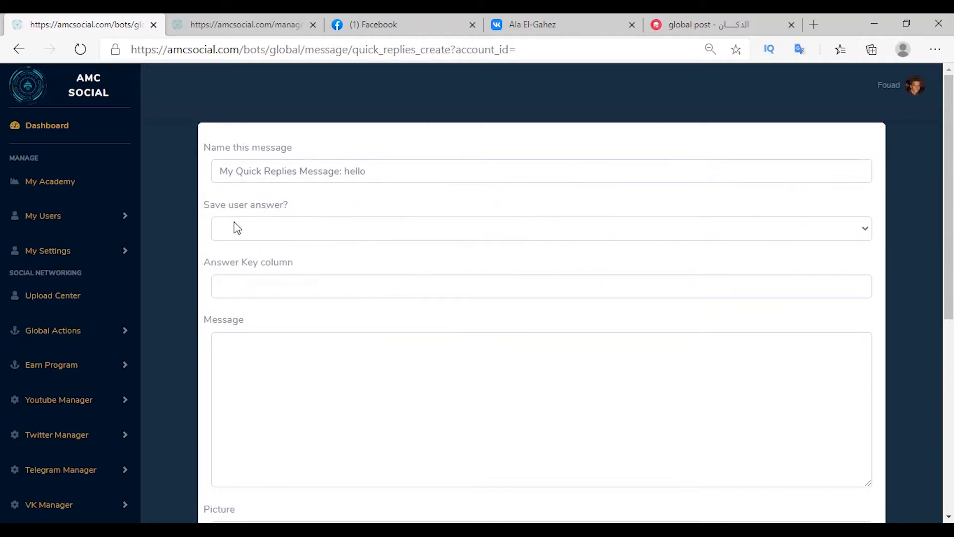
pyautogui.click(237, 227)
pyautogui.click(253, 266)
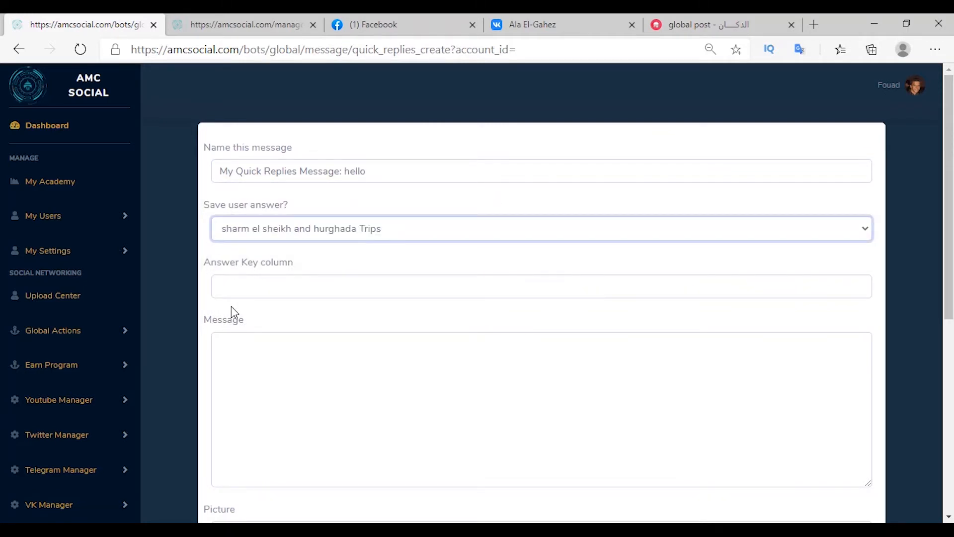
pyautogui.press('Tab')
pyautogui.write('trips')
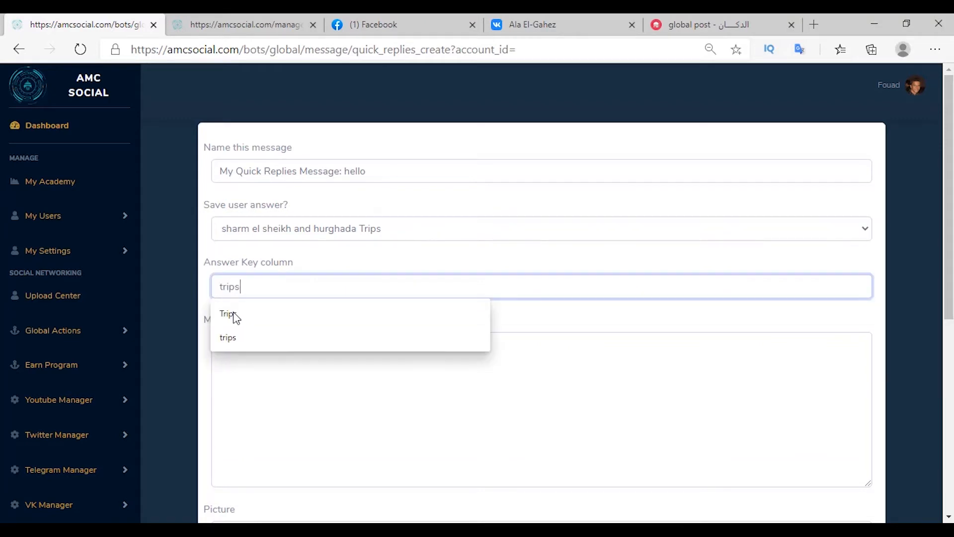
# Step: Set the message body to 'hello $$NAME$$, can i help you?' and attach AMC6.jpg
pyautogui.click(249, 377)
pyautogui.write('hello $$NAME$$, can i help you?')
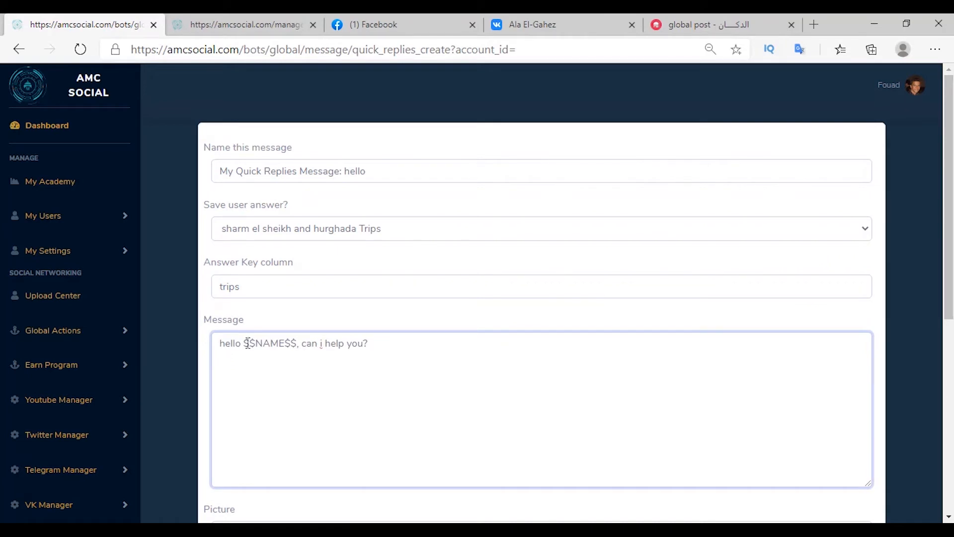
pyautogui.moveTo(242, 343); pyautogui.dragTo(352, 343)
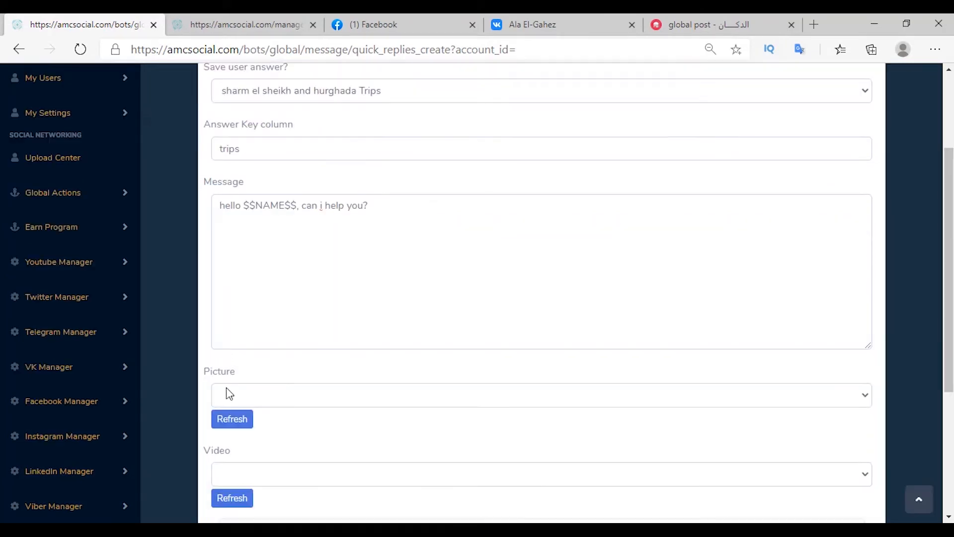
pyautogui.click(228, 394)
pyautogui.click(244, 472)
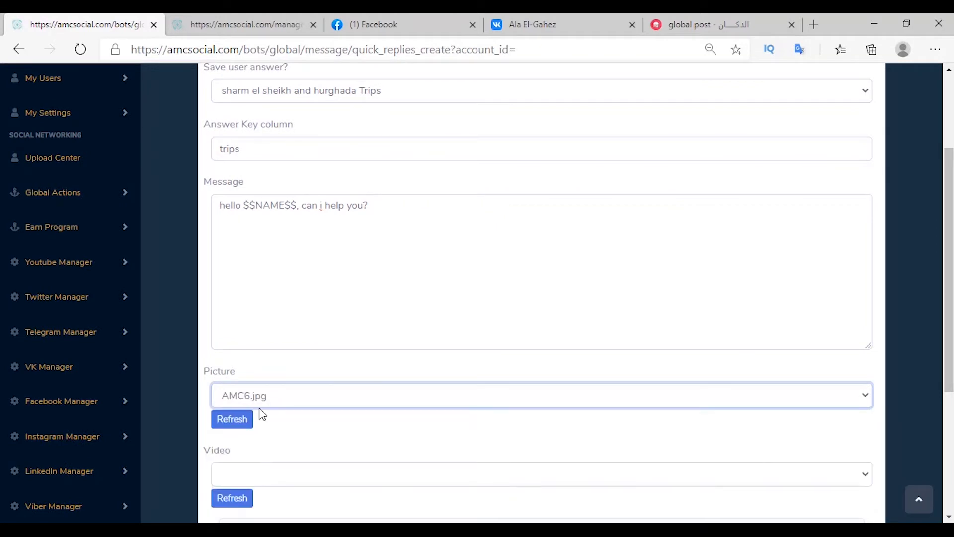
pyautogui.click(259, 406)
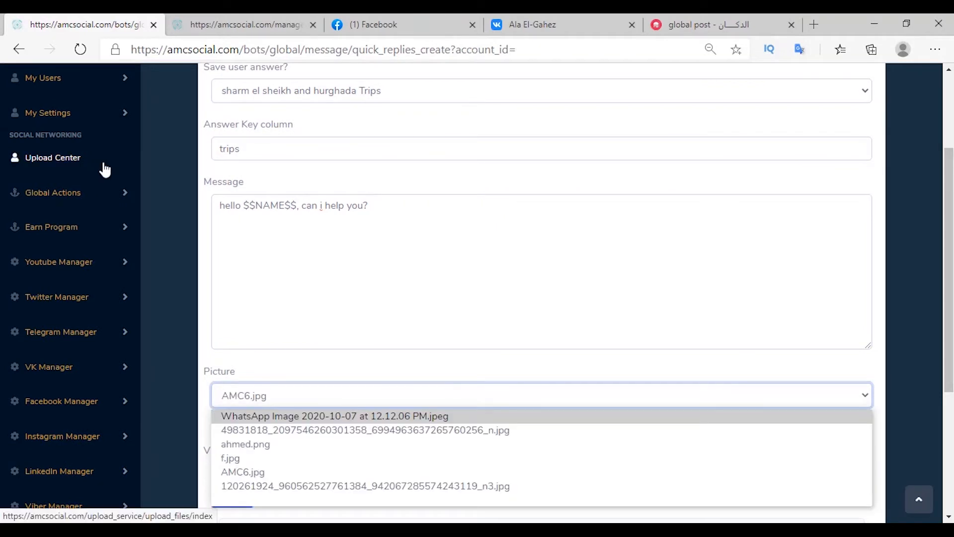
pyautogui.click(293, 373)
pyautogui.scroll(-1, 276, 373)
pyautogui.click(289, 405)
pyautogui.click(302, 347)
# Step: Add 'sharm' and 'hurghada' quick-reply buttons and create the message
pyautogui.scroll(-2, 301, 347)
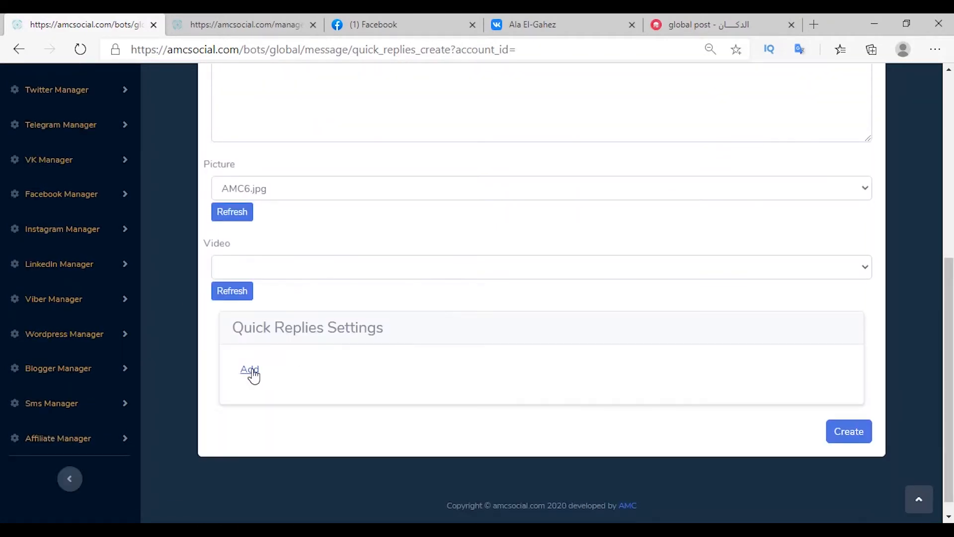
pyautogui.click(250, 370)
pyautogui.scroll(-3, 264, 305)
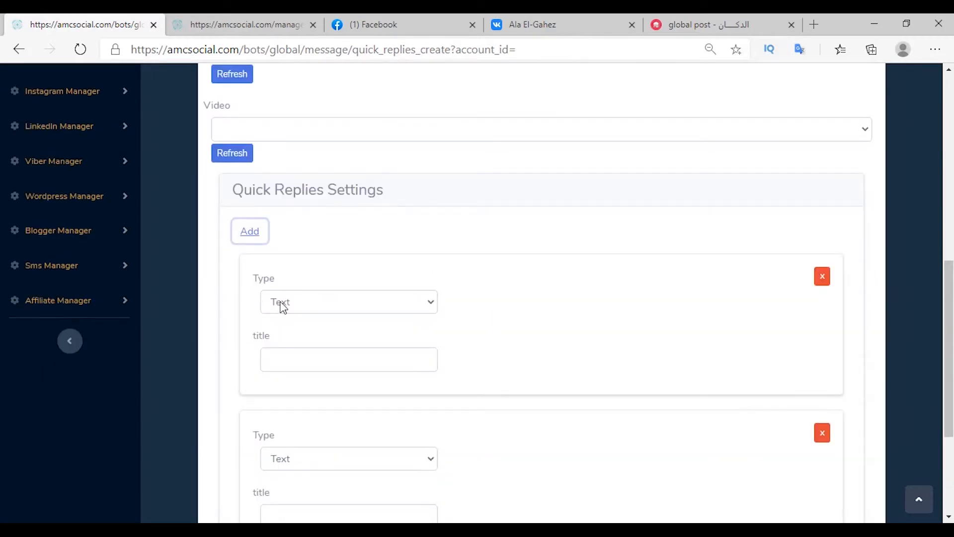
pyautogui.click(284, 357)
pyautogui.write('sharm')
pyautogui.scroll(-3, 306, 373)
pyautogui.click(407, 376)
pyautogui.write('hurghada')
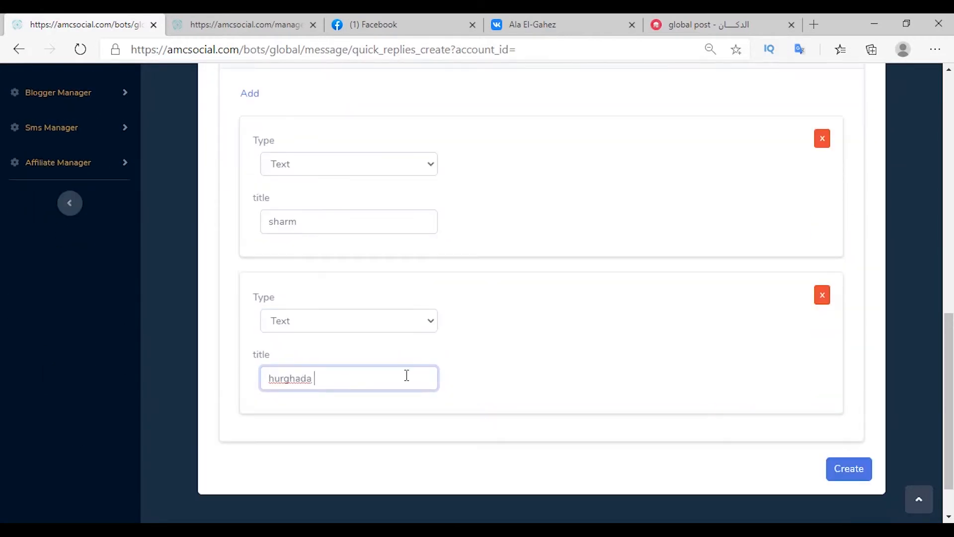
pyautogui.click(845, 474)
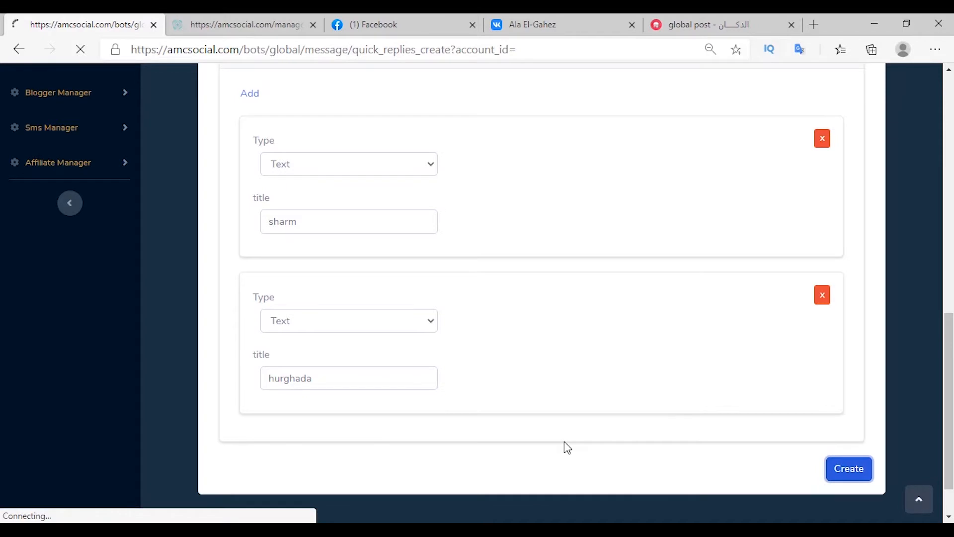
pyautogui.click(291, 286)
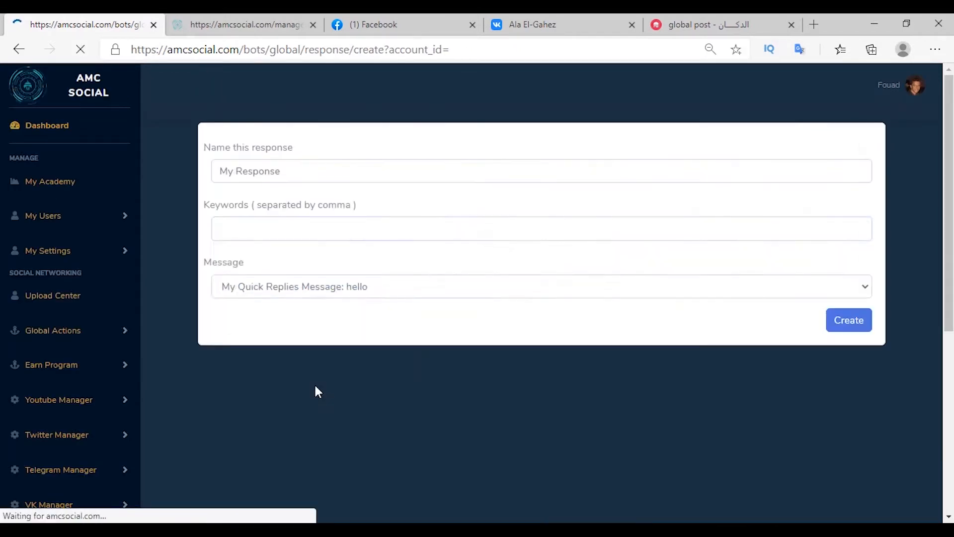
# Step: Create a keyword rule triggered by 'hello, hi' linked to the hello quick-replies message
pyautogui.click(365, 236)
pyautogui.write('hello, hi')
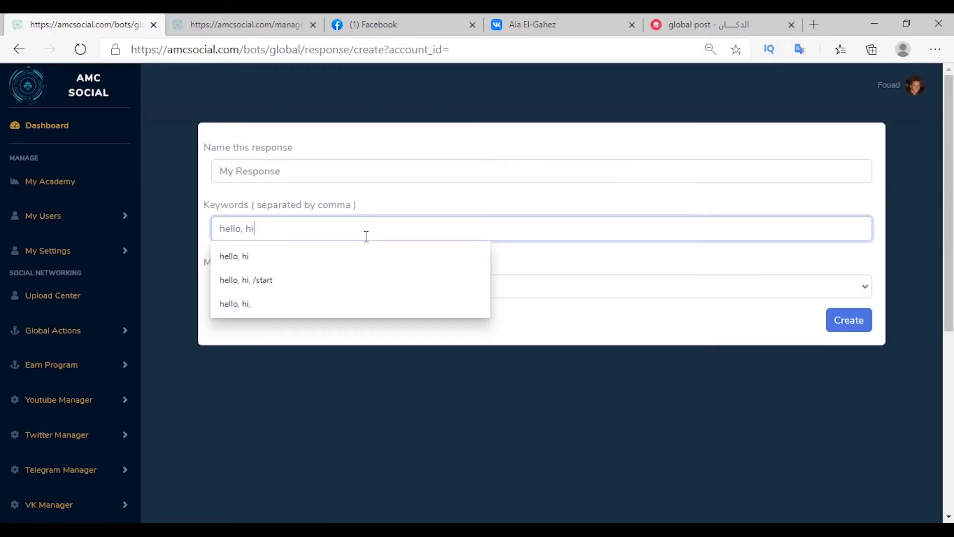
pyautogui.click(259, 285)
pyautogui.click(335, 312)
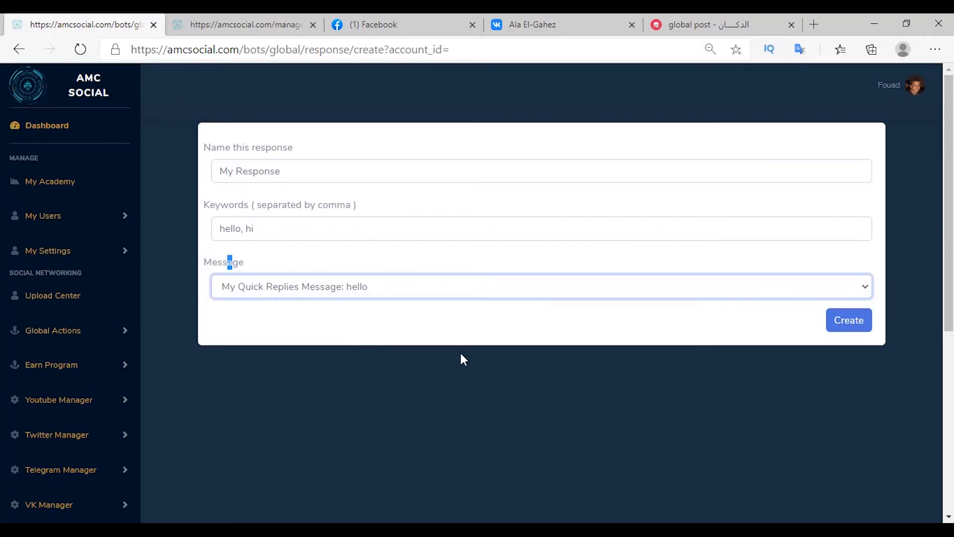
pyautogui.click(793, 338)
pyautogui.click(838, 328)
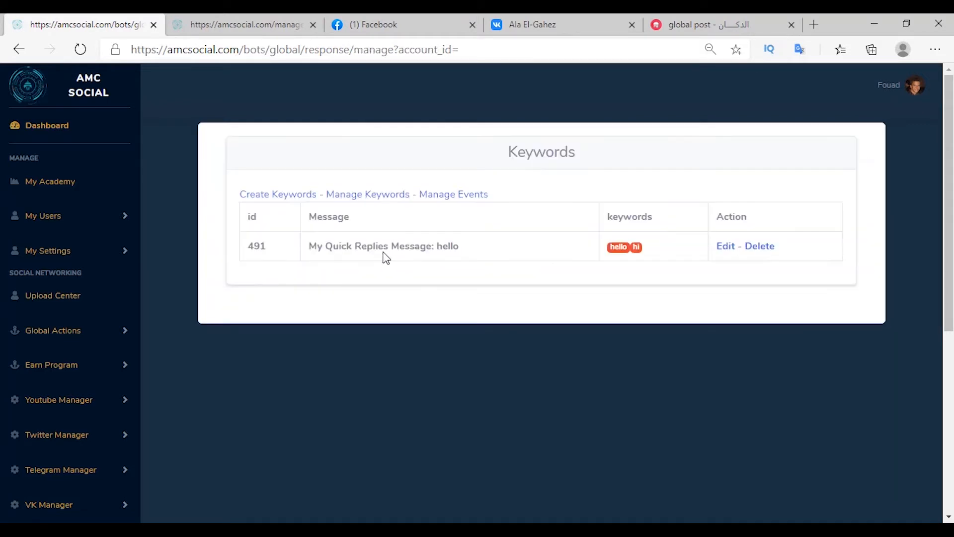
# Step: Return to Manage Messages and scroll to the unlinked sharm and hurghada answers
pyautogui.moveTo(306, 246); pyautogui.dragTo(486, 268)
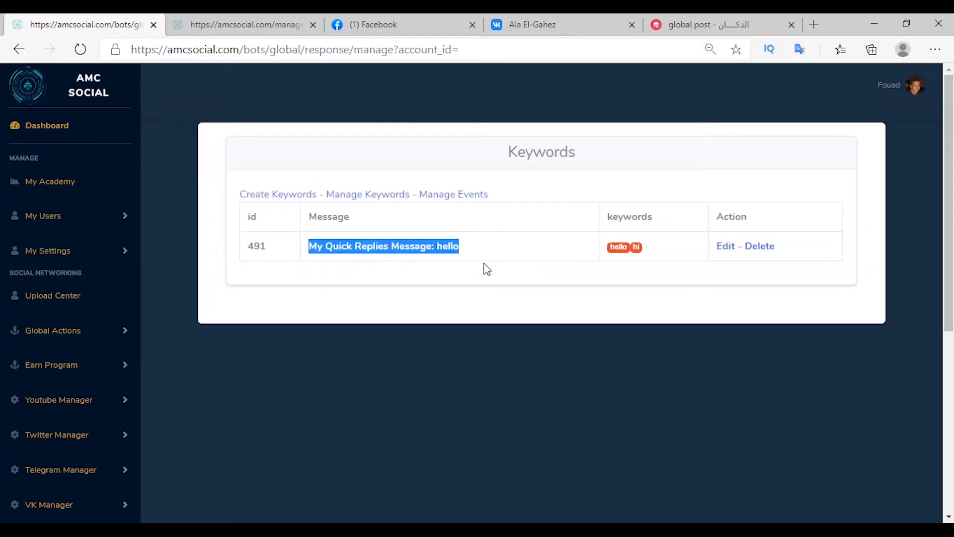
pyautogui.click(486, 268)
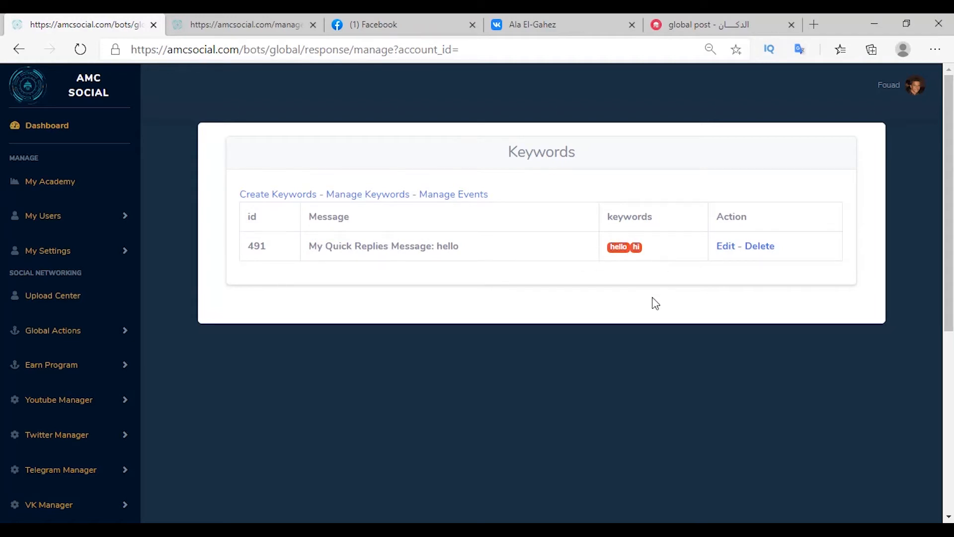
pyautogui.hotkey('alt', 'Left')
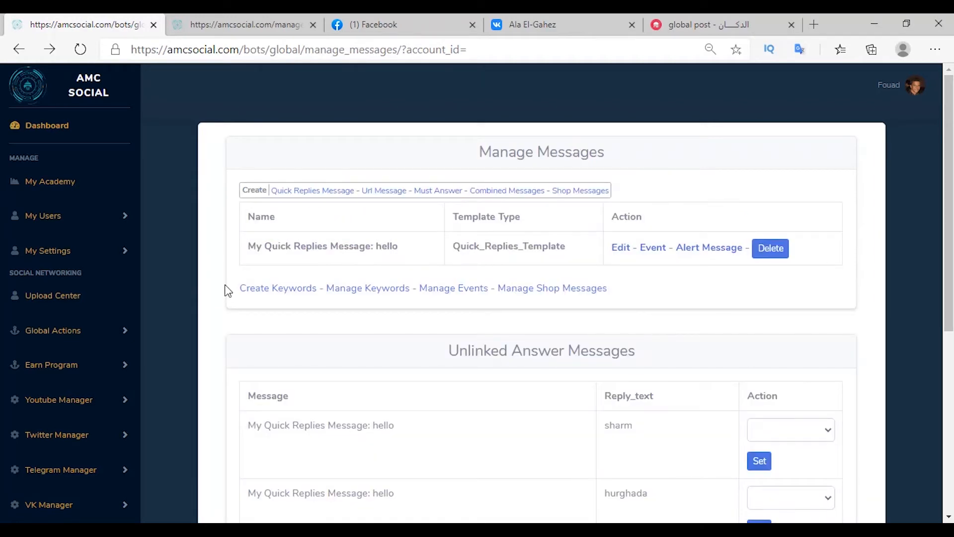
pyautogui.scroll(-2, 262, 309)
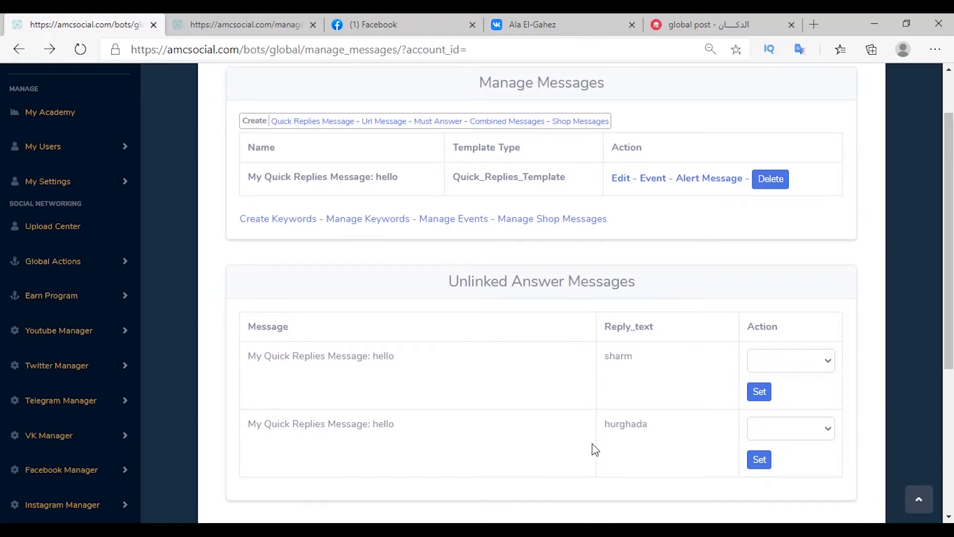
# Step: Create a 'sharm' quick-reply message containing the Sharm el Sheikh trip prices
pyautogui.click(309, 122)
pyautogui.click(356, 164)
pyautogui.write('sha')
pyautogui.click(380, 201)
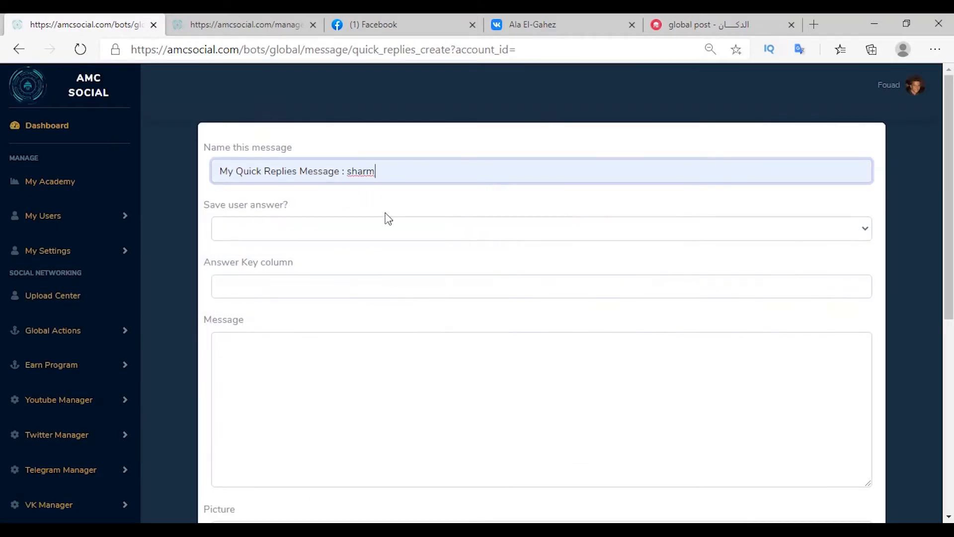
pyautogui.click(247, 375)
pyautogui.write('details about sharm el sheikh Trip : (event) \t- 3 days ...... = 1000$ \t- 7 days .......= 2000$ \t- 14 days ...... = 3000$')
pyautogui.scroll(-3, 247, 343)
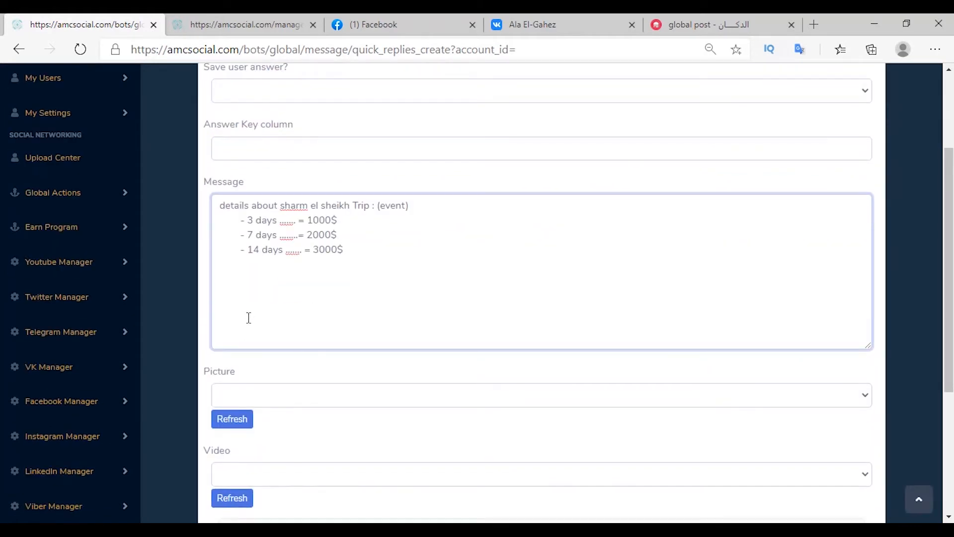
pyautogui.scroll(-3, 249, 318)
pyautogui.click(850, 502)
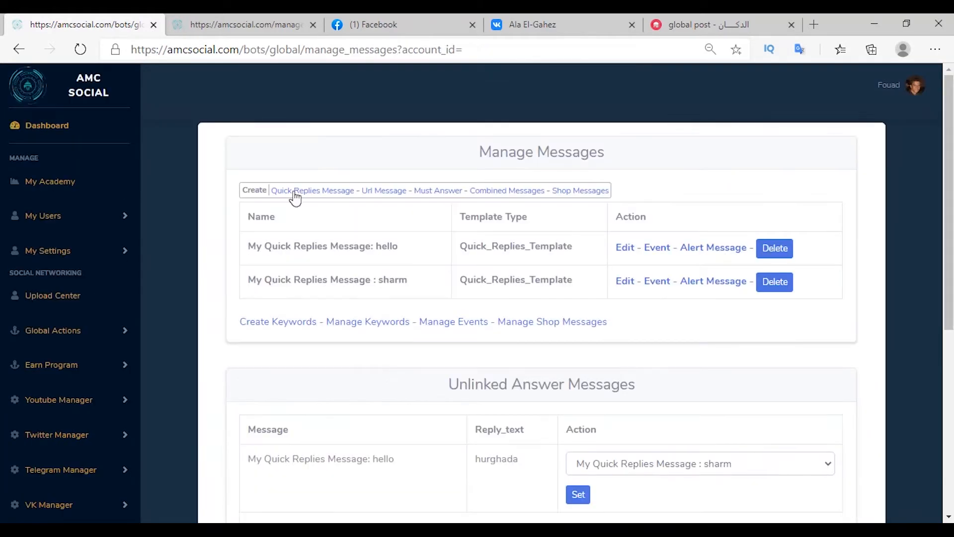
# Step: Create a matching 'hurghada' quick-reply message
pyautogui.click(293, 191)
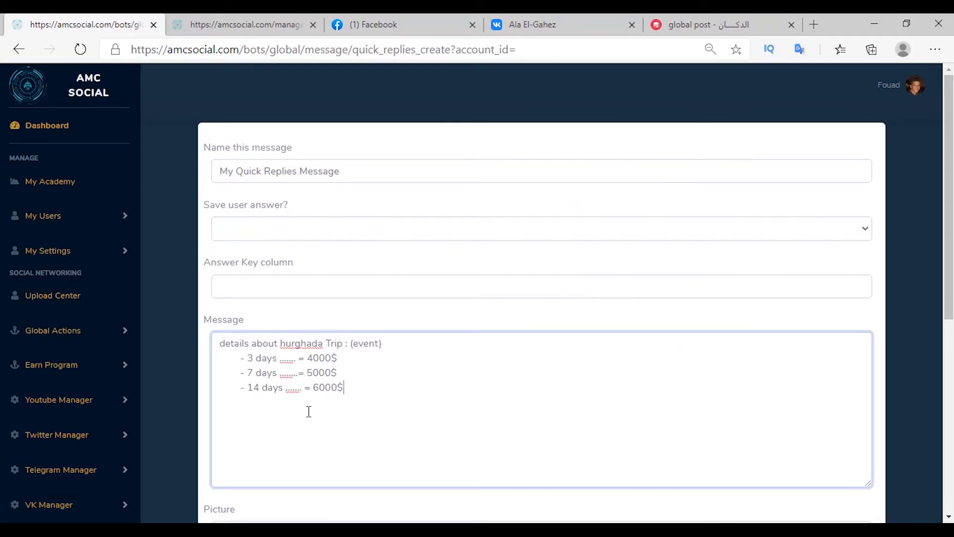
pyautogui.click(390, 174)
pyautogui.write(': h')
pyautogui.click(318, 249)
pyautogui.scroll(-8, 358, 373)
pyautogui.click(847, 413)
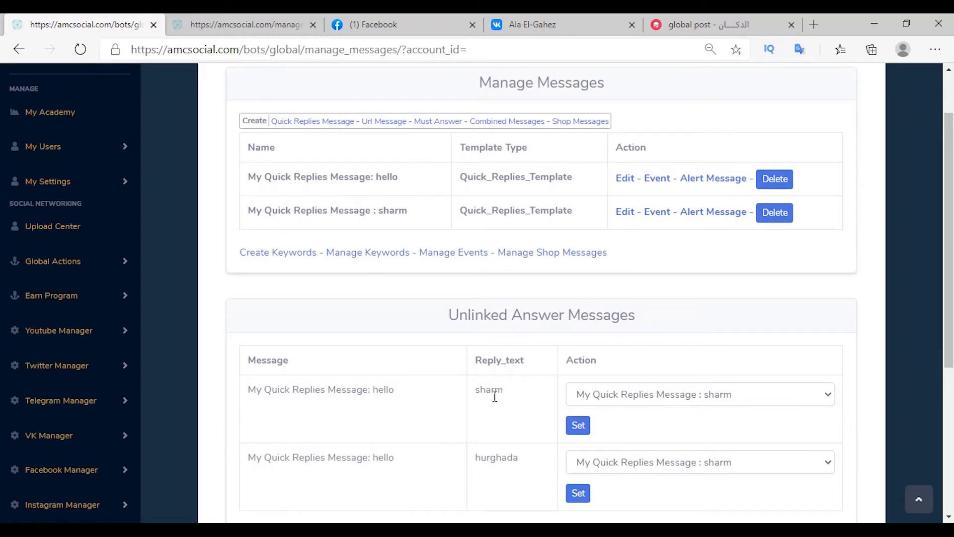
# Step: Link the unlinked sharm and hurghada answers to their respective messages
pyautogui.click(648, 396)
pyautogui.click(677, 423)
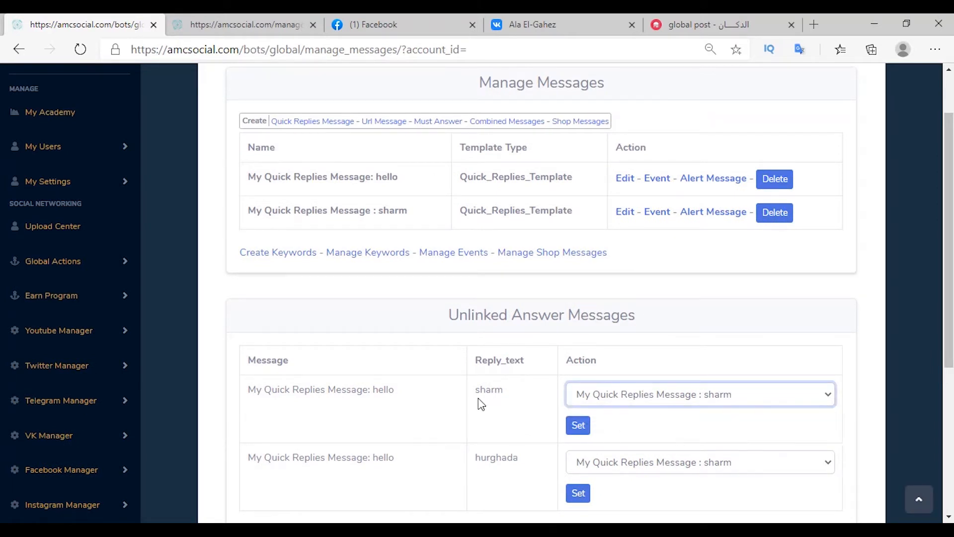
pyautogui.doubleClick(487, 390)
pyautogui.click(581, 426)
pyautogui.click(610, 289)
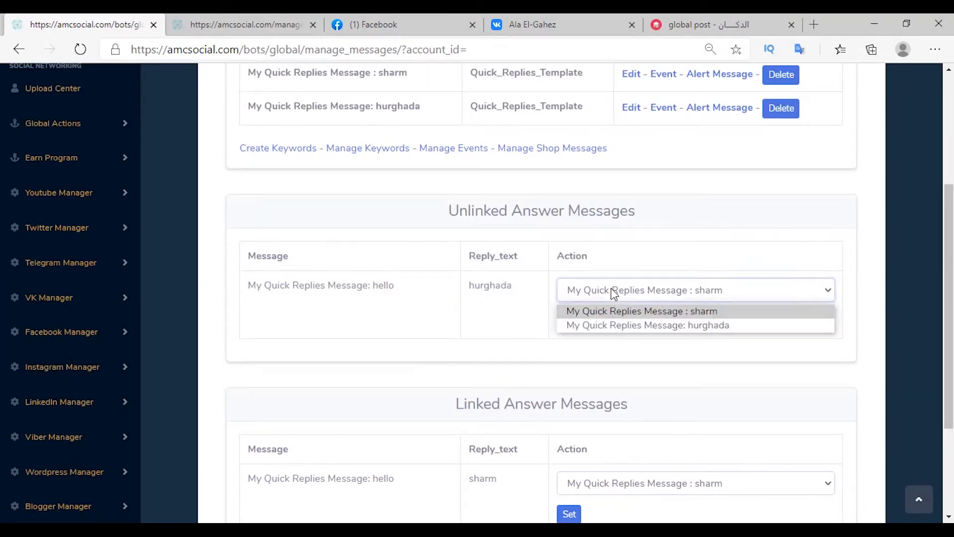
pyautogui.click(636, 326)
pyautogui.click(569, 322)
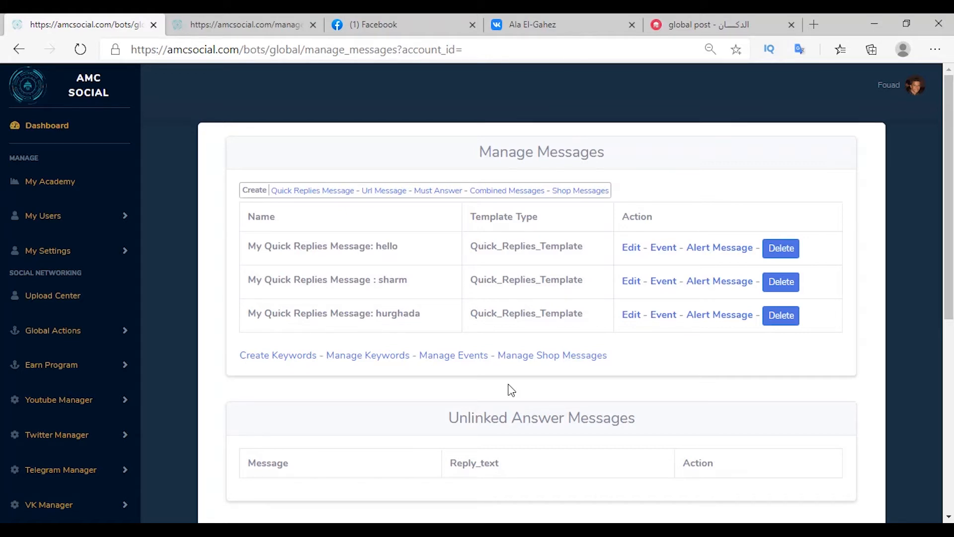
# Step: Create the sharm el sheik and hurghada events, each using its name as the description
pyautogui.click(456, 357)
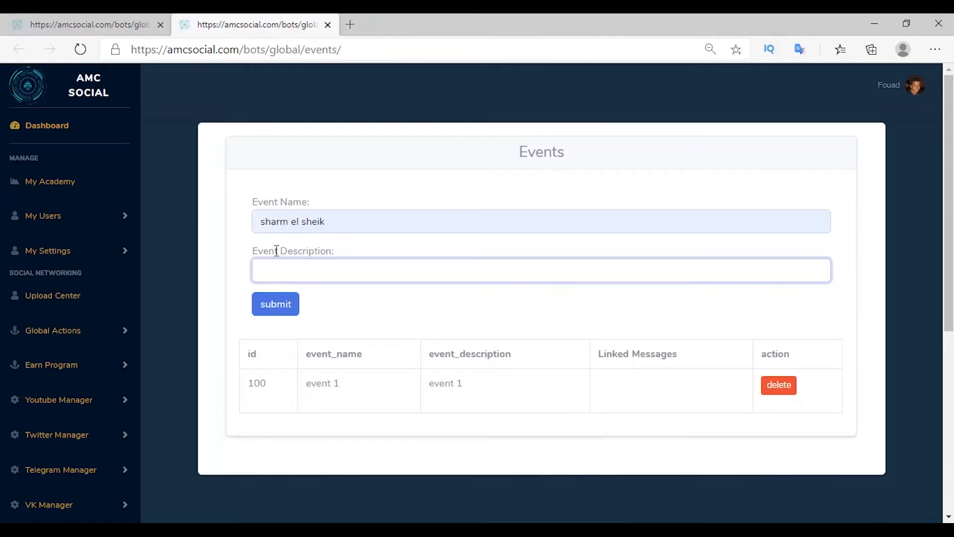
pyautogui.hotkey('shift', 'Tab')
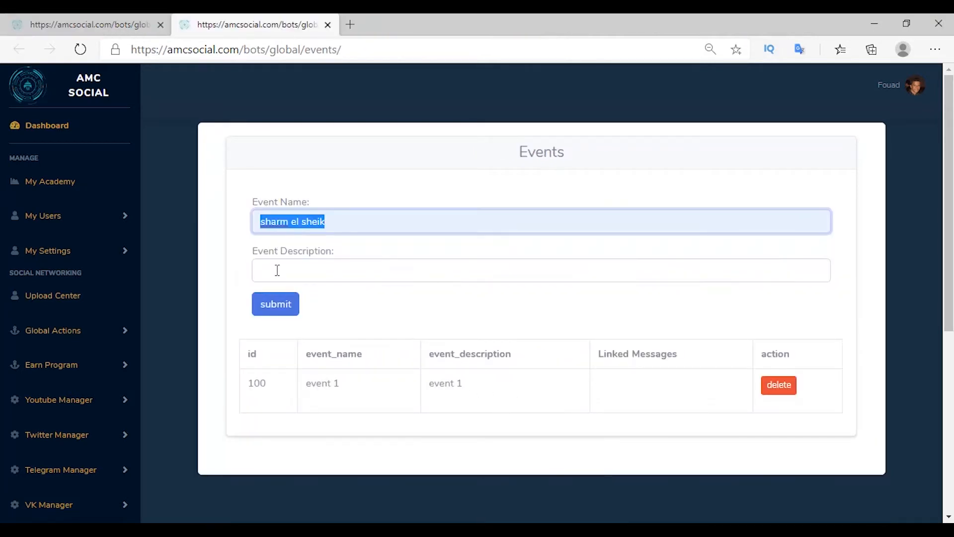
pyautogui.hotkey('ctrl', 'c')
pyautogui.click(277, 270)
pyautogui.hotkey('ctrl', 'v')
pyautogui.click(276, 307)
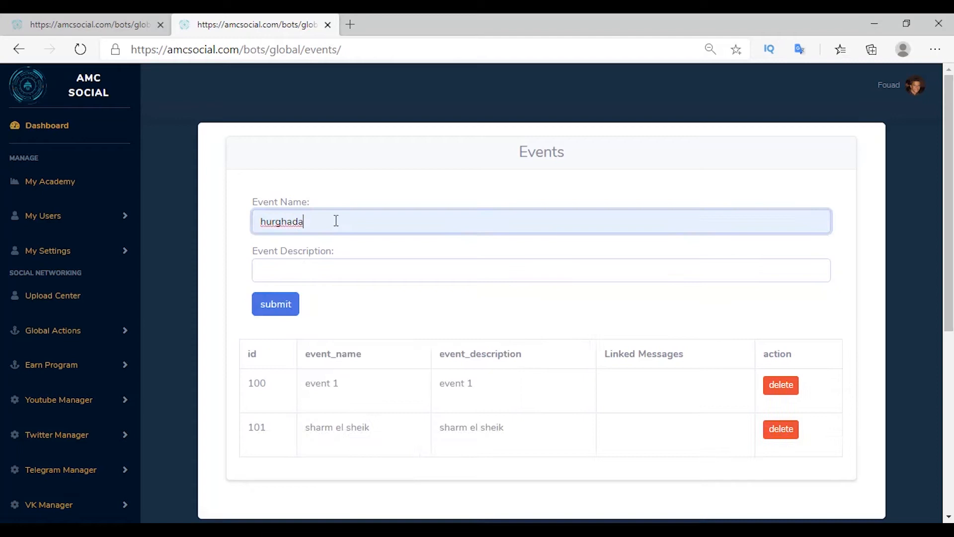
pyautogui.moveTo(334, 219); pyautogui.dragTo(253, 247)
pyautogui.hotkey('ctrl', 'c')
pyautogui.click(274, 270)
pyautogui.hotkey('ctrl', 'v')
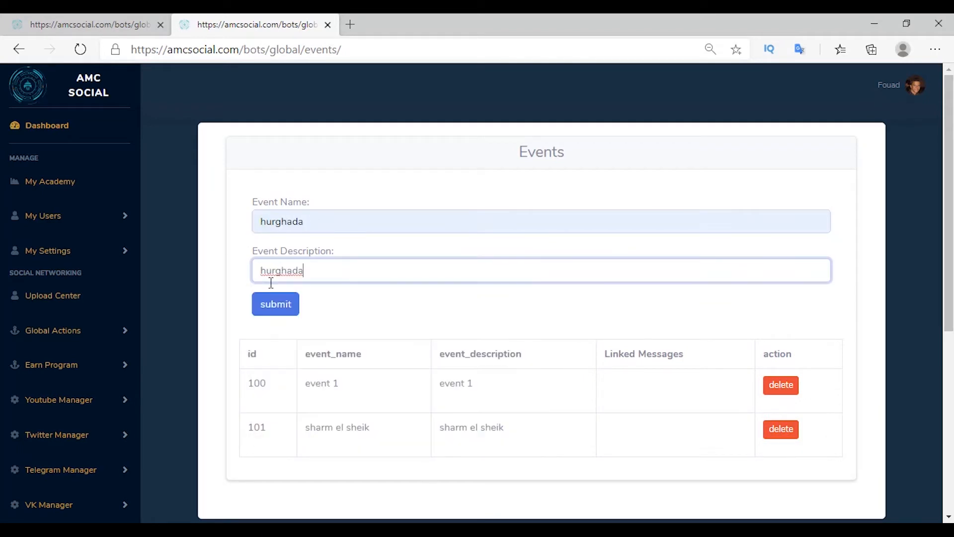
pyautogui.click(275, 311)
pyautogui.scroll(-1, 624, 400)
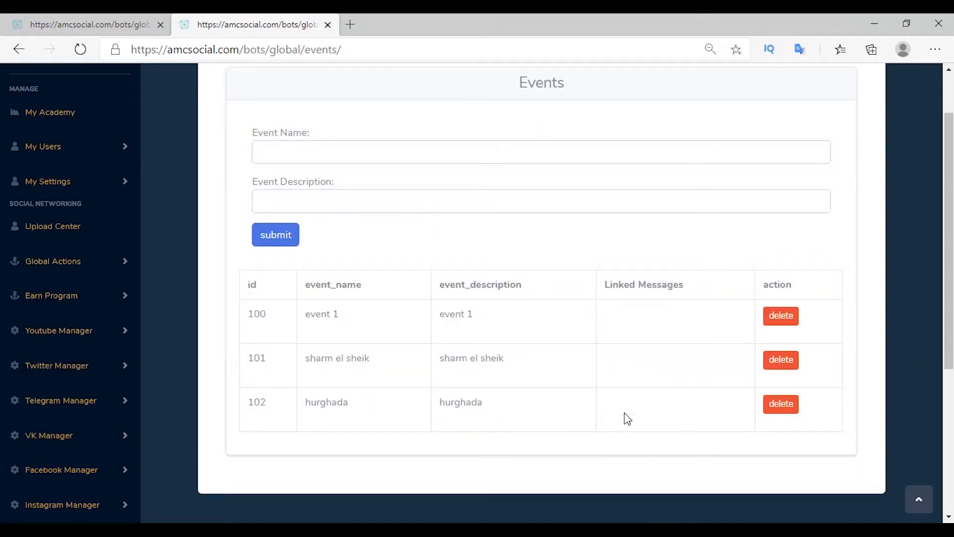
# Step: Link the sharm trip message to the sharm el sheik event and the hurghada message to hurghada
pyautogui.hotkey('ctrl', 'shift', 'Tab')
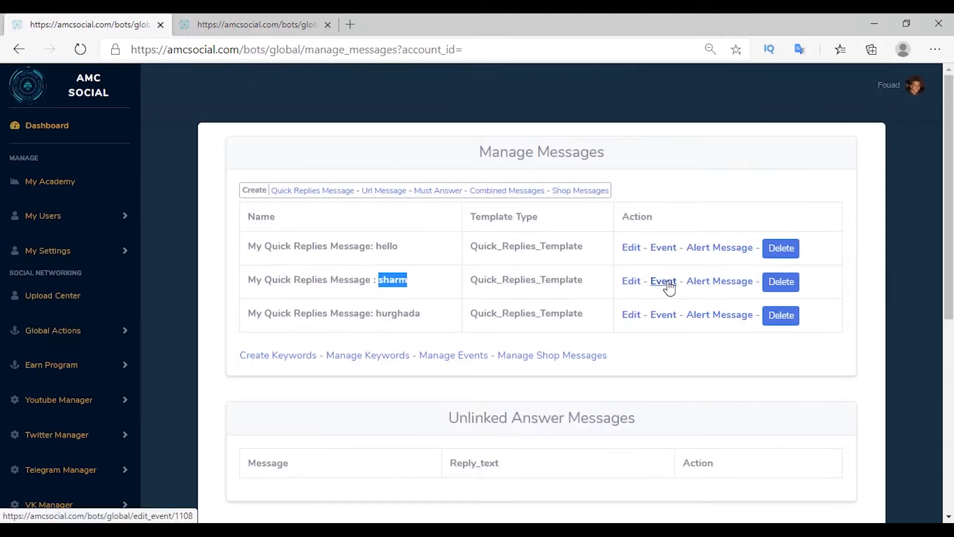
pyautogui.click(669, 286)
pyautogui.click(270, 208)
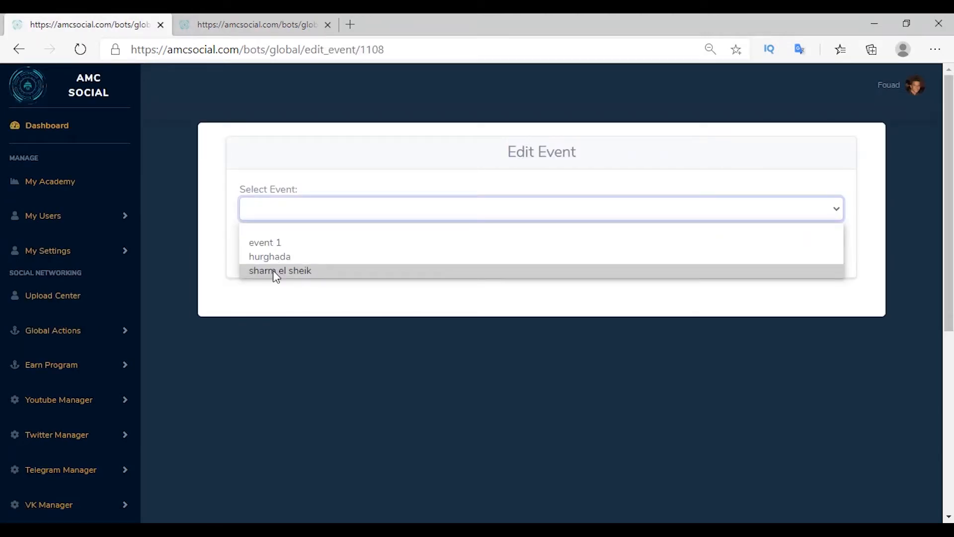
pyautogui.click(273, 270)
pyautogui.click(273, 248)
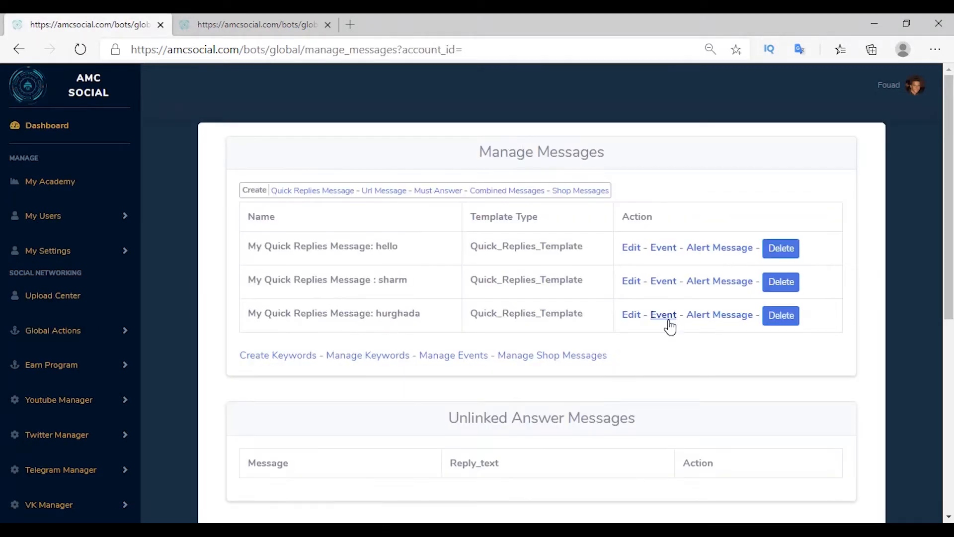
pyautogui.click(670, 327)
pyautogui.click(278, 209)
pyautogui.click(289, 255)
pyautogui.click(261, 244)
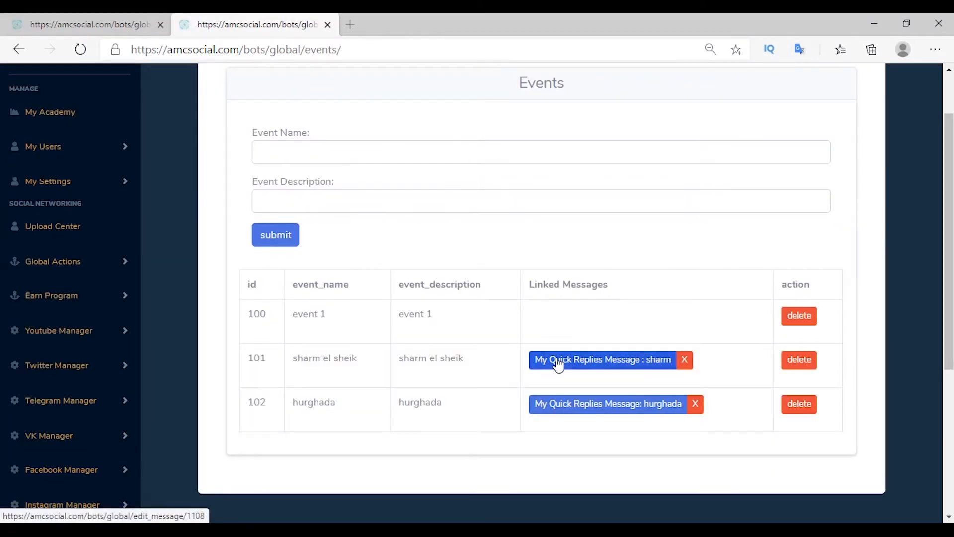
pyautogui.click(327, 25)
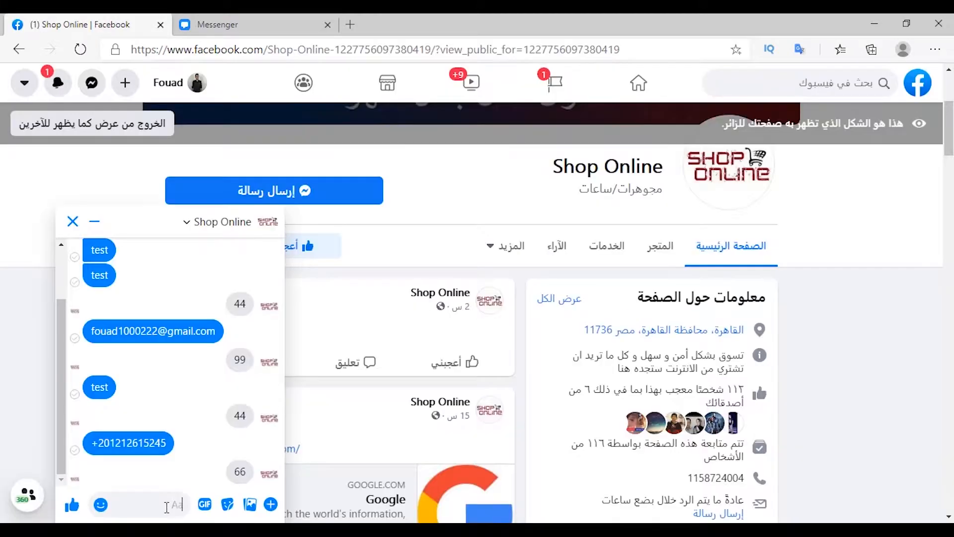
# Step: Send 'hi' to the Shop Online bot and pick sharm to get the trip prices
pyautogui.write('hi')
pyautogui.press('Return')
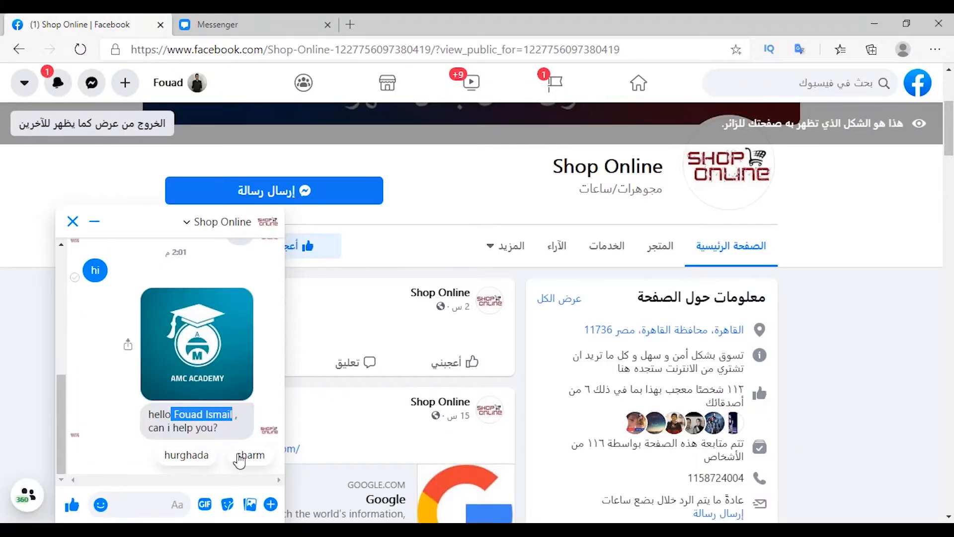
pyautogui.click(250, 455)
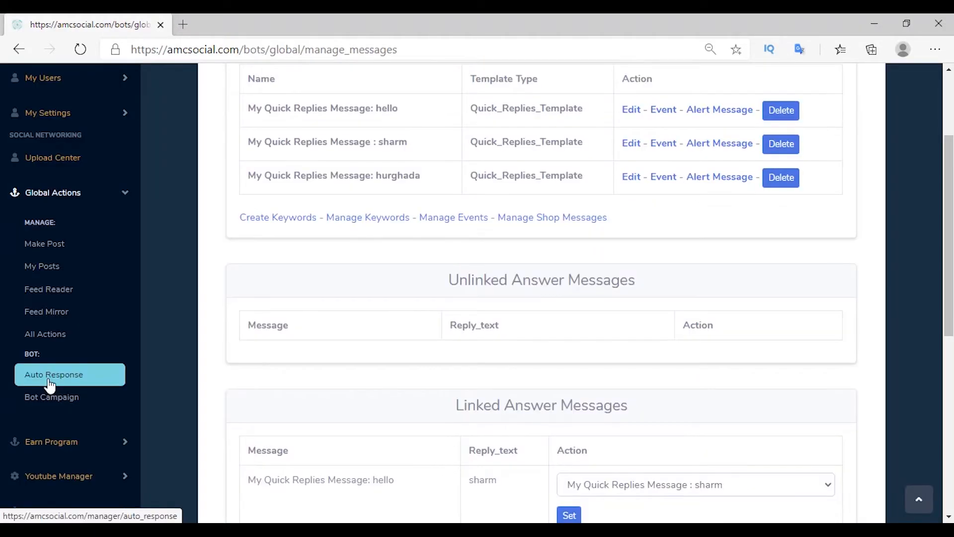
pyautogui.click(64, 374)
pyautogui.click(270, 298)
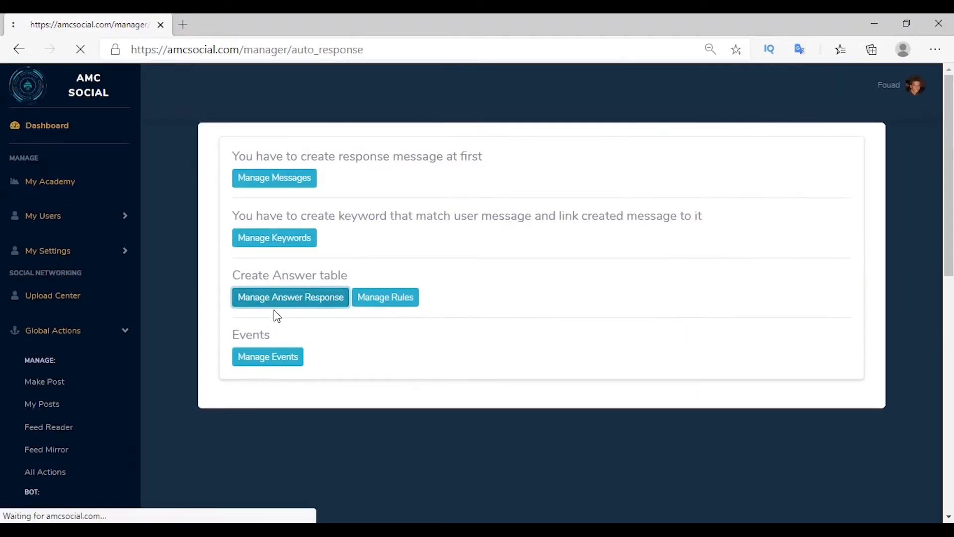
# Step: Check that the collected answer data records sharm as the trip, then begin a new URL message
pyautogui.click(596, 199)
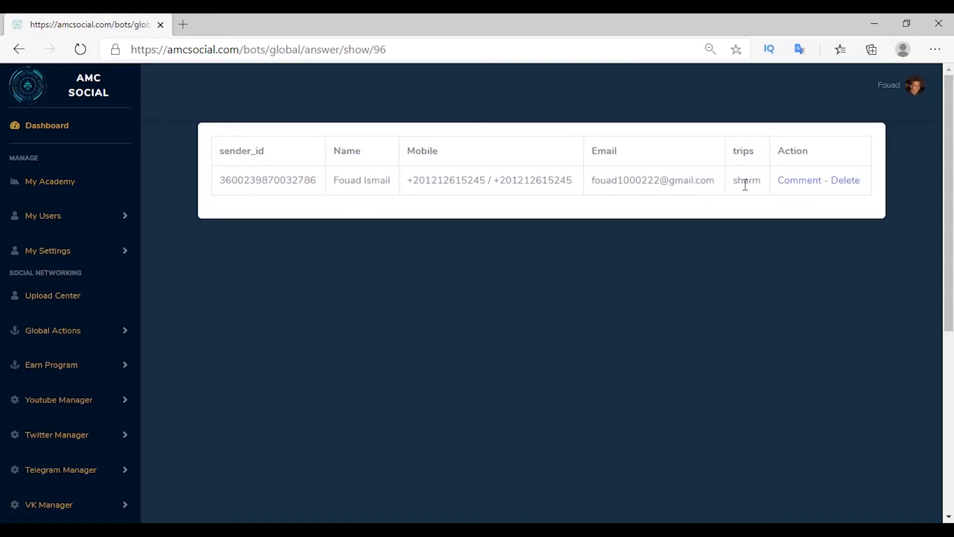
pyautogui.doubleClick(746, 184)
pyautogui.click(735, 203)
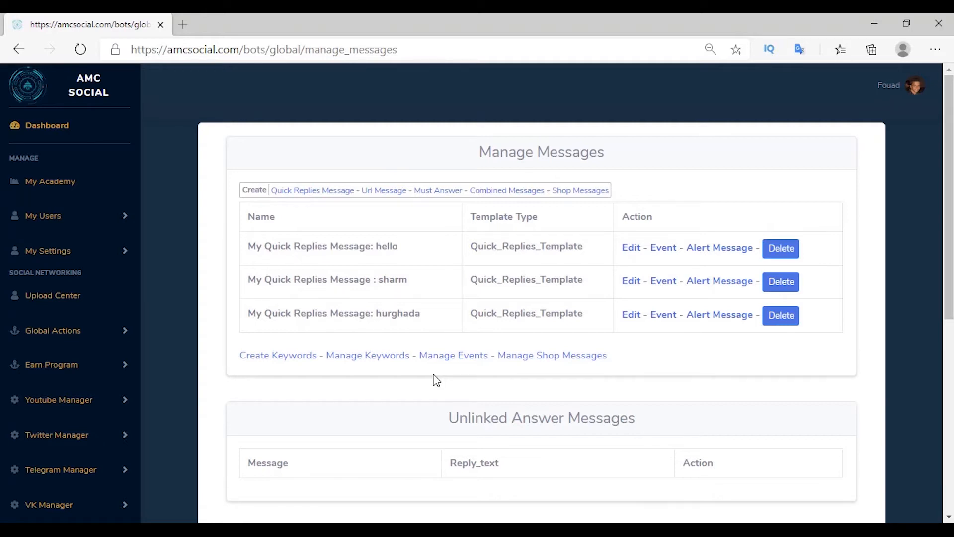
pyautogui.click(380, 193)
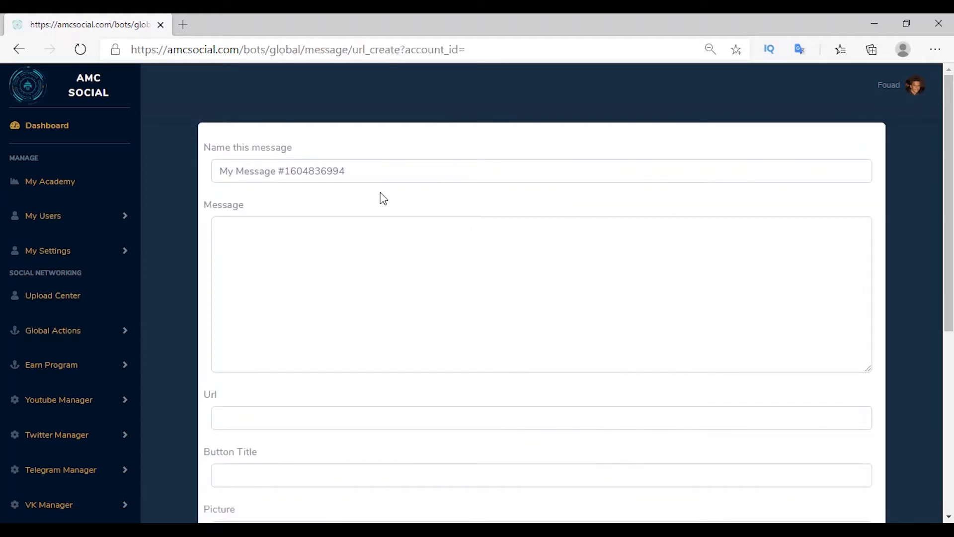
# Step: Create URL message 'book url' saying 'you can book now from this button', linking google.com as 'book now' with AMC6.jpg
pyautogui.click(409, 171)
pyautogui.write('book url')
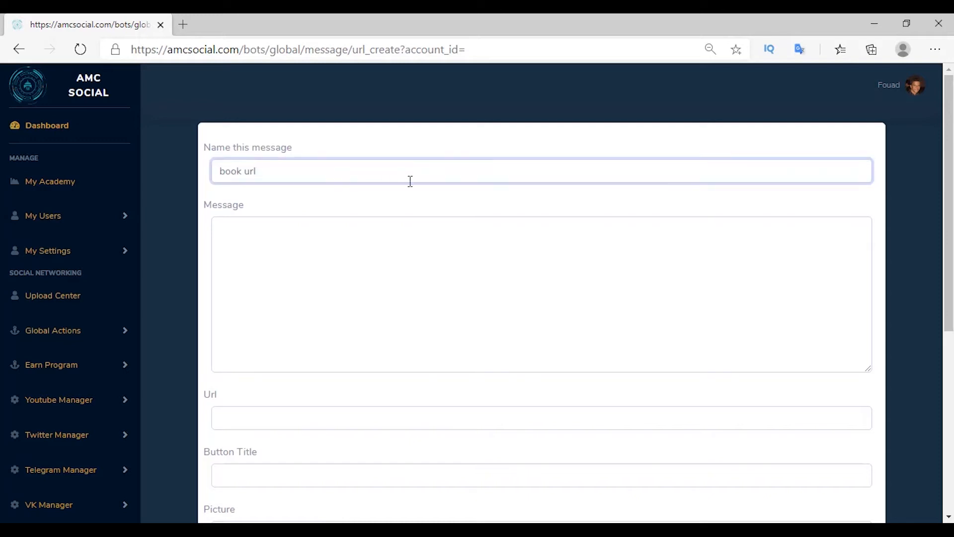
pyautogui.click(306, 252)
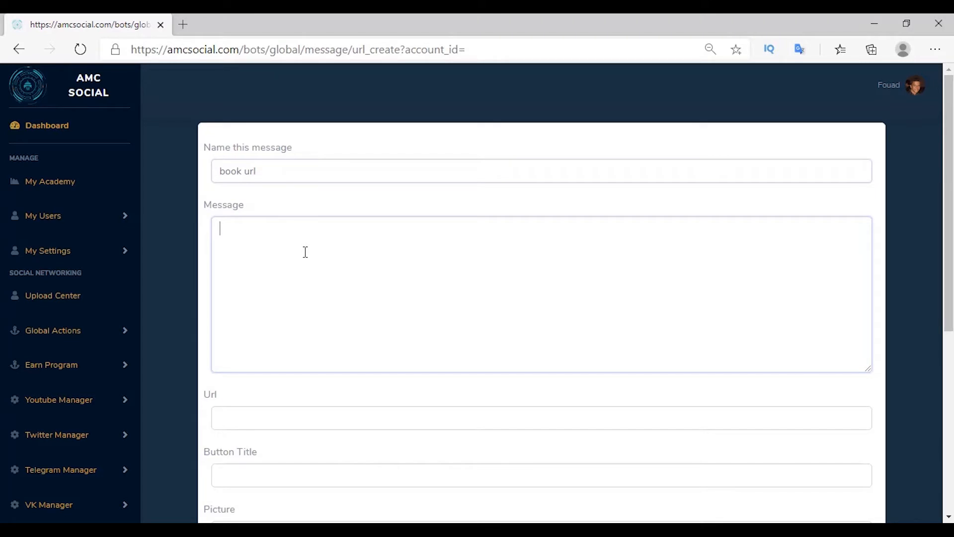
pyautogui.write('you can book now from this button')
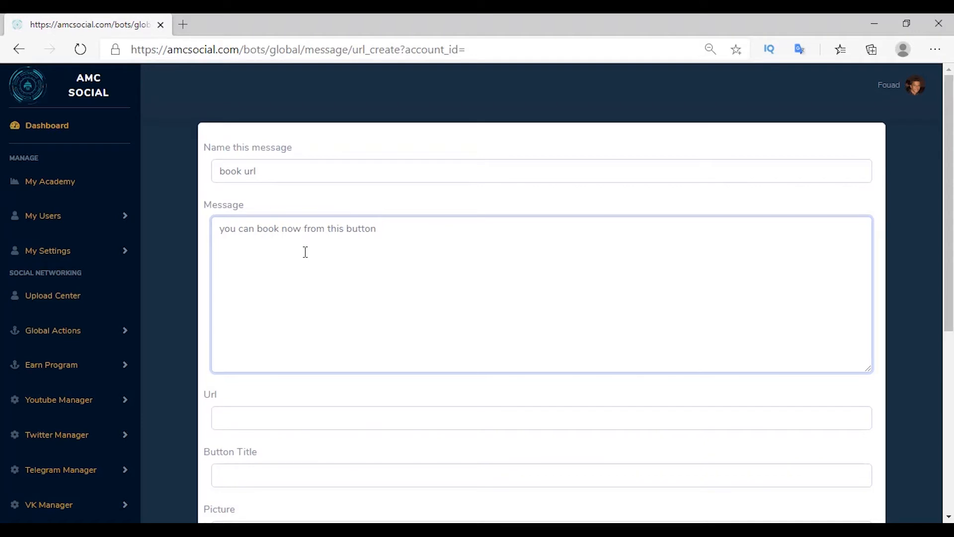
pyautogui.click(242, 421)
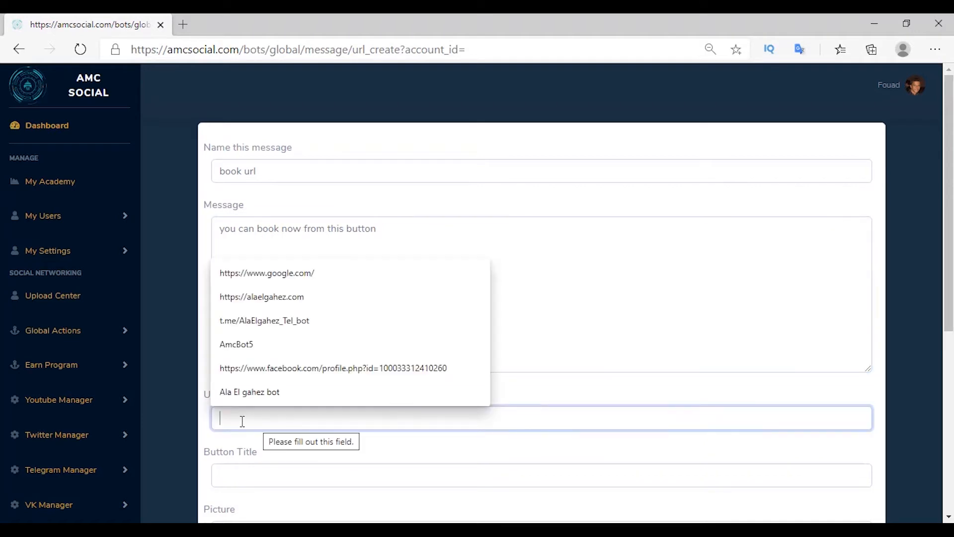
pyautogui.click(267, 273)
pyautogui.scroll(-3, 261, 347)
pyautogui.click(230, 336)
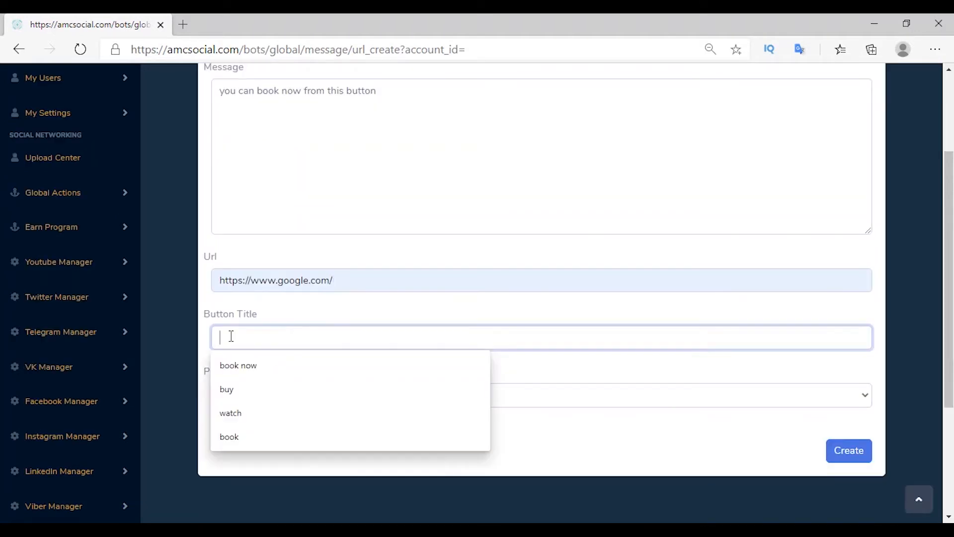
pyautogui.write('book now')
pyautogui.click(236, 397)
pyautogui.click(239, 415)
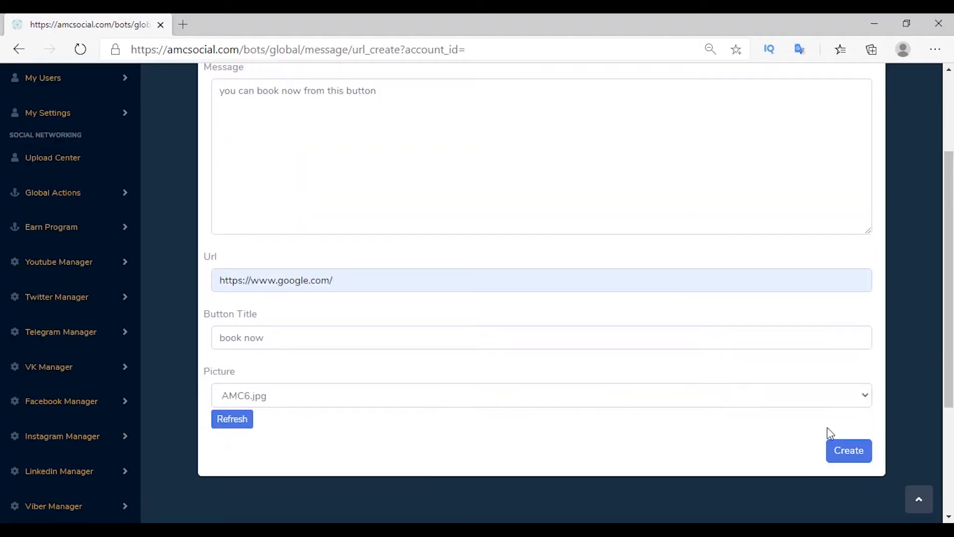
pyautogui.click(841, 459)
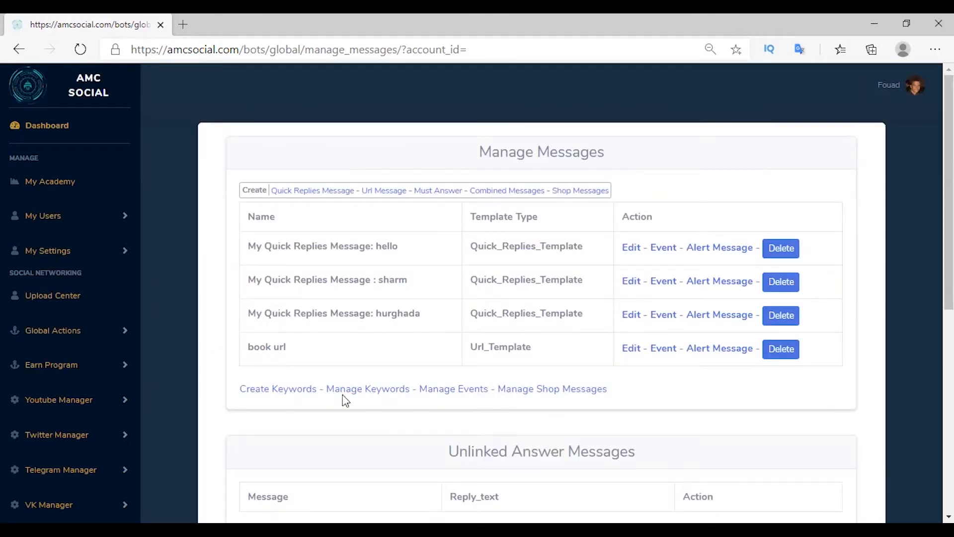
# Step: Add a keyword response that answers 'book, need book' with the book url message
pyautogui.click(282, 398)
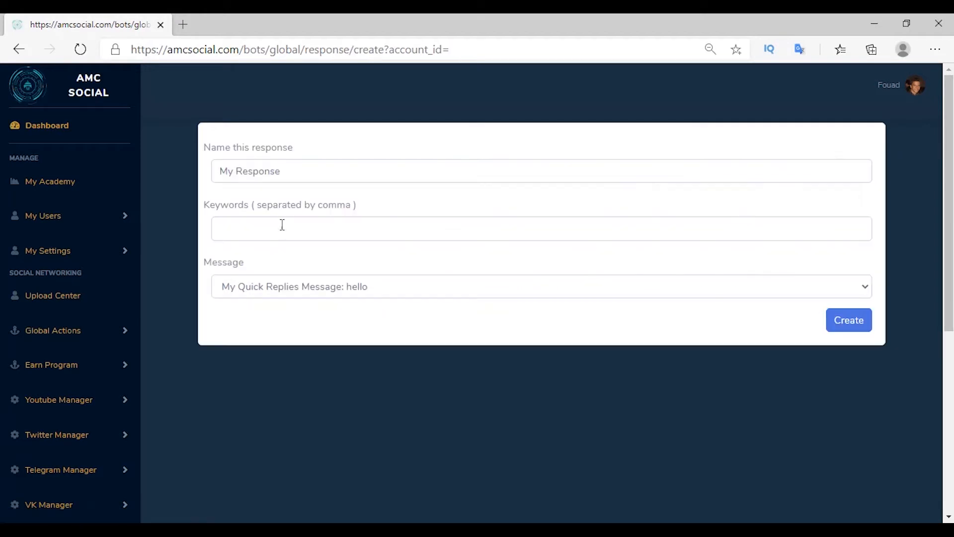
pyautogui.click(281, 226)
pyautogui.write('book, need book')
pyautogui.click(292, 289)
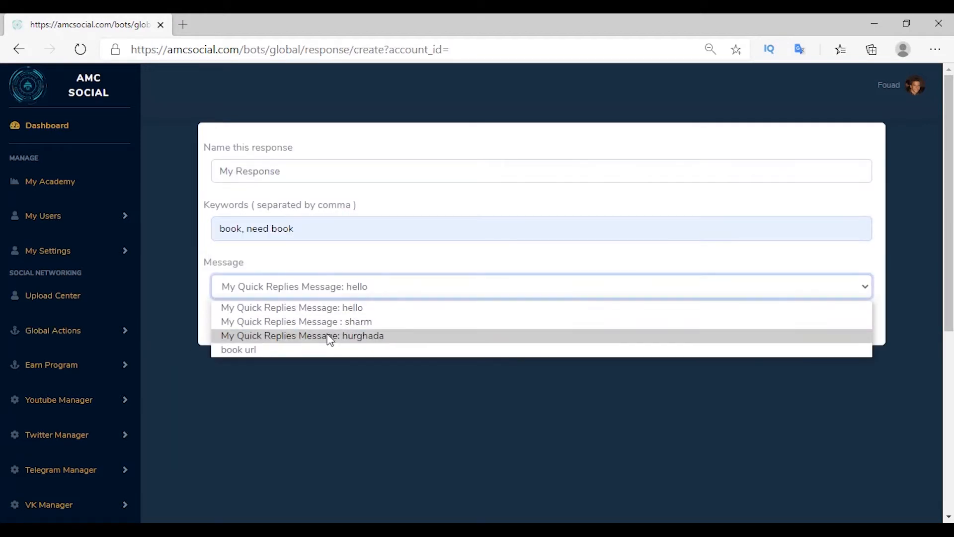
pyautogui.click(277, 346)
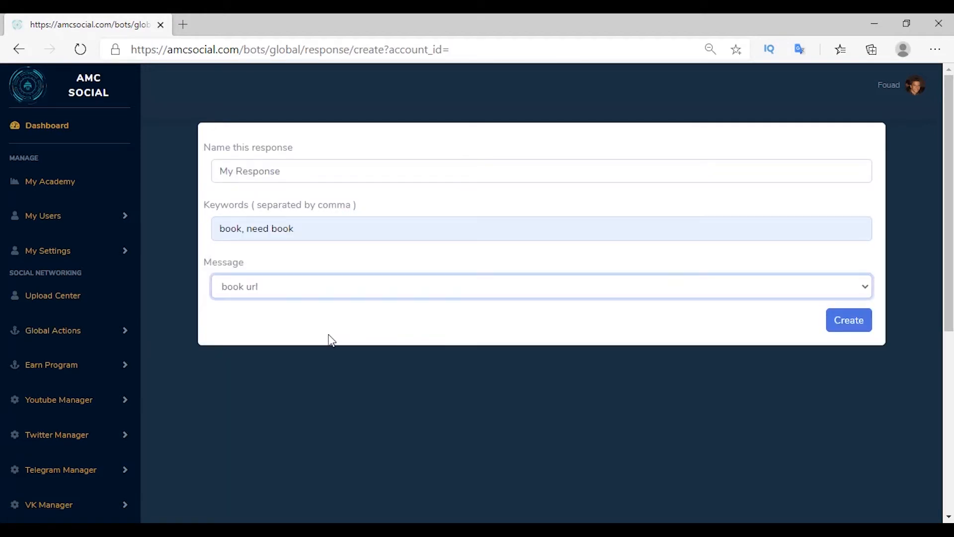
pyautogui.press('Tab')
pyautogui.press('Return')
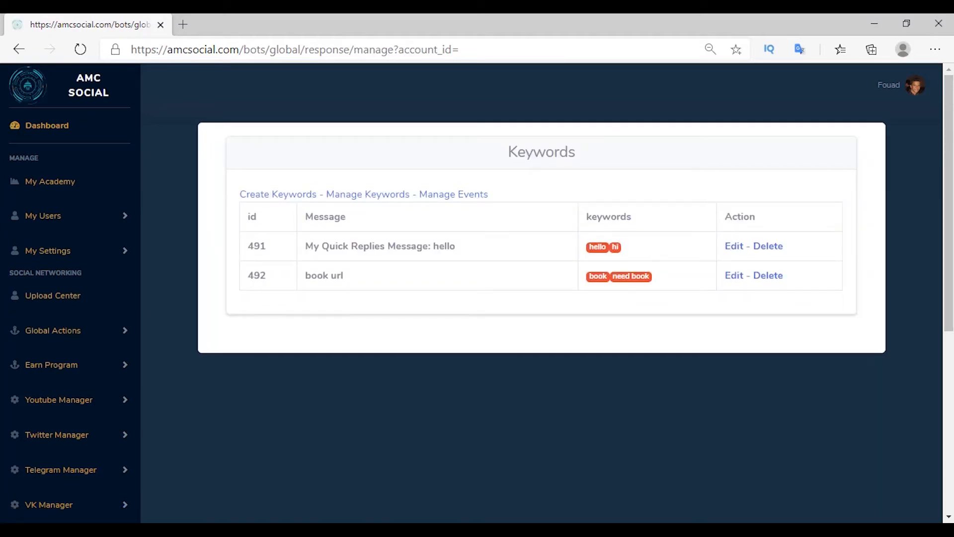
# Step: Send 'book' to the AMC bot in VK and open the google.com link from its reply
pyautogui.click(369, 471)
pyautogui.write('b')
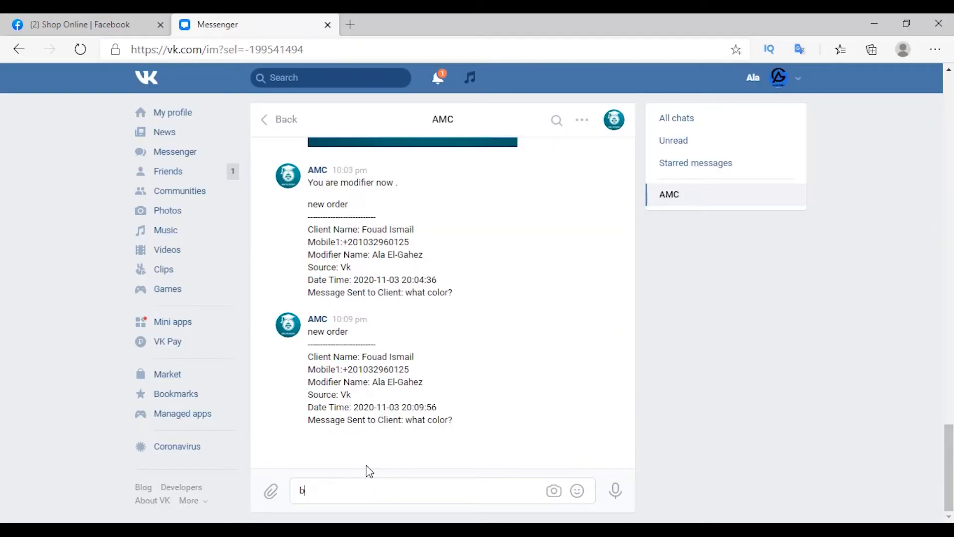
pyautogui.write('ook')
pyautogui.press('Return')
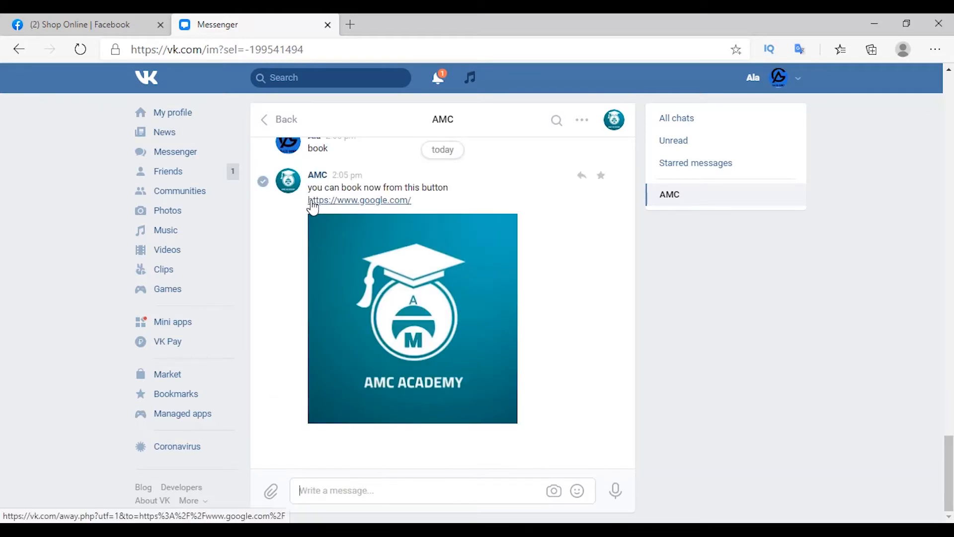
pyautogui.click(364, 203)
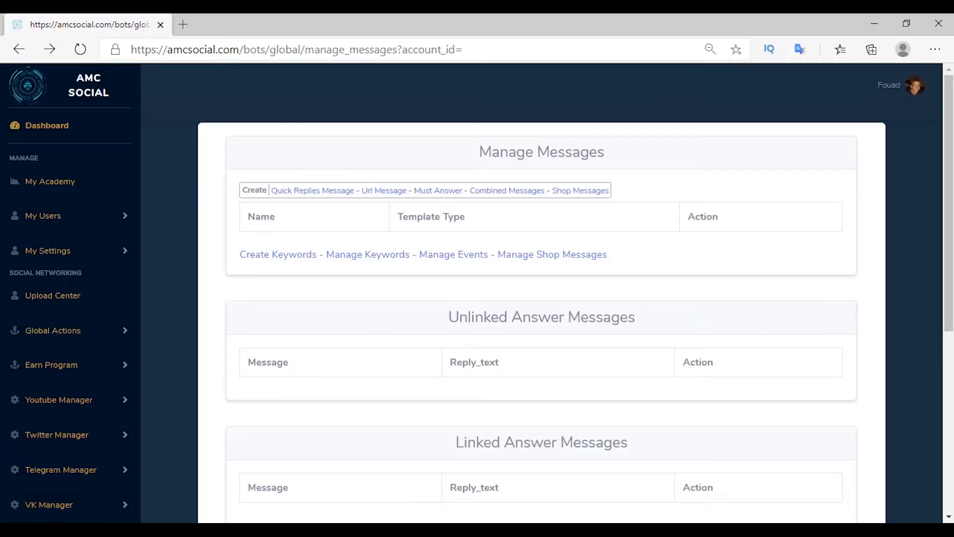
pyautogui.hotkey('alt', 'Tab')
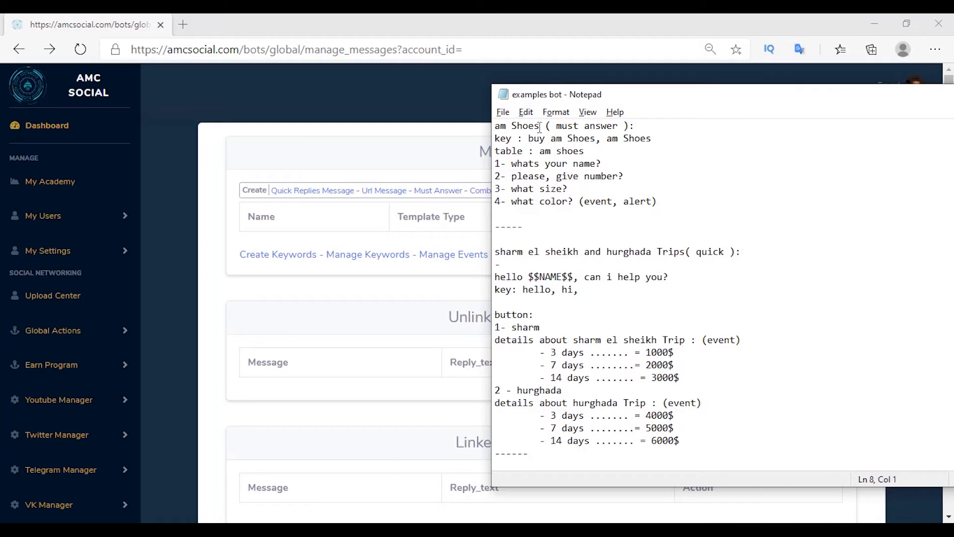
pyautogui.moveTo(512, 163); pyautogui.dragTo(610, 180)
pyautogui.moveTo(546, 193); pyautogui.dragTo(569, 201)
pyautogui.click(574, 222)
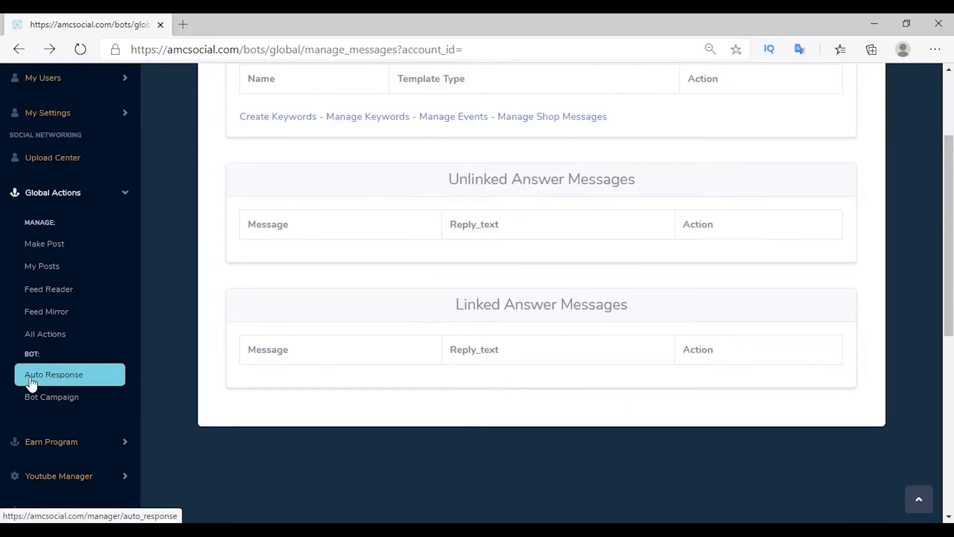
pyautogui.click(30, 384)
# Step: Create a new answer table named 'am shoes'
pyautogui.click(283, 302)
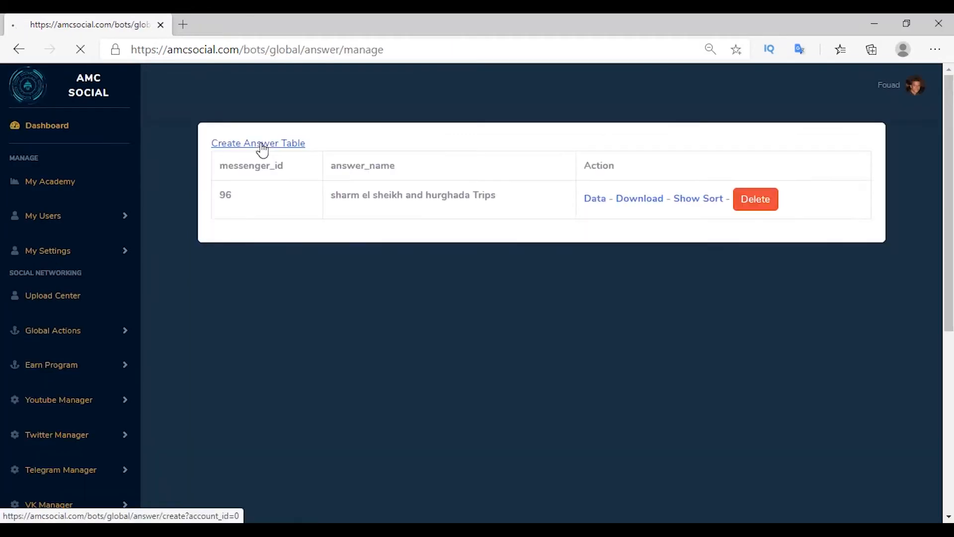
pyautogui.click(262, 148)
pyautogui.tripleClick(272, 169)
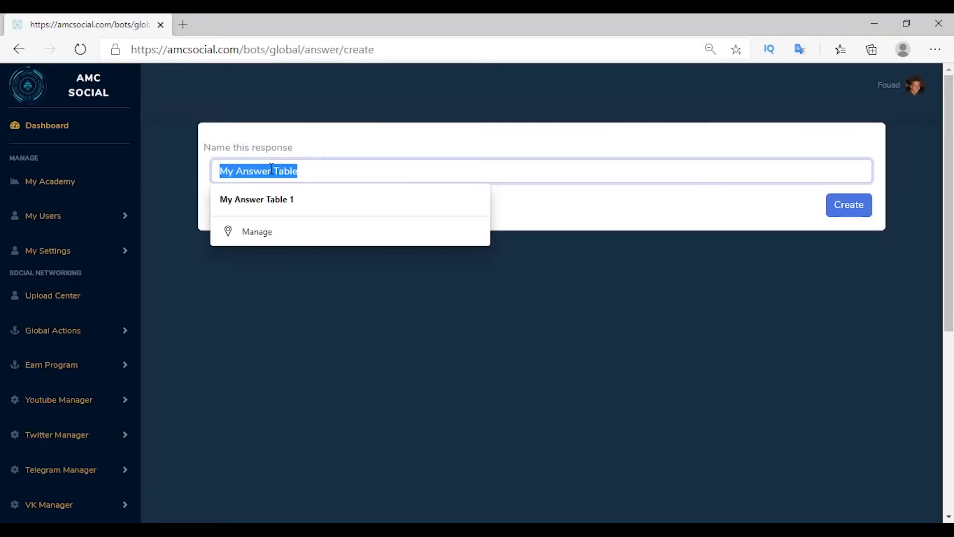
pyautogui.rightClick(271, 169)
pyautogui.click(303, 253)
pyautogui.click(849, 205)
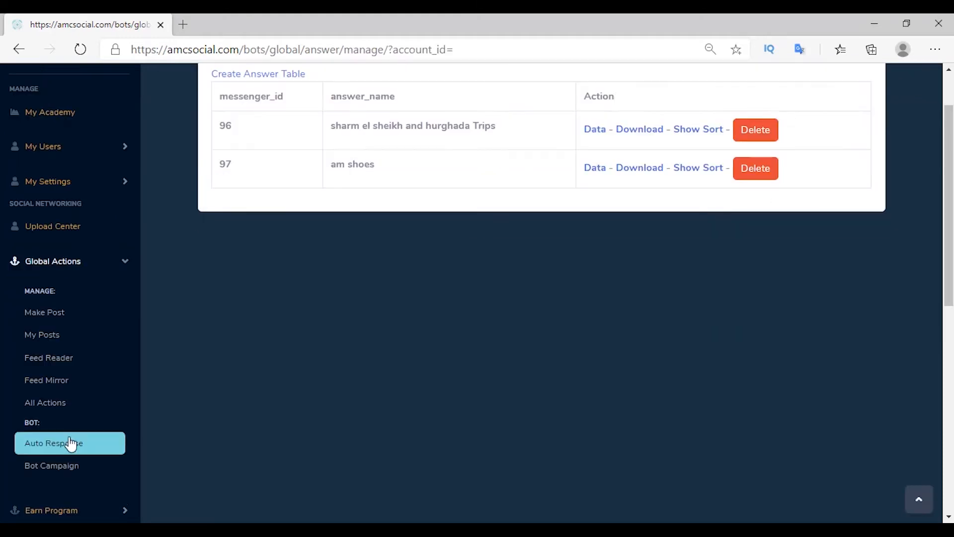
# Step: Start a new Must Answer message from Manage Messages
pyautogui.click(71, 442)
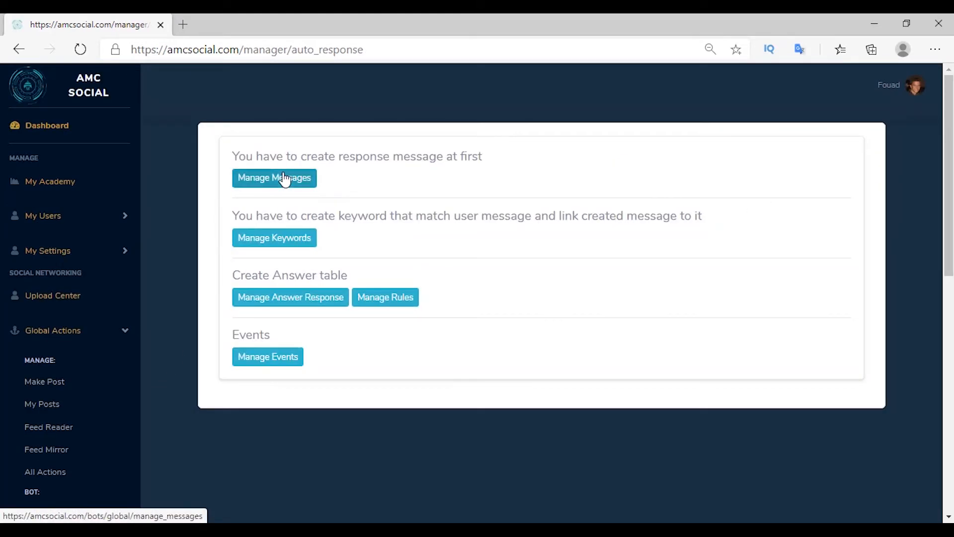
pyautogui.click(282, 179)
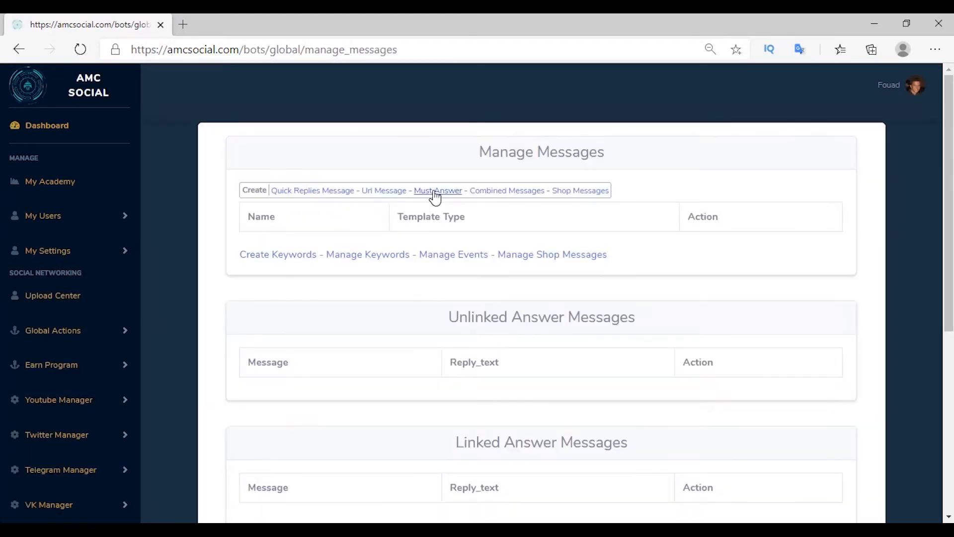
pyautogui.click(435, 192)
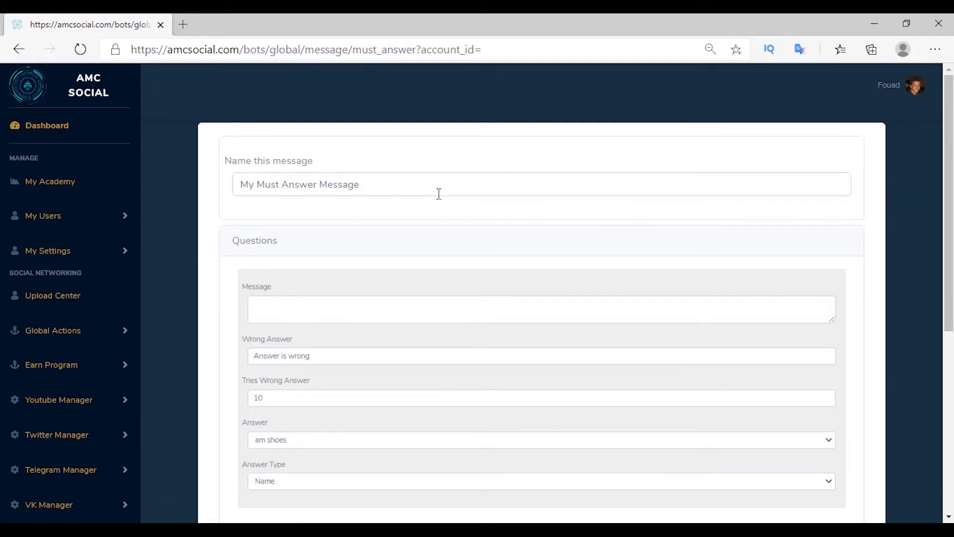
# Step: Create the ': name' must-answer message asking 'whats your name?', saving to am shoes as type Name
pyautogui.click(439, 194)
pyautogui.write(': name')
pyautogui.click(497, 270)
pyautogui.click(267, 312)
pyautogui.write('whats your name?')
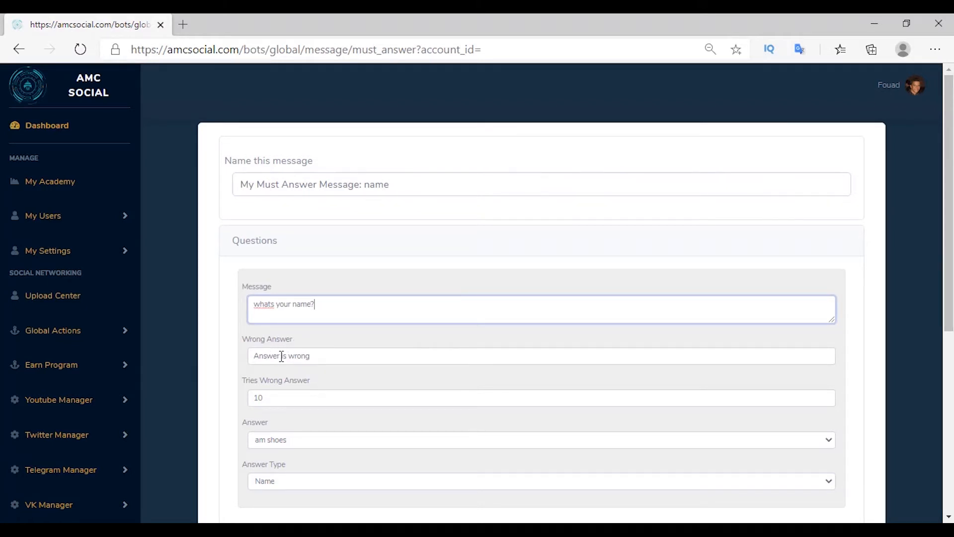
pyautogui.moveTo(281, 356); pyautogui.dragTo(237, 364)
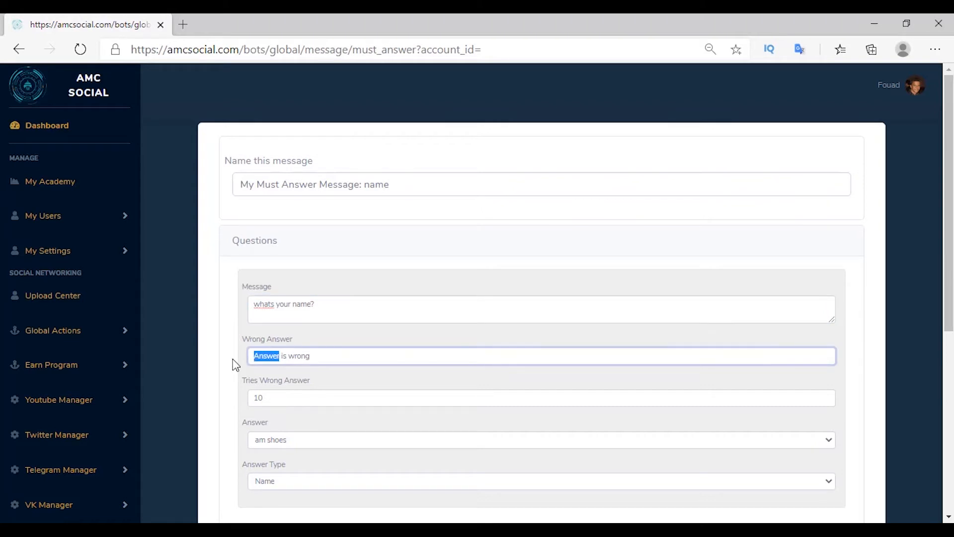
pyautogui.write('name')
pyautogui.click(241, 382)
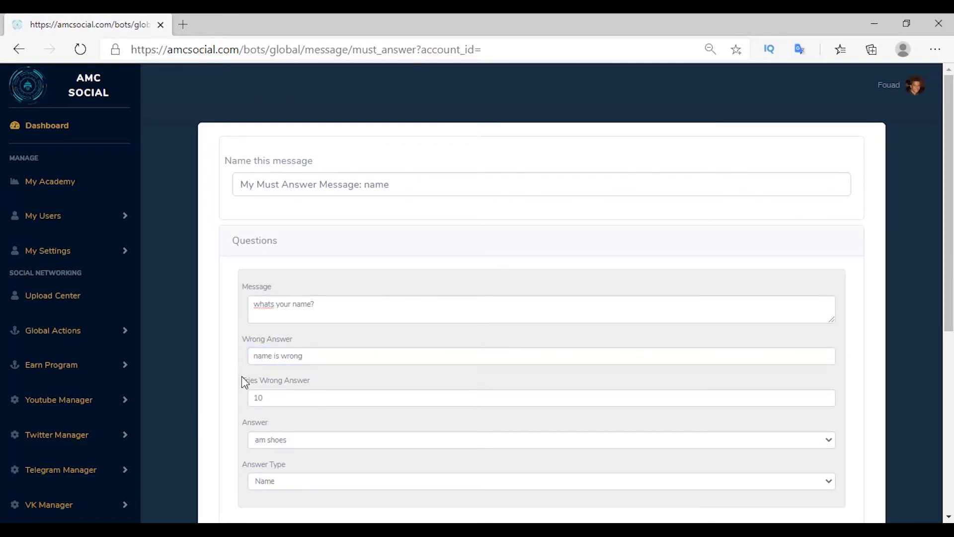
pyautogui.scroll(-3, 247, 375)
pyautogui.click(275, 303)
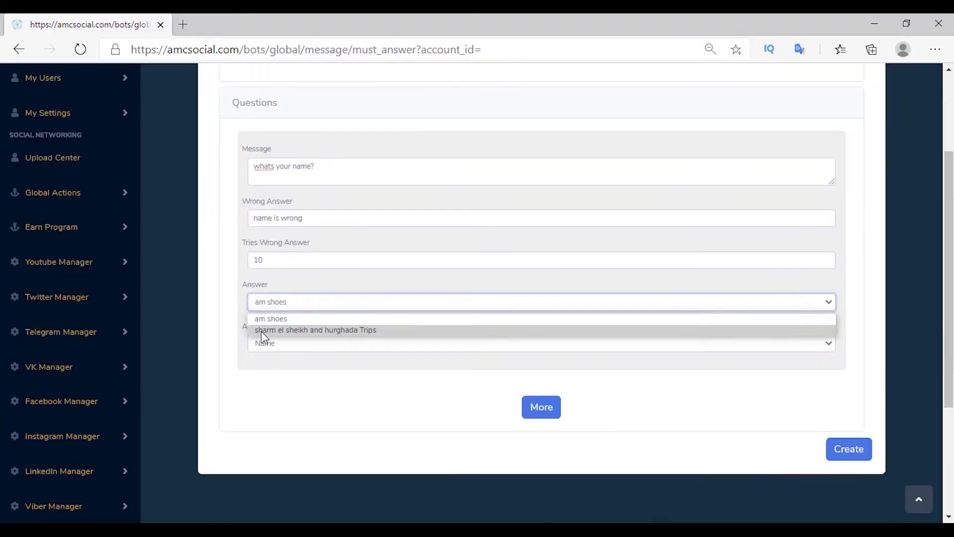
pyautogui.click(261, 318)
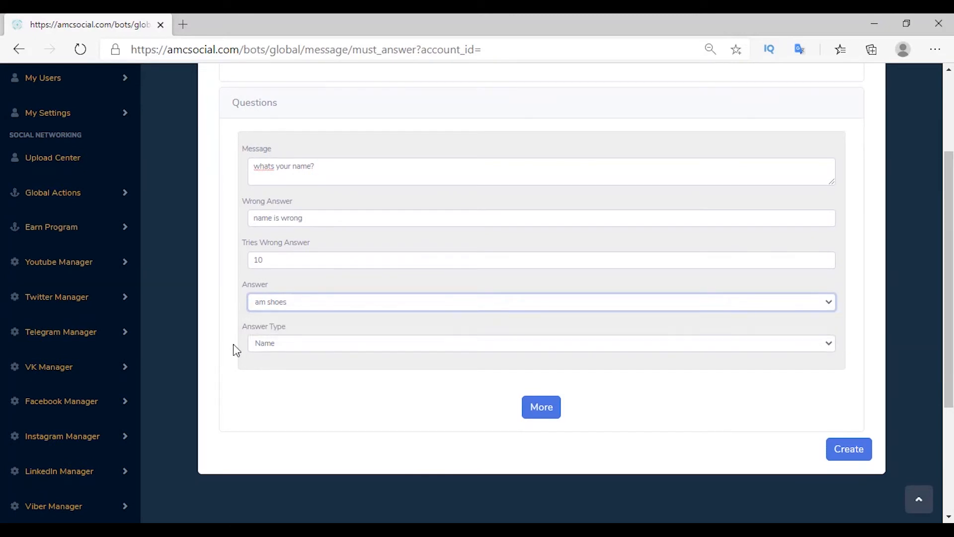
pyautogui.click(265, 340)
pyautogui.click(260, 359)
pyautogui.click(847, 453)
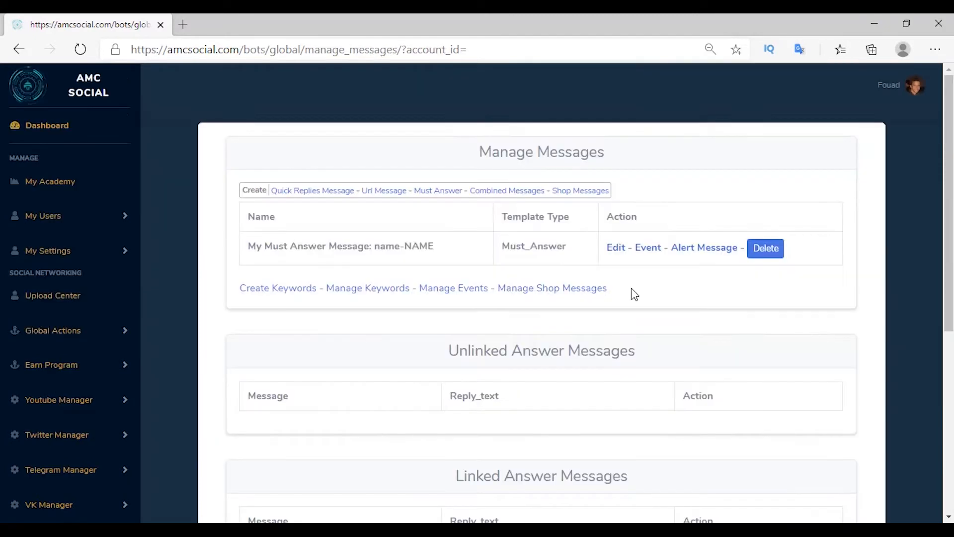
# Step: Create a must-answer message asking 'please, give number?' with wrong answer 'number is wrong', type Phone Number
pyautogui.click(434, 196)
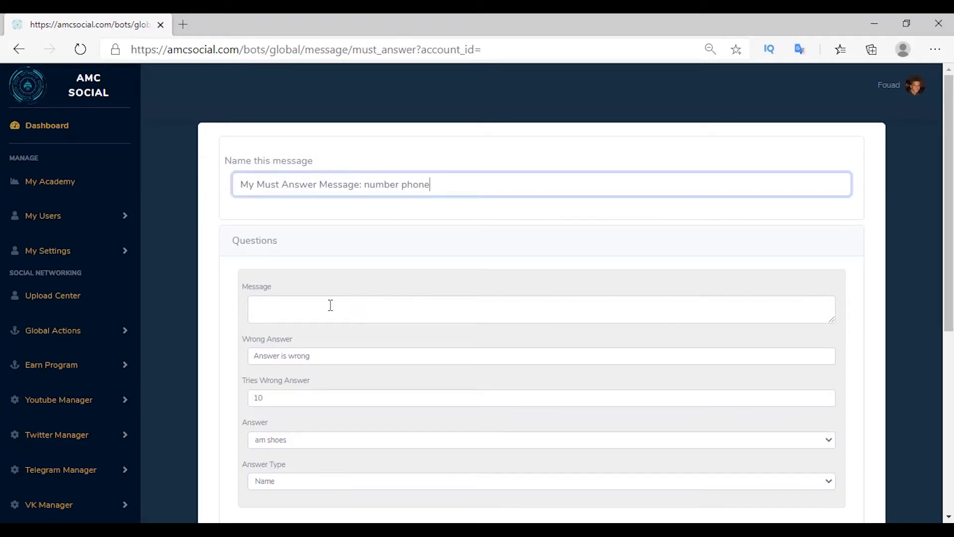
pyautogui.click(331, 305)
pyautogui.write('please, give number?')
pyautogui.press('Tab')
pyautogui.write('number is wrong')
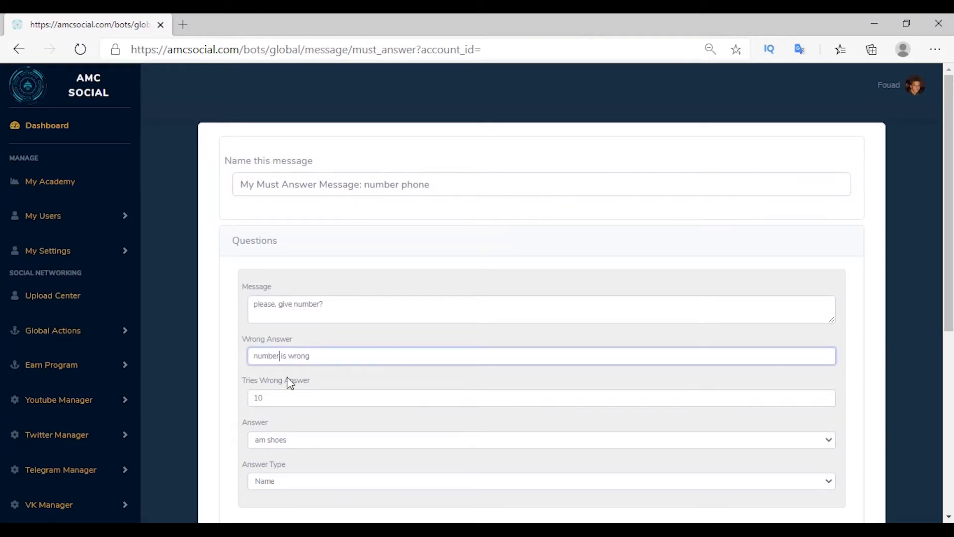
pyautogui.scroll(-1, 272, 439)
pyautogui.click(266, 413)
pyautogui.click(278, 442)
pyautogui.scroll(-1, 732, 473)
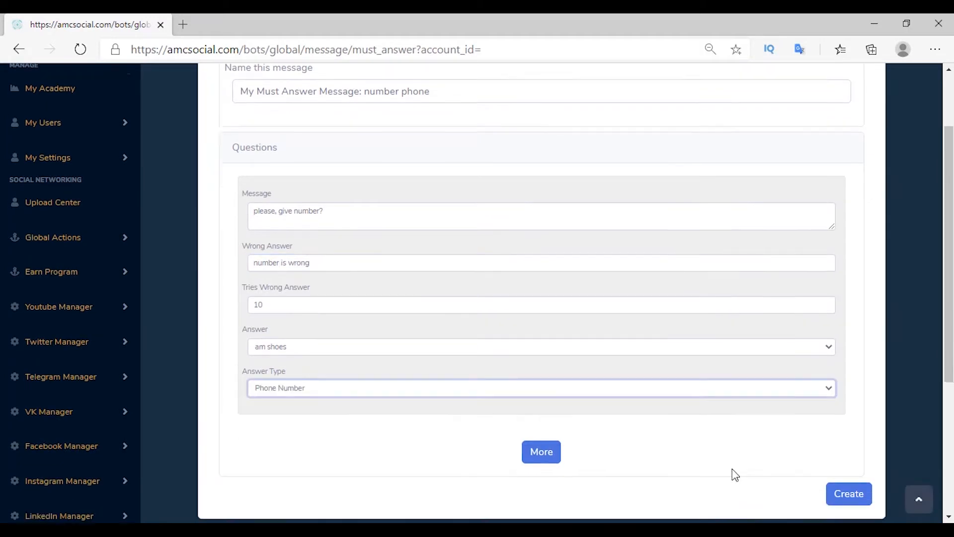
pyautogui.click(849, 448)
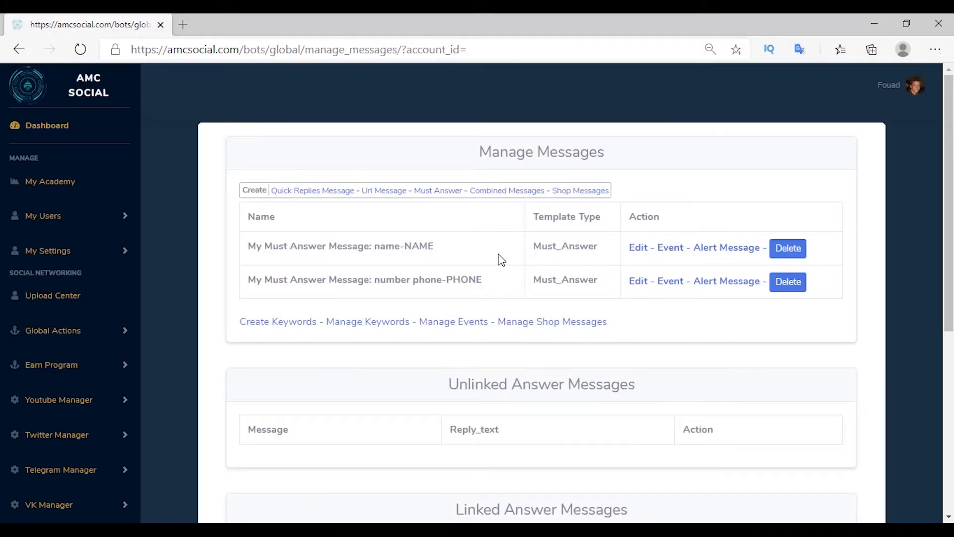
pyautogui.hotkey('alt', 'Tab')
pyautogui.moveTo(545, 189); pyautogui.dragTo(597, 201)
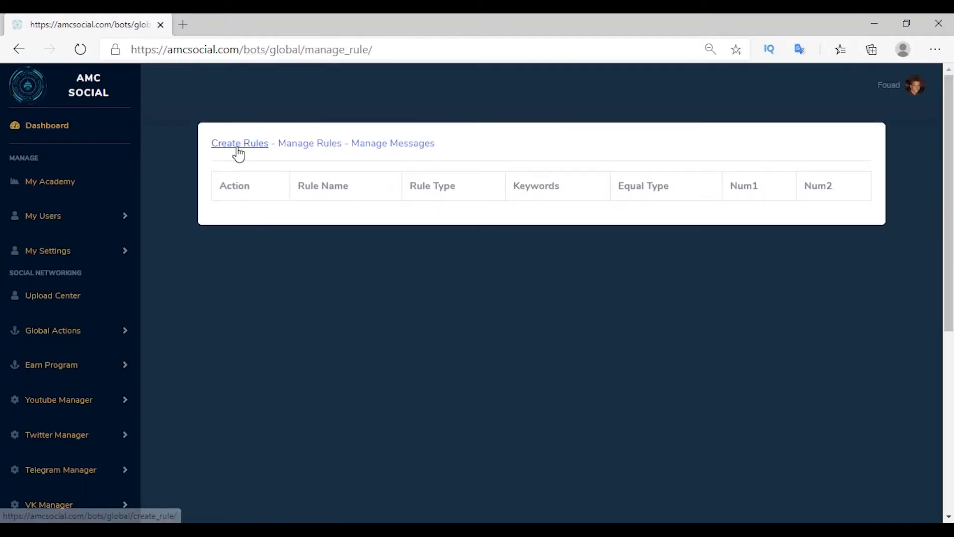
# Step: Create a 'size' answer rule of type Between two Number accepting 40 to 45
pyautogui.click(237, 145)
pyautogui.click(341, 225)
pyautogui.write('size')
pyautogui.click(343, 181)
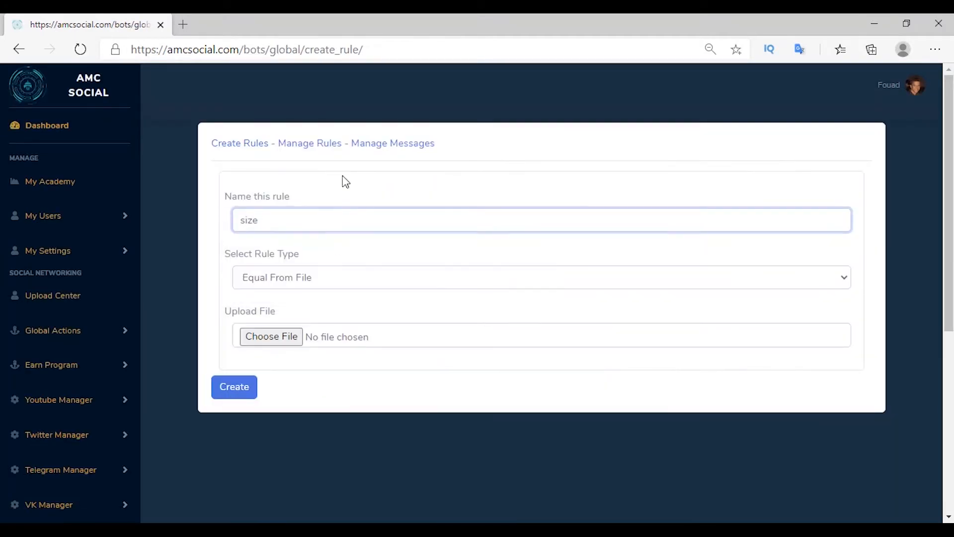
pyautogui.click(260, 278)
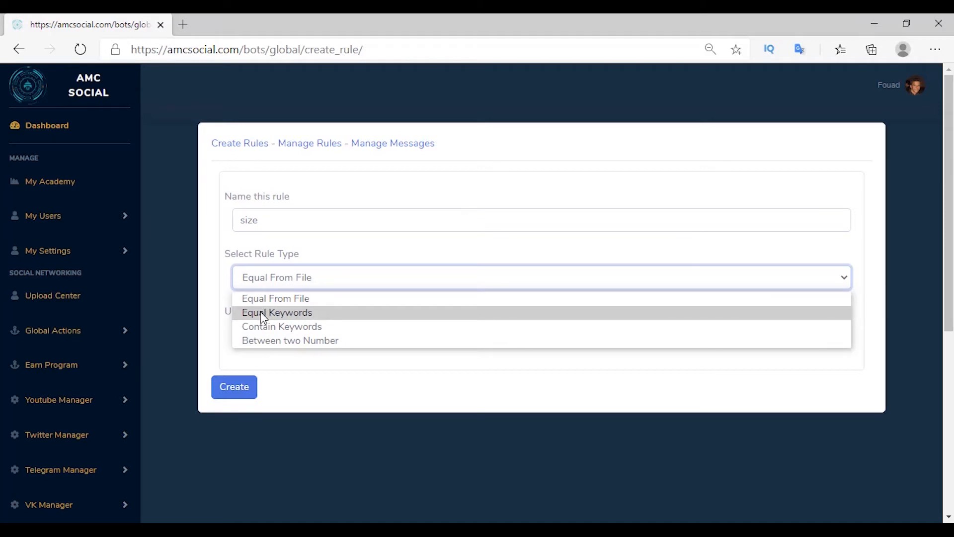
pyautogui.click(260, 312)
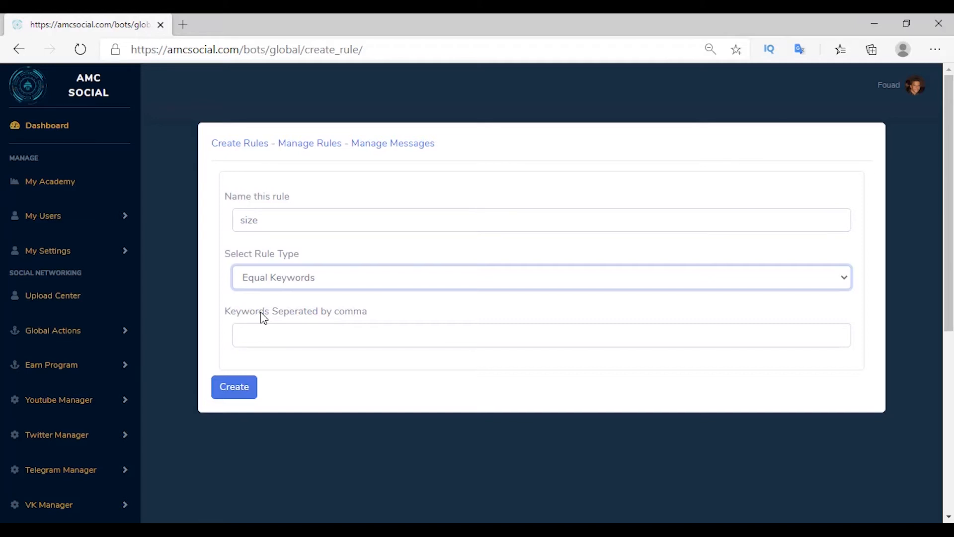
pyautogui.click(269, 281)
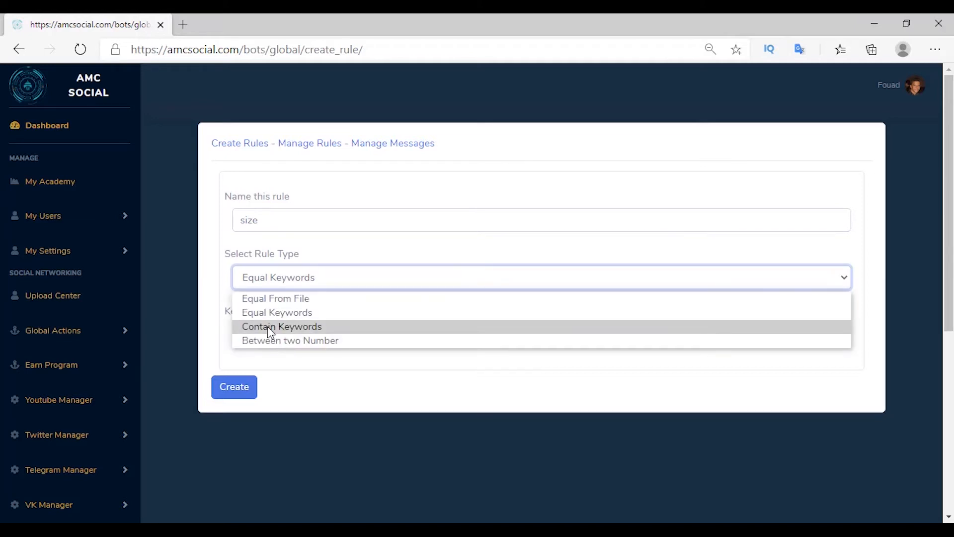
pyautogui.click(267, 327)
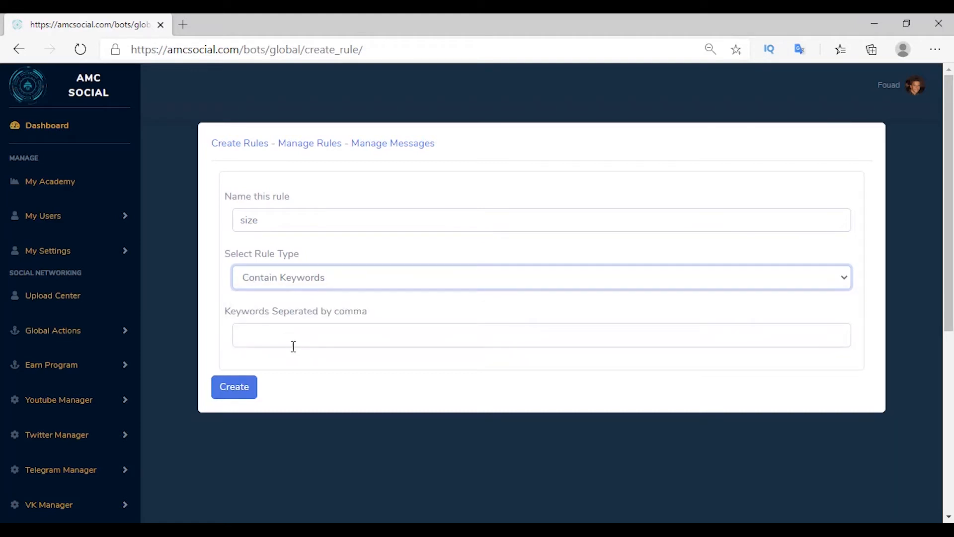
pyautogui.click(286, 341)
pyautogui.write('40')
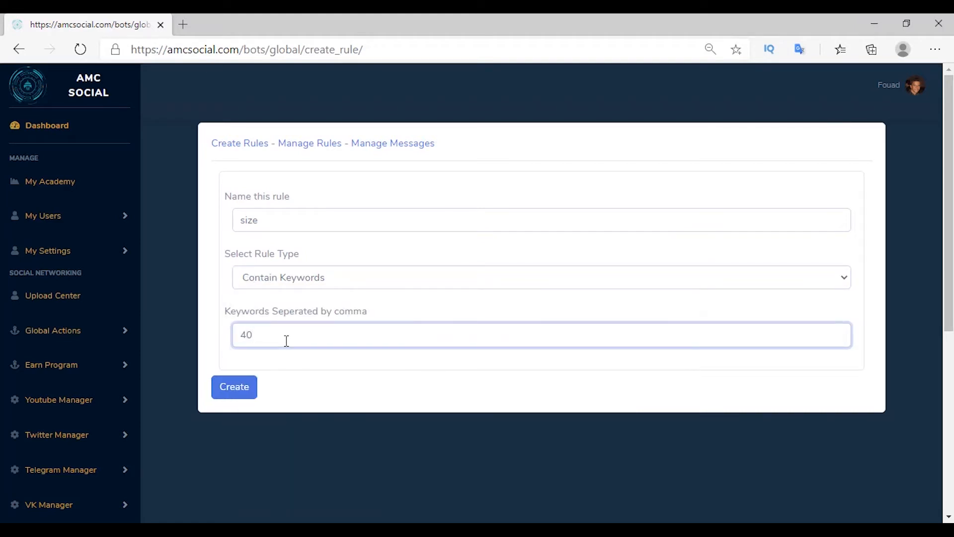
pyautogui.write(', 41, 42')
pyautogui.click(272, 279)
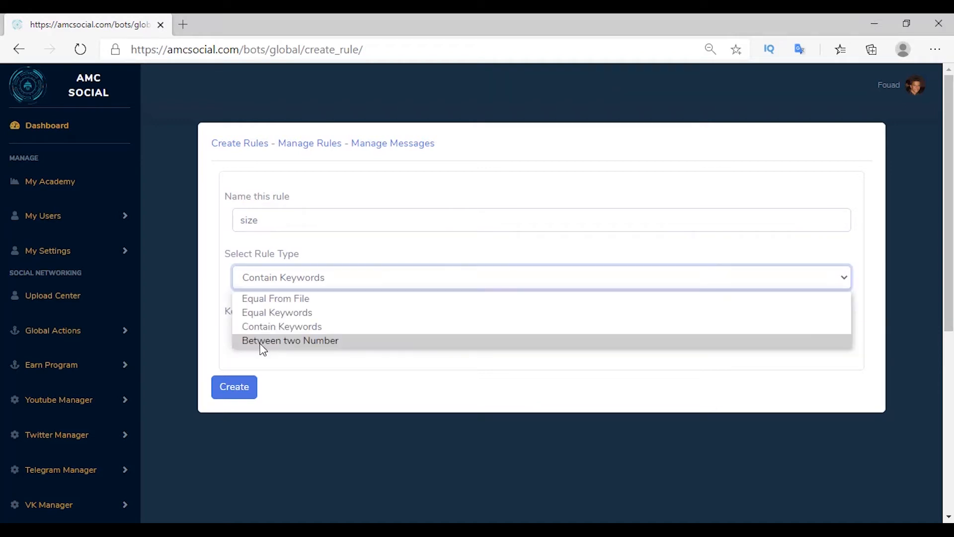
pyautogui.click(264, 342)
pyautogui.click(246, 332)
pyautogui.write('40')
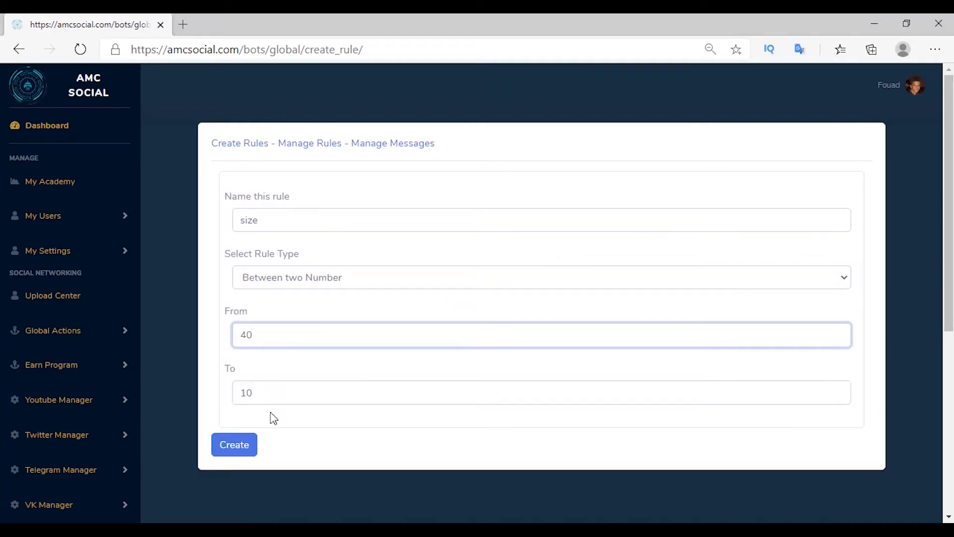
pyautogui.press('Tab')
pyautogui.write('45')
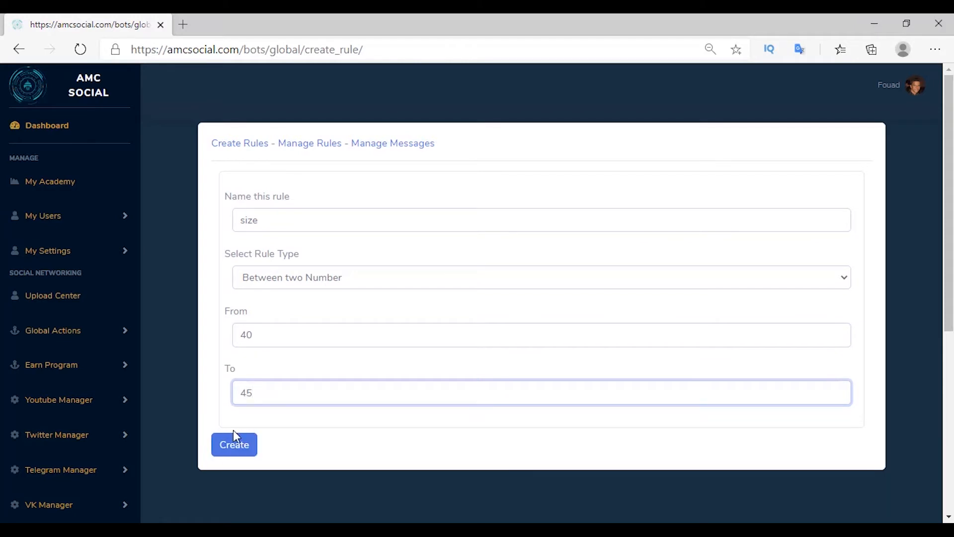
pyautogui.click(231, 451)
# Step: Create a 'color' Equal Keywords rule with the keywords red, black, green
pyautogui.click(234, 144)
pyautogui.click(377, 222)
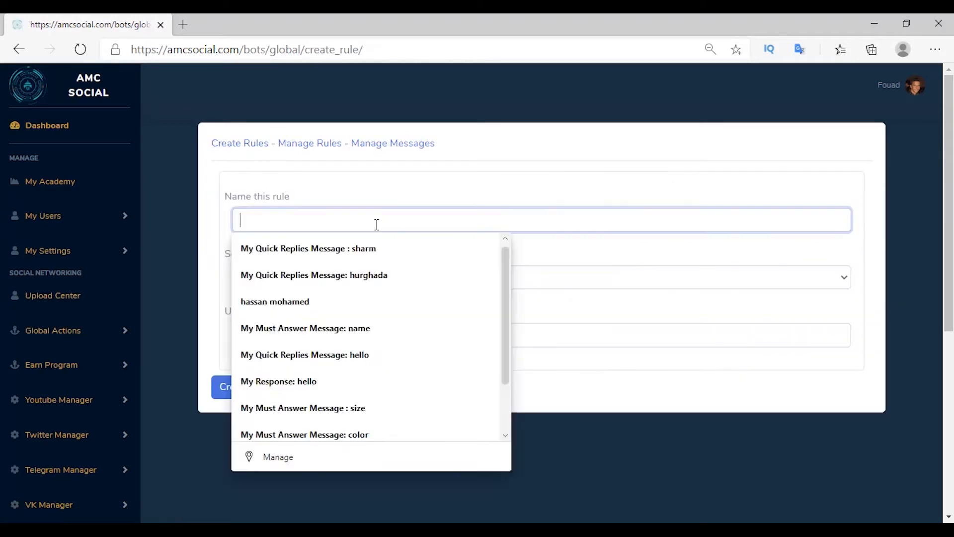
pyautogui.write('color')
pyautogui.click(262, 278)
pyautogui.click(277, 312)
pyautogui.click(279, 338)
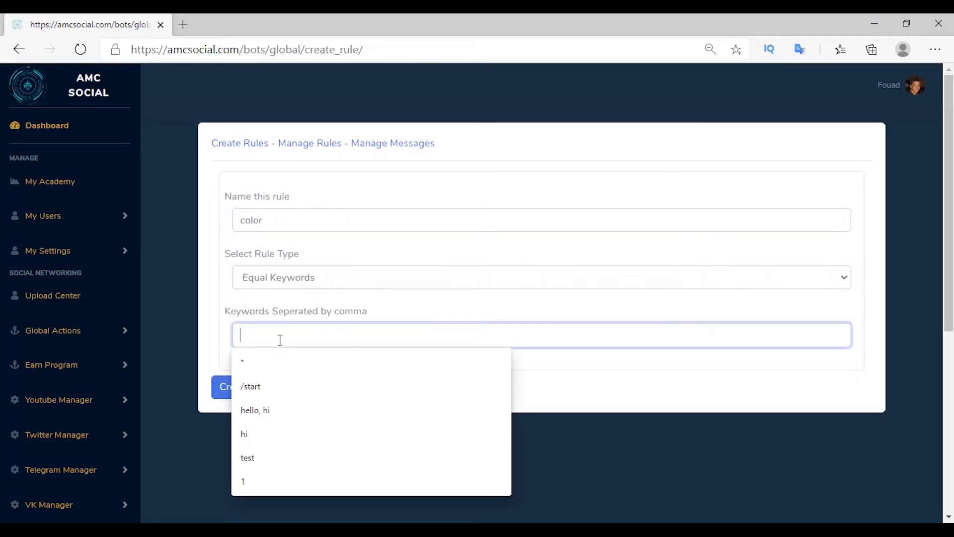
pyautogui.write('re')
pyautogui.click(283, 358)
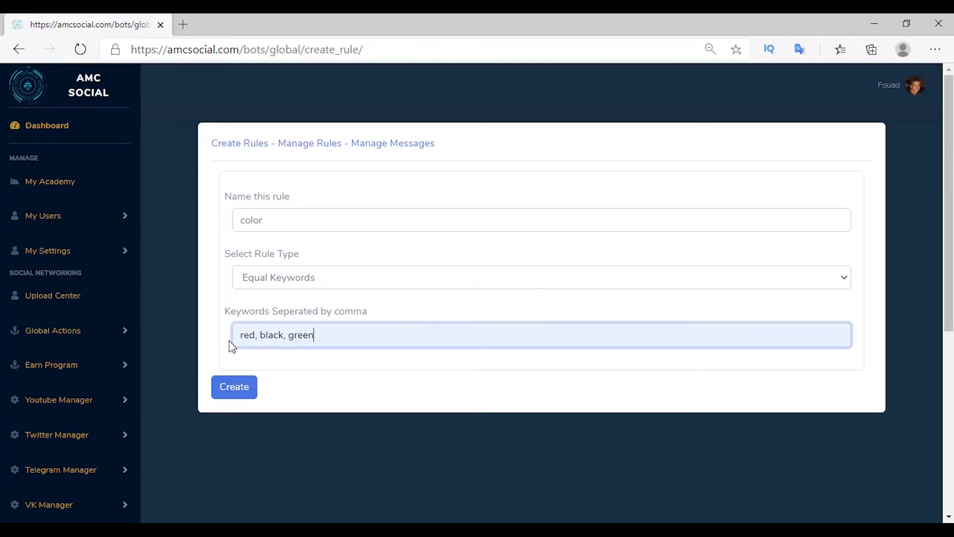
pyautogui.click(234, 386)
# Step: Create the 'size' must-answer message asking 'what size?', with size wrong-answer text and answer type
pyautogui.click(394, 143)
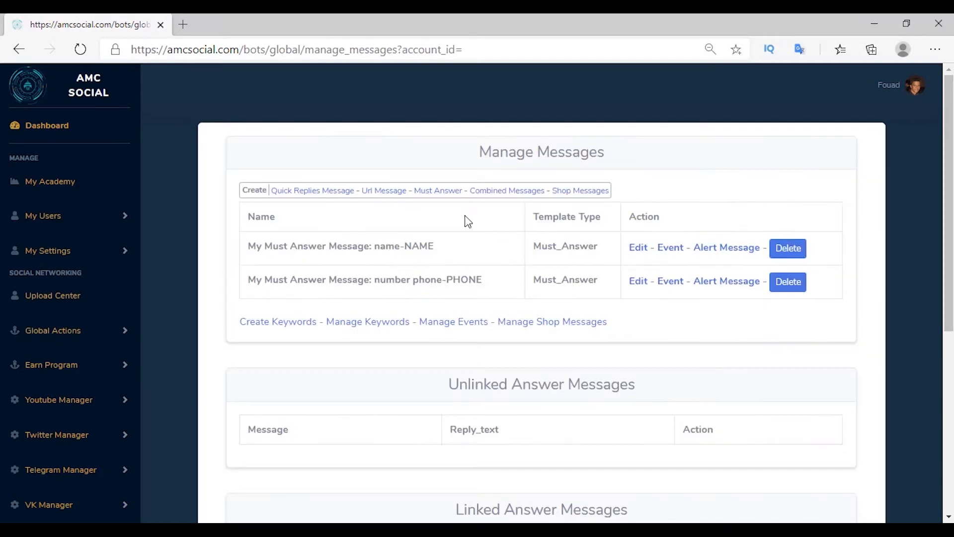
pyautogui.click(448, 193)
pyautogui.click(416, 185)
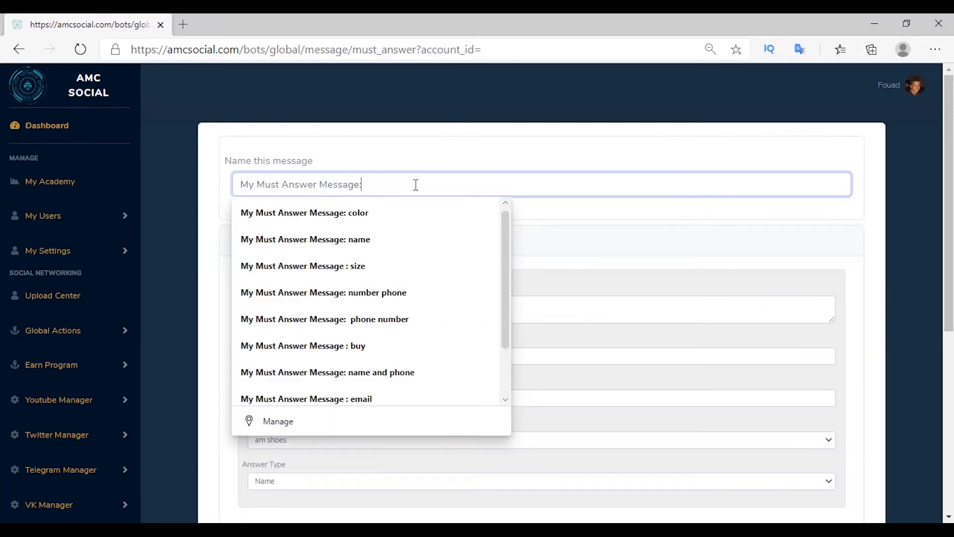
pyautogui.write('size')
pyautogui.click(368, 309)
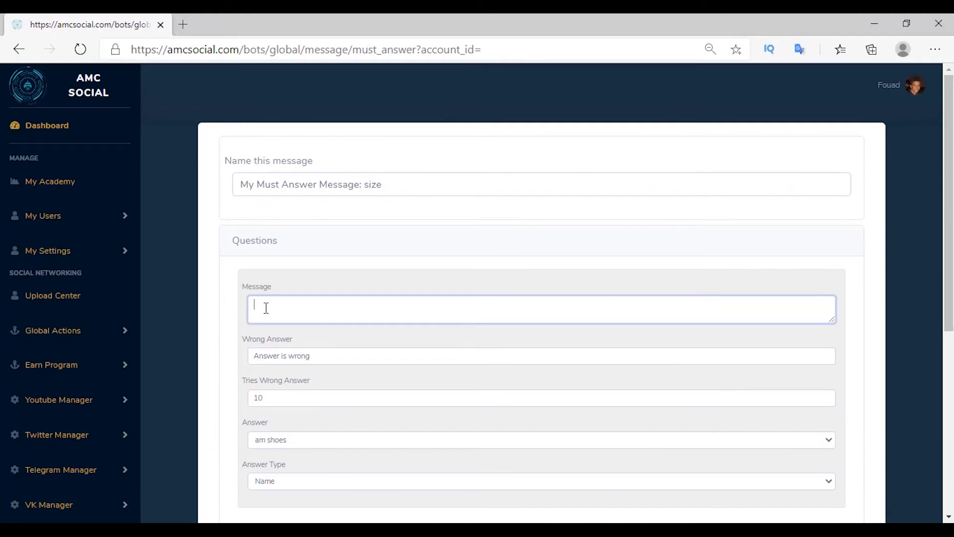
pyautogui.write('what size?')
pyautogui.moveTo(279, 356); pyautogui.dragTo(246, 360)
pyautogui.write('size')
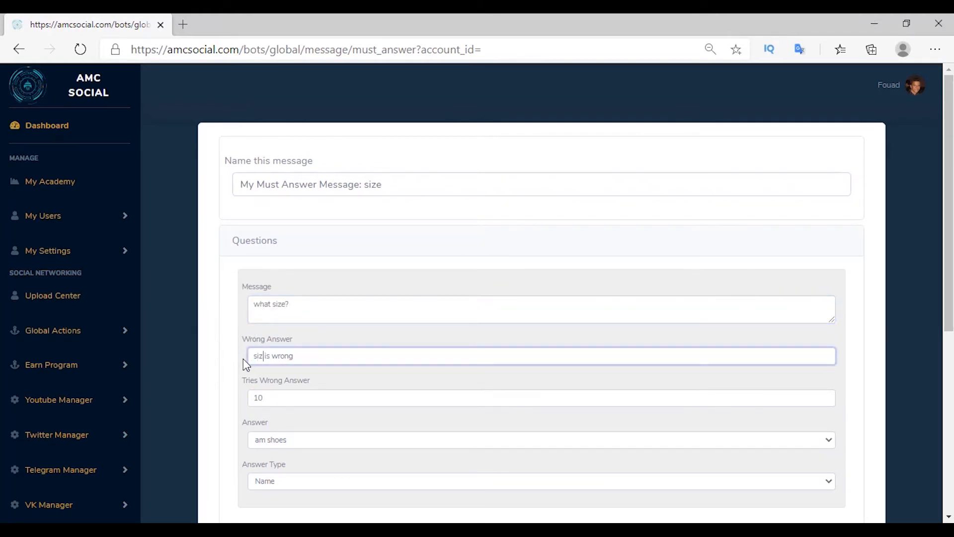
pyautogui.scroll(-1, 326, 312)
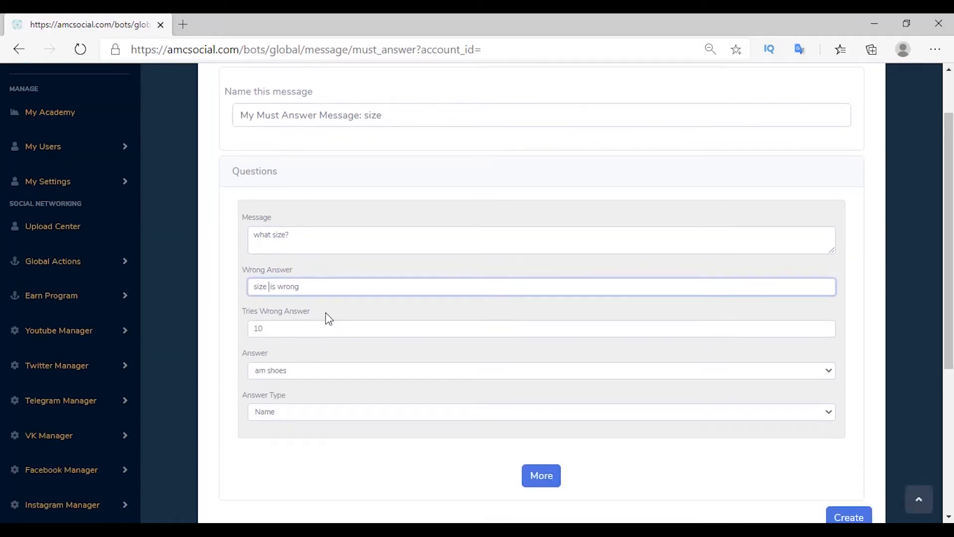
pyautogui.scroll(-2, 321, 325)
pyautogui.click(282, 273)
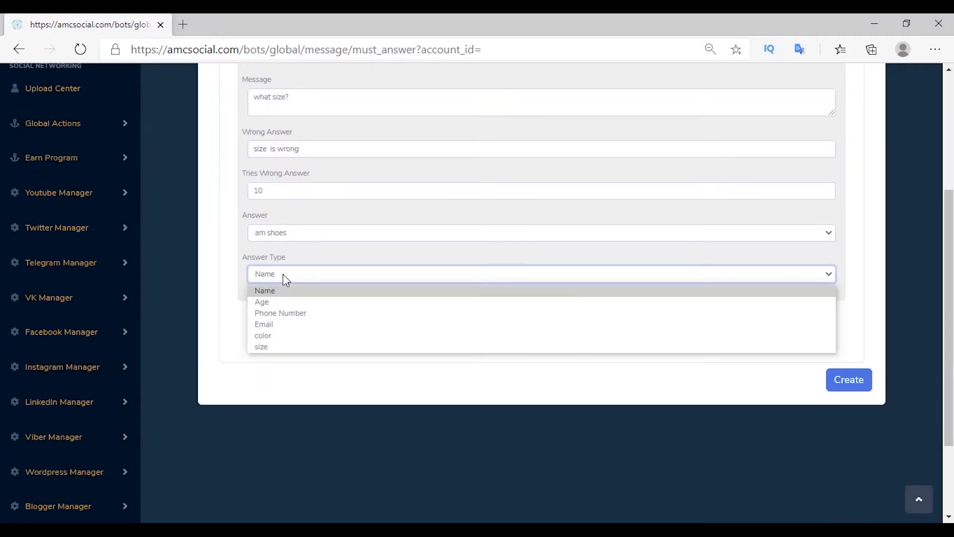
pyautogui.click(273, 349)
pyautogui.click(835, 383)
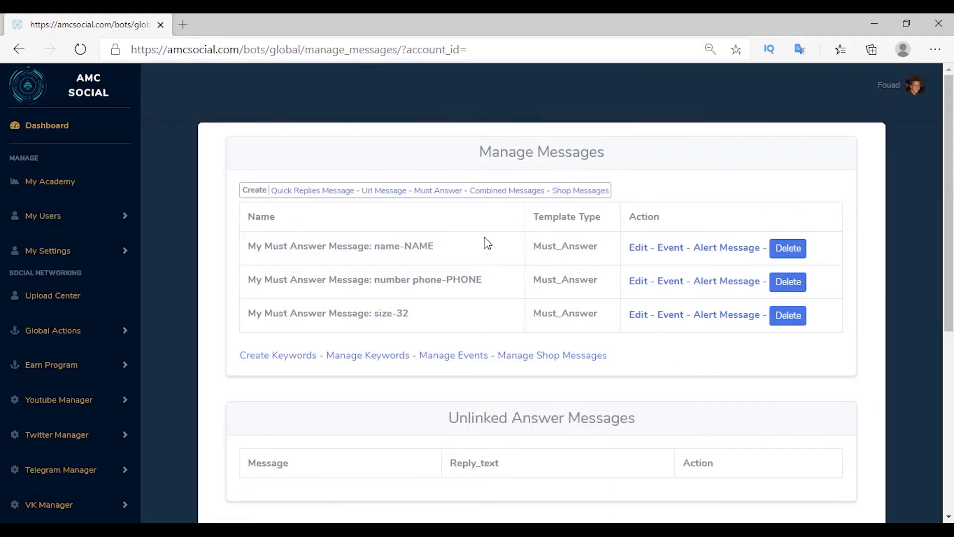
# Step: Create the 'color' must-answer message asking 'what color?' for am shoes, with color answer type
pyautogui.click(446, 199)
pyautogui.write('My Must Answer Message :co')
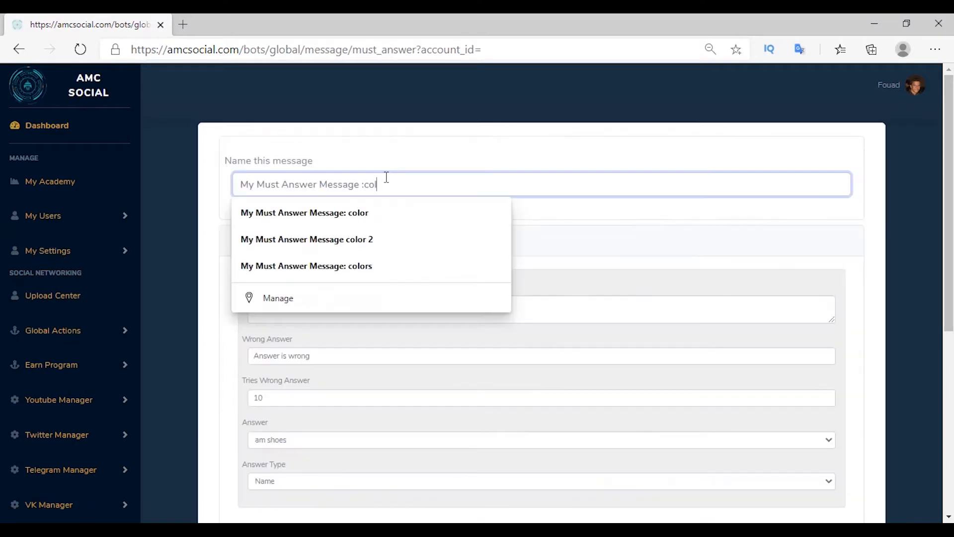
pyautogui.write('lor')
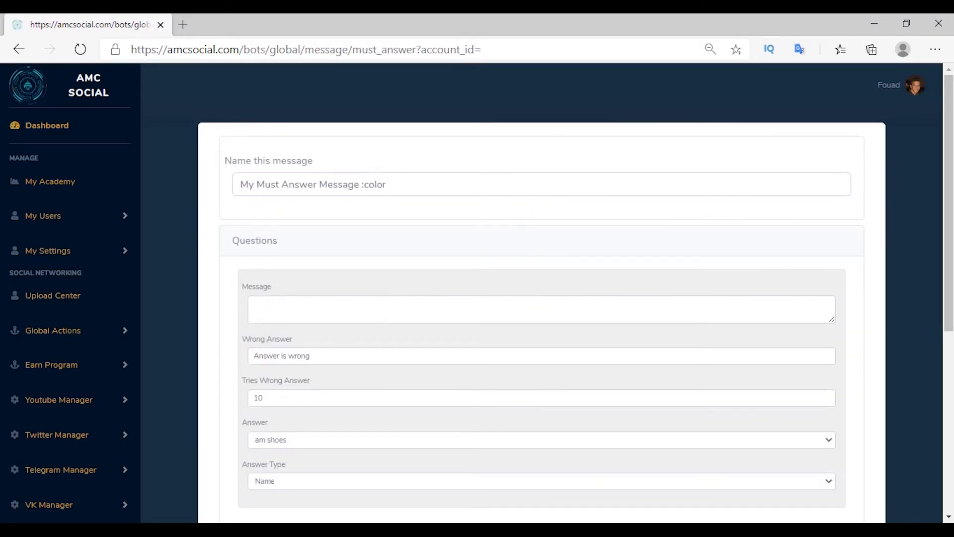
pyautogui.click(320, 305)
pyautogui.write('what color?')
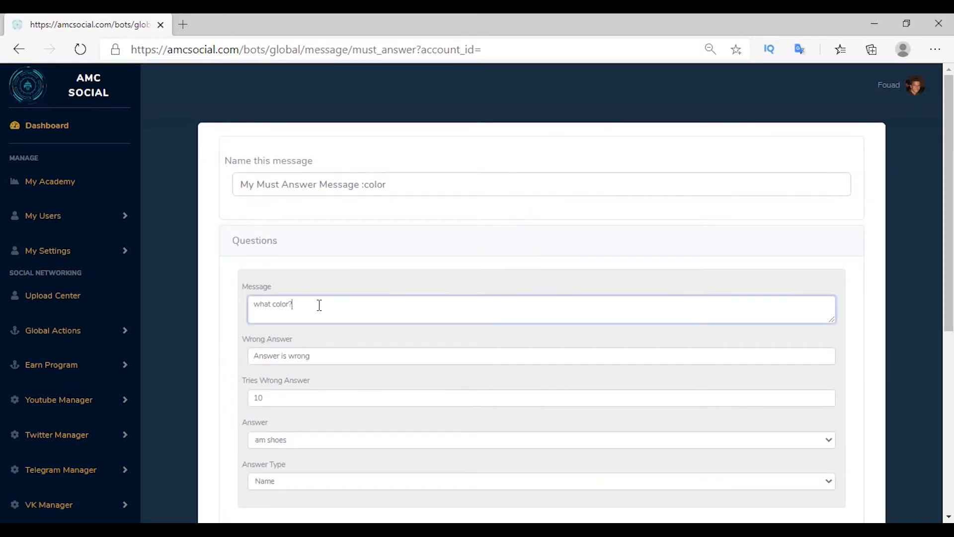
pyautogui.scroll(-3, 320, 305)
pyautogui.doubleClick(278, 218)
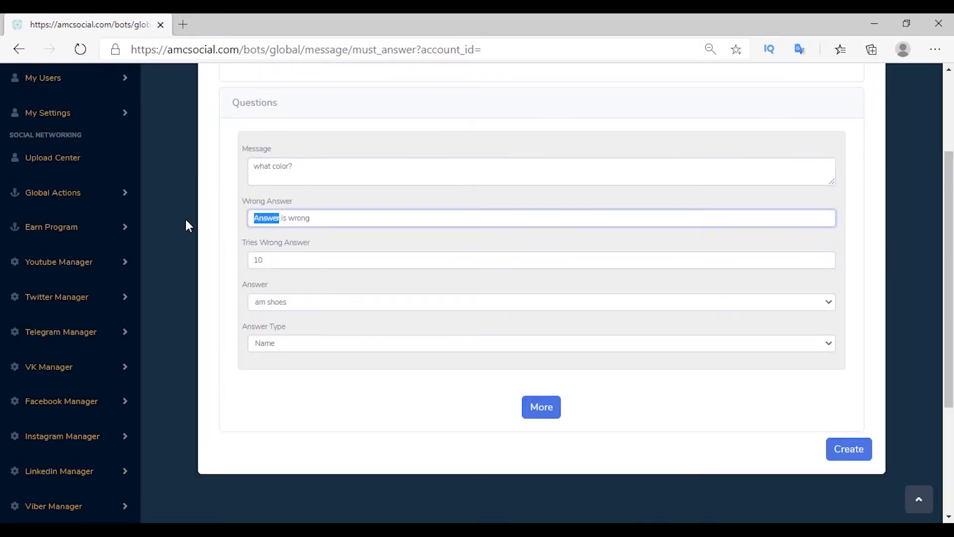
pyautogui.write('coloe')
pyautogui.press('BackSpace')
pyautogui.write('r')
pyautogui.click(264, 306)
pyautogui.click(260, 318)
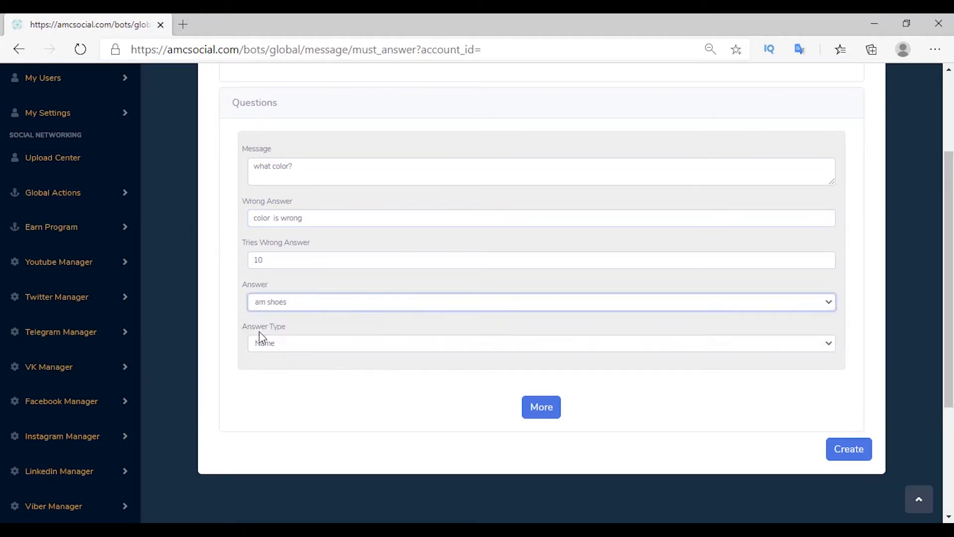
pyautogui.click(261, 343)
pyautogui.click(263, 404)
pyautogui.click(830, 451)
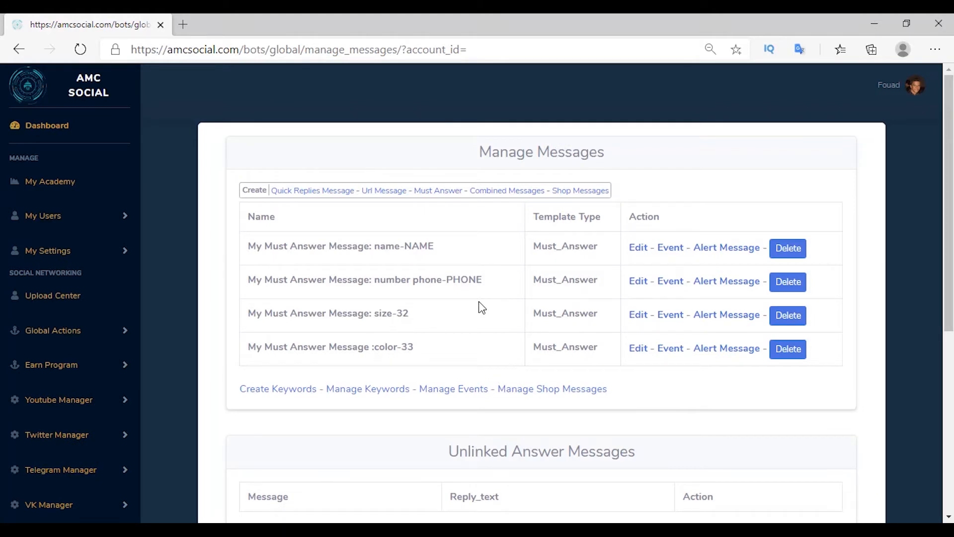
# Step: Link the keywords 'buy, buy am Shoes, am Shoes' to reply with name-NAME, then return to Manage Messages
pyautogui.moveTo(433, 247); pyautogui.dragTo(256, 252)
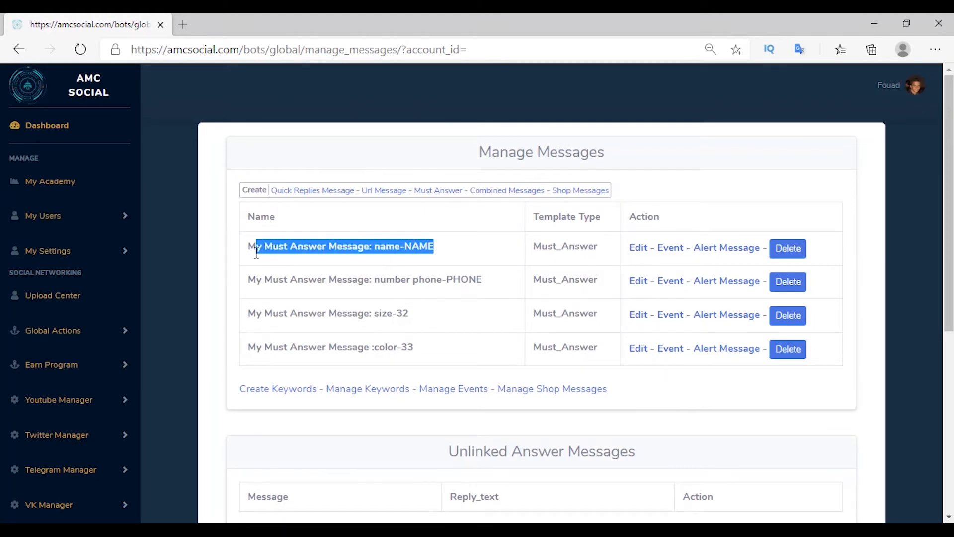
pyautogui.click(412, 332)
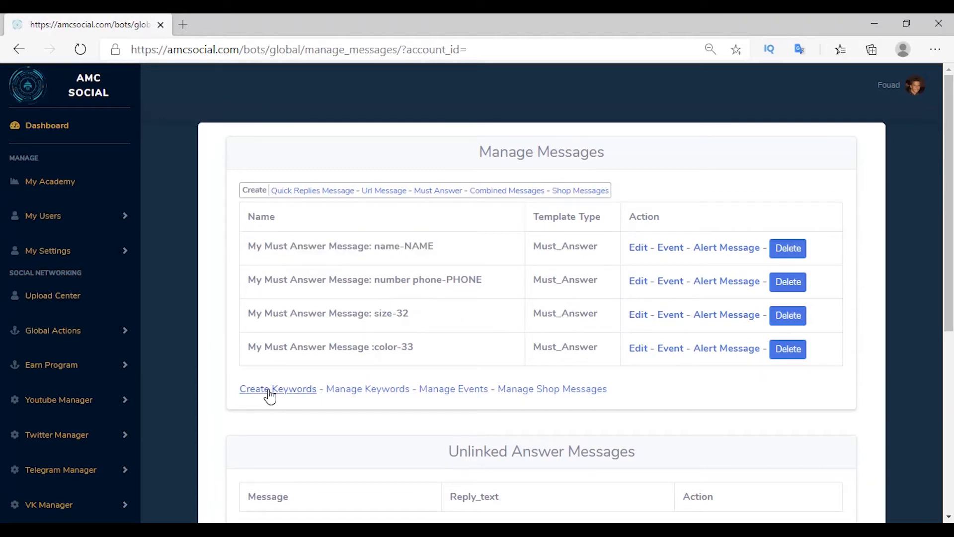
pyautogui.click(274, 395)
pyautogui.click(339, 235)
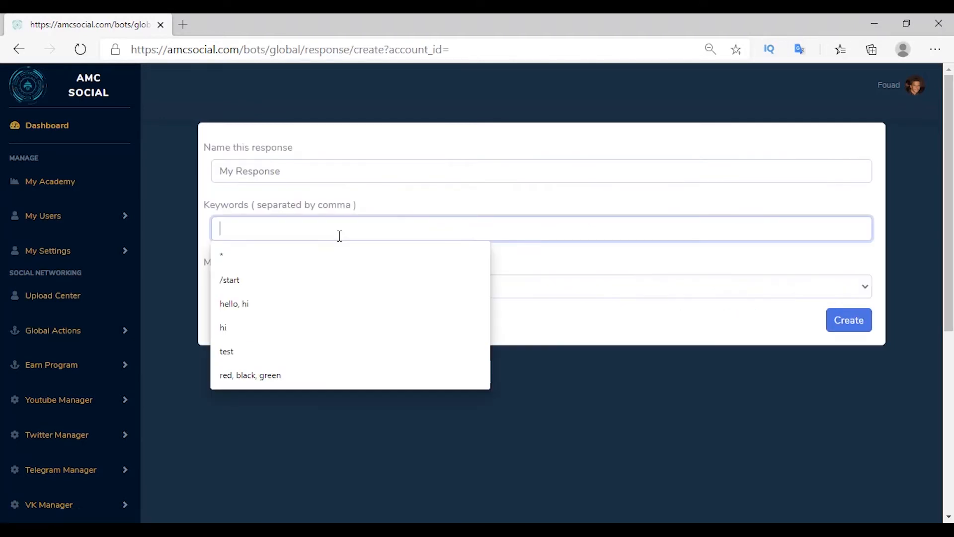
pyautogui.write('buy, buy am Shoes, am Shoes')
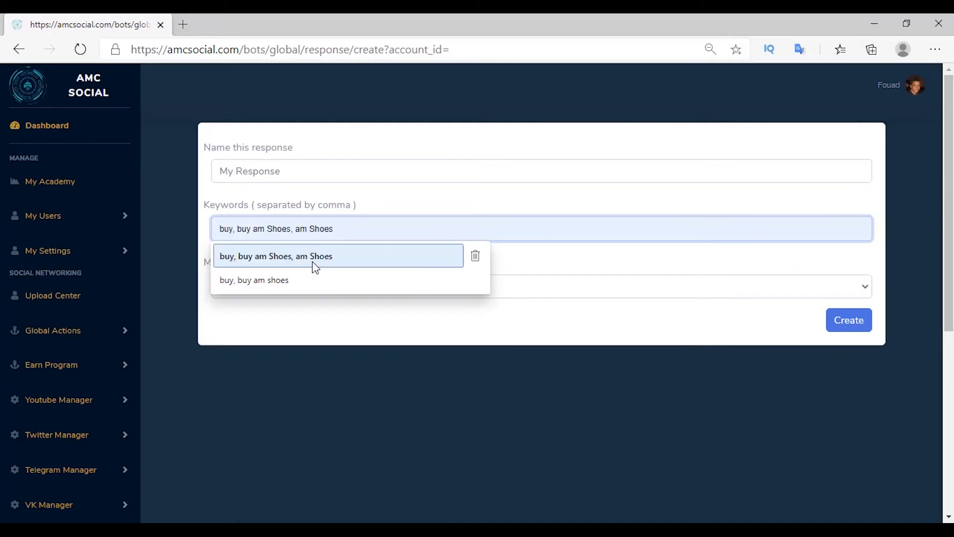
pyautogui.click(316, 263)
pyautogui.click(314, 291)
pyautogui.click(312, 308)
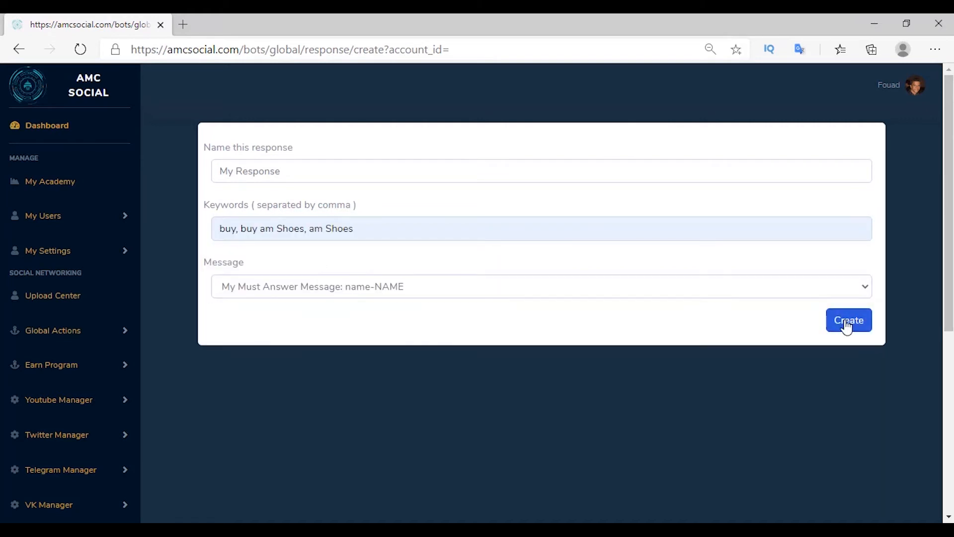
pyautogui.click(846, 322)
pyautogui.hotkey('alt', 'Left')
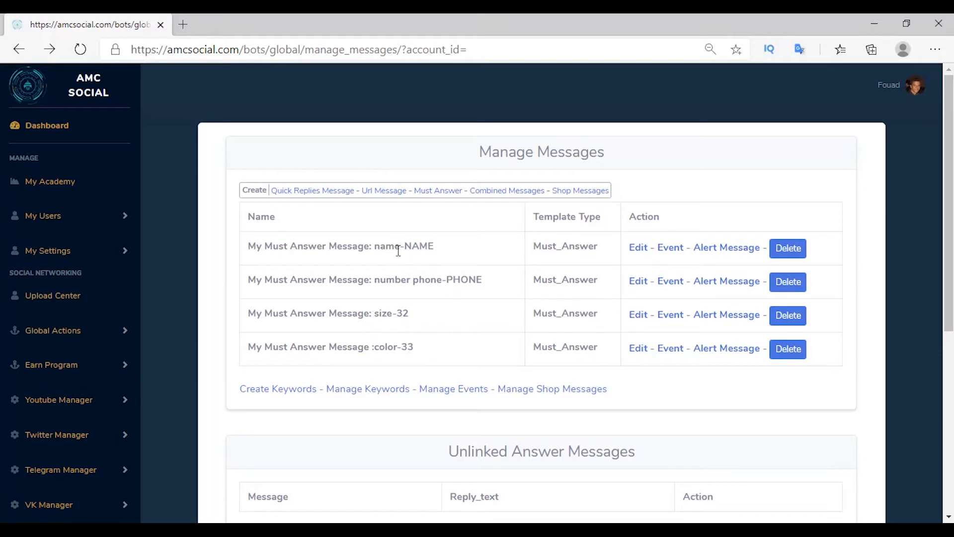
# Step: Set size-32 as the next question after the phone message, and color-33 after size
pyautogui.click(638, 249)
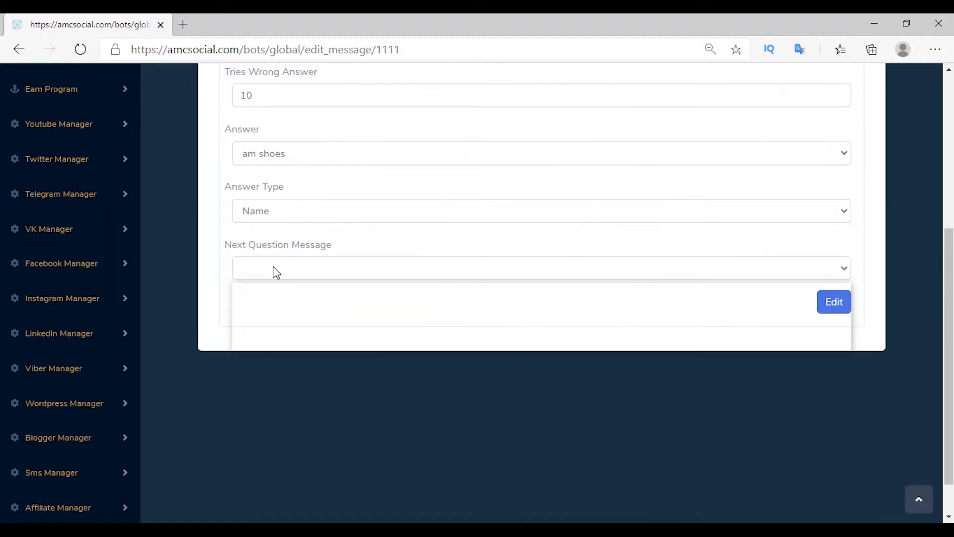
pyautogui.click(273, 269)
pyautogui.click(361, 303)
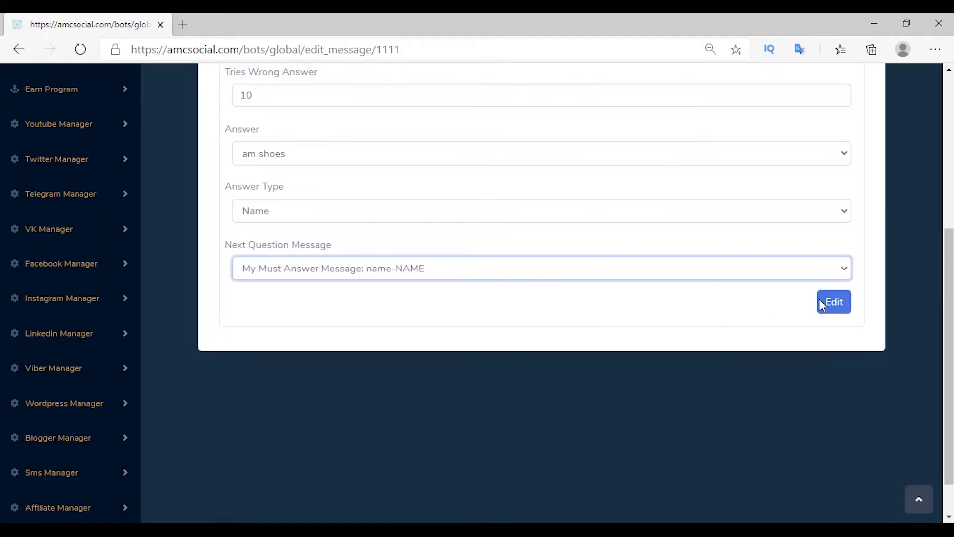
pyautogui.click(822, 304)
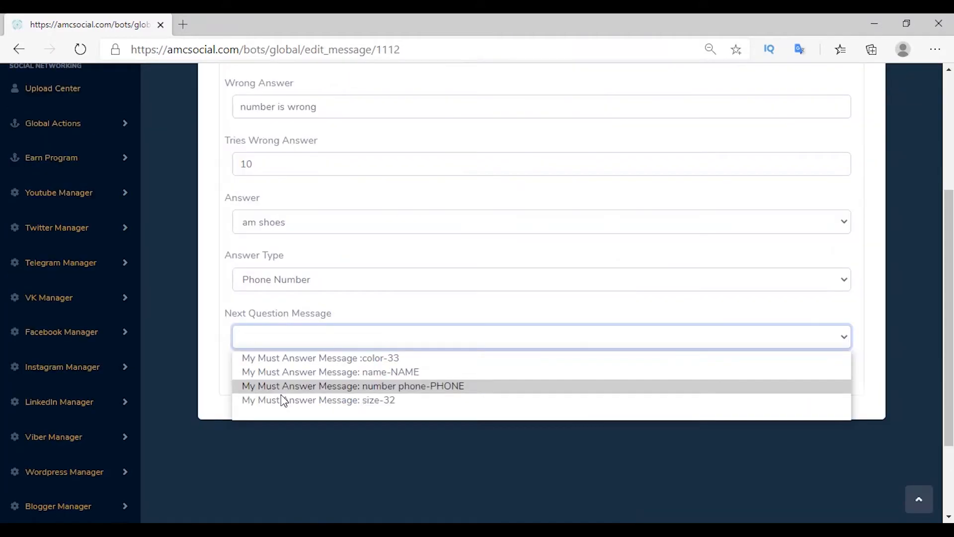
pyautogui.click(282, 399)
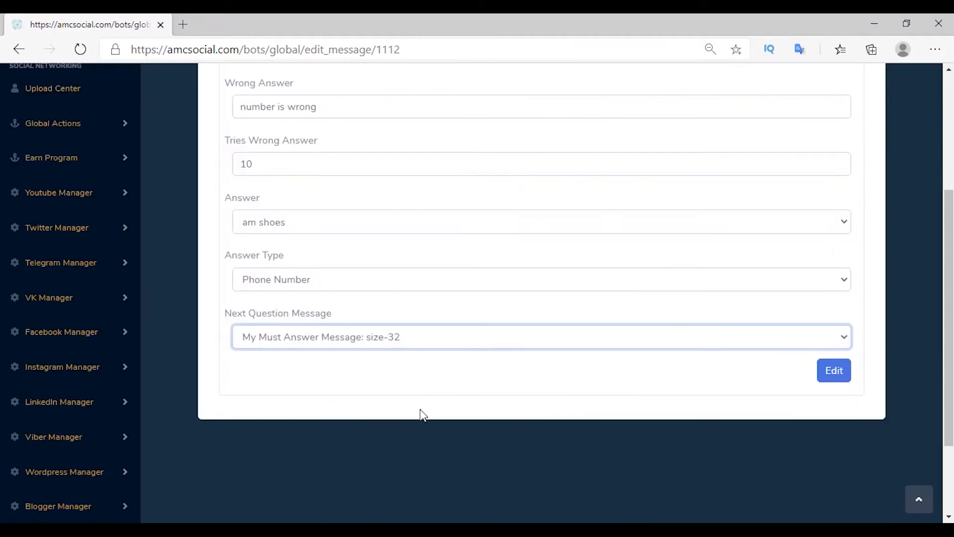
pyautogui.click(824, 375)
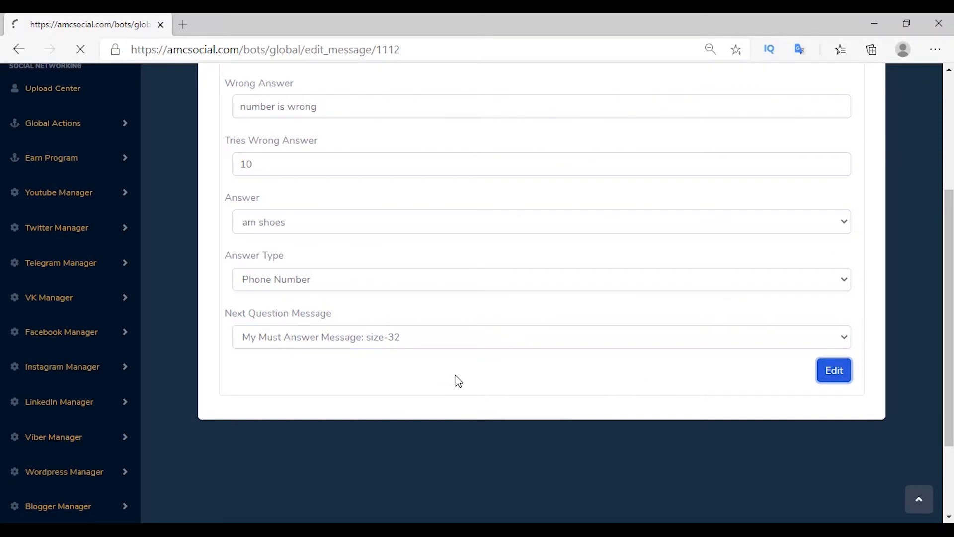
pyautogui.click(638, 315)
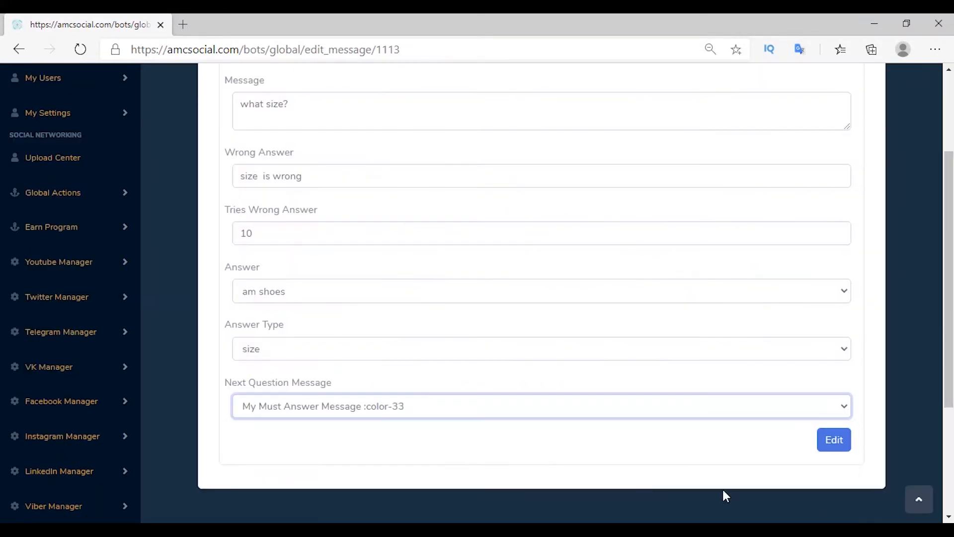
pyautogui.click(834, 440)
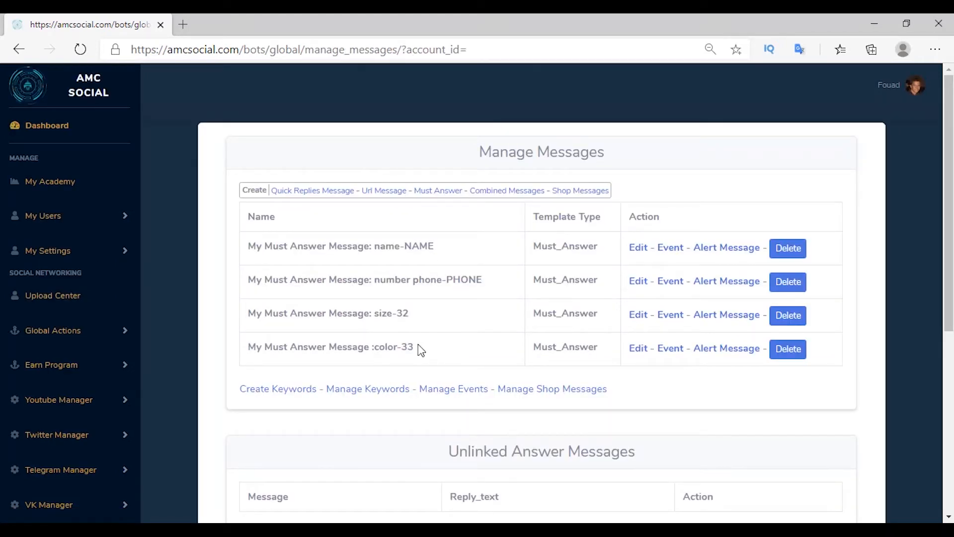
pyautogui.moveTo(375, 347); pyautogui.dragTo(411, 348)
pyautogui.click(431, 351)
# Step: Create the 'clients buy am shoes' event with its name and description
pyautogui.click(450, 390)
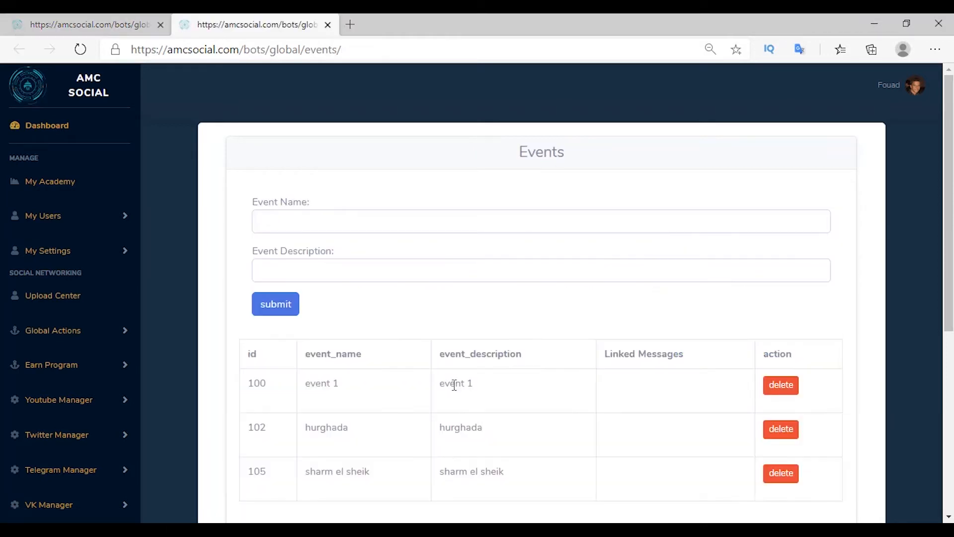
pyautogui.click(316, 229)
pyautogui.write('clients buy am shoes')
pyautogui.click(298, 275)
pyautogui.write('clients buy am shoes')
pyautogui.click(284, 312)
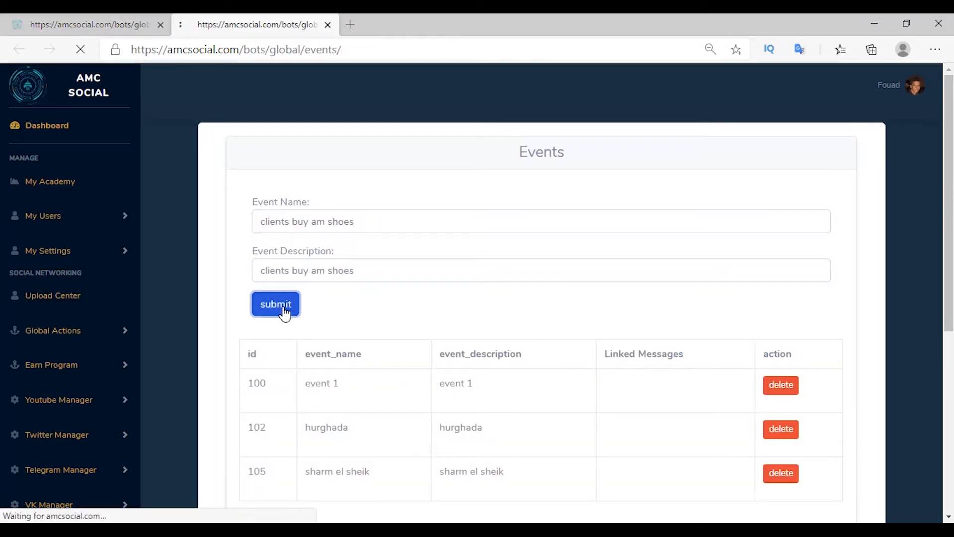
# Step: Link the clients buy am shoes event to color-33 and close the Events tab
pyautogui.click(672, 352)
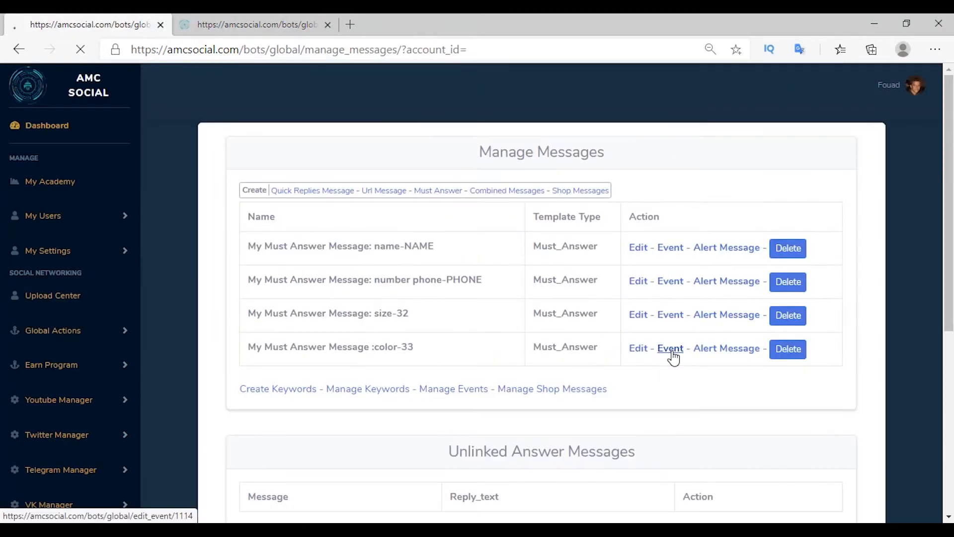
pyautogui.click(298, 209)
pyautogui.click(301, 242)
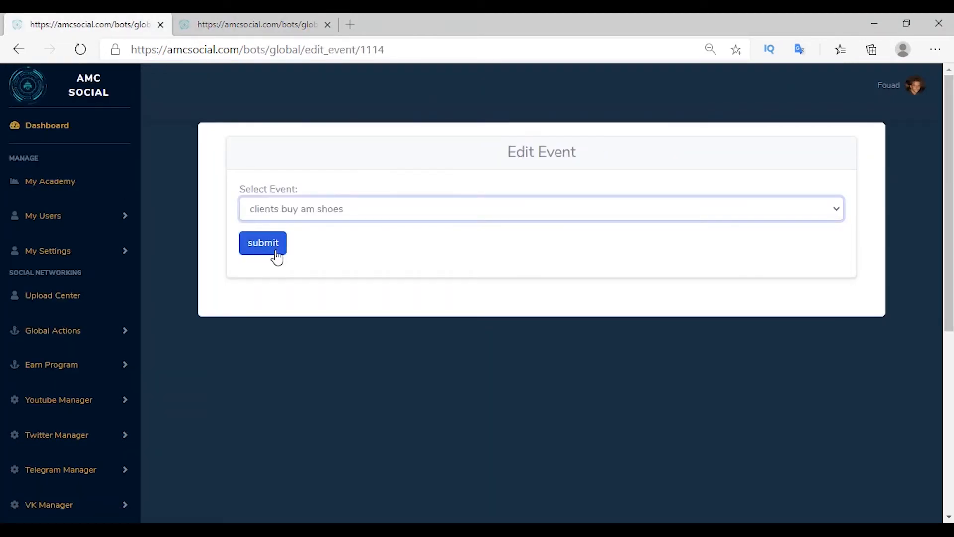
pyautogui.click(277, 258)
pyautogui.click(321, 32)
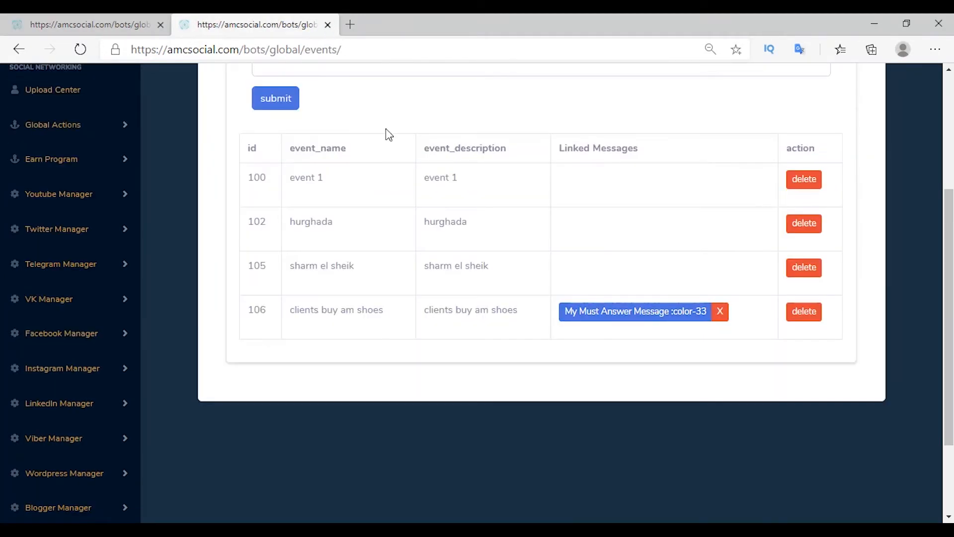
pyautogui.hotkey('ctrl', 'w')
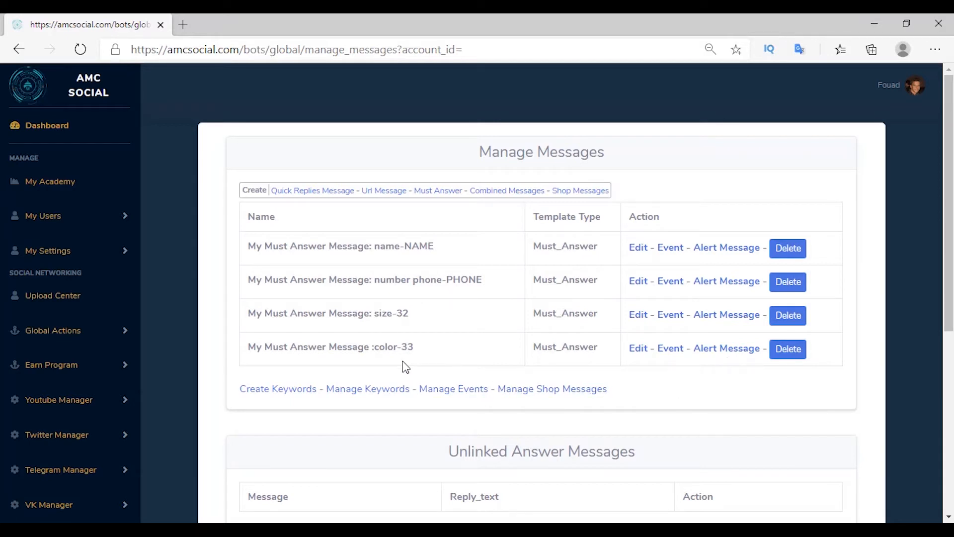
# Step: Replace color-33's old messenger modifier with a new facebook modifier containing the subscriber
pyautogui.click(719, 351)
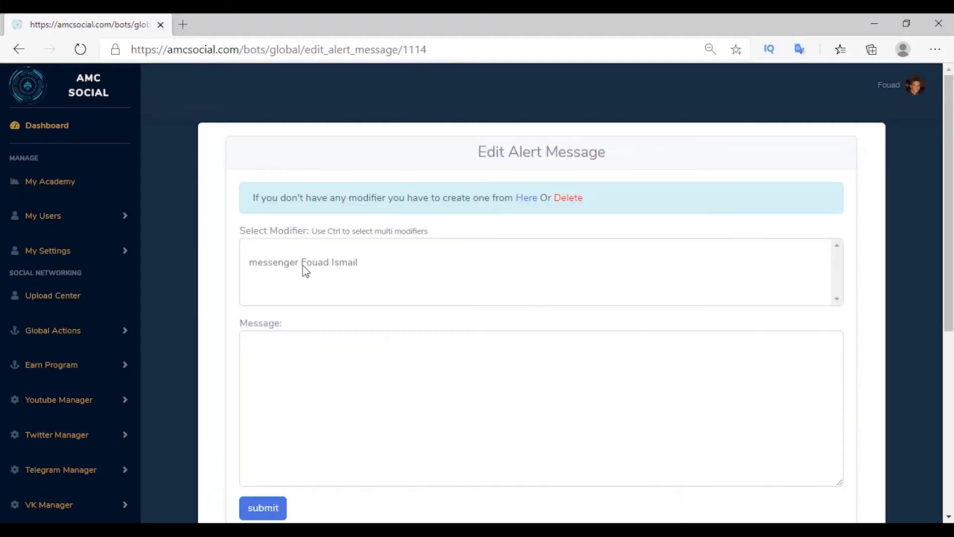
pyautogui.click(305, 268)
pyautogui.click(568, 198)
pyautogui.click(743, 193)
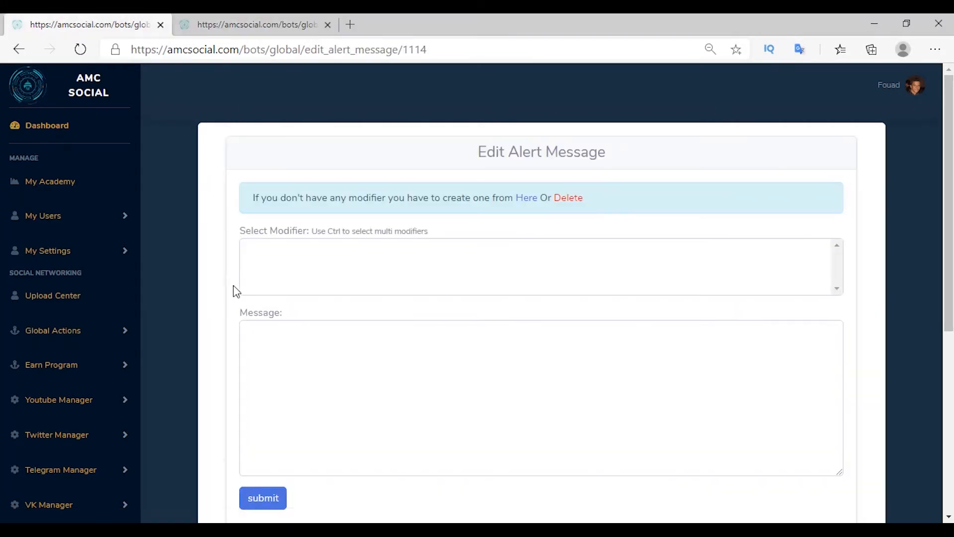
pyautogui.click(530, 212)
pyautogui.click(273, 208)
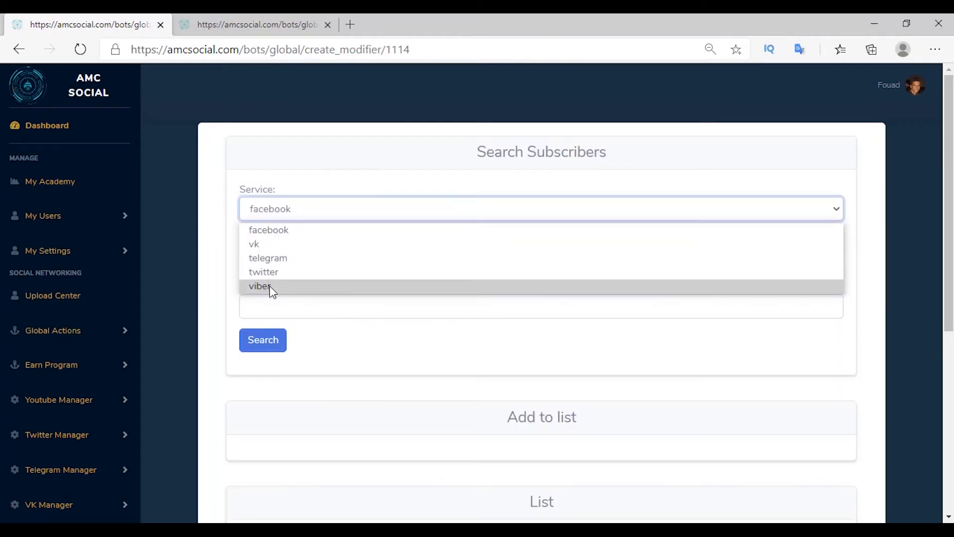
pyautogui.click(277, 234)
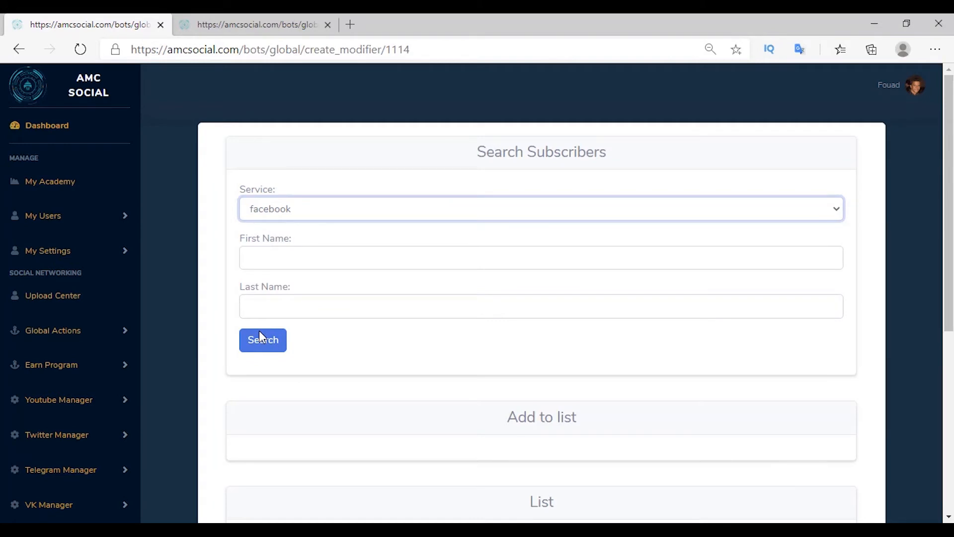
pyautogui.click(261, 340)
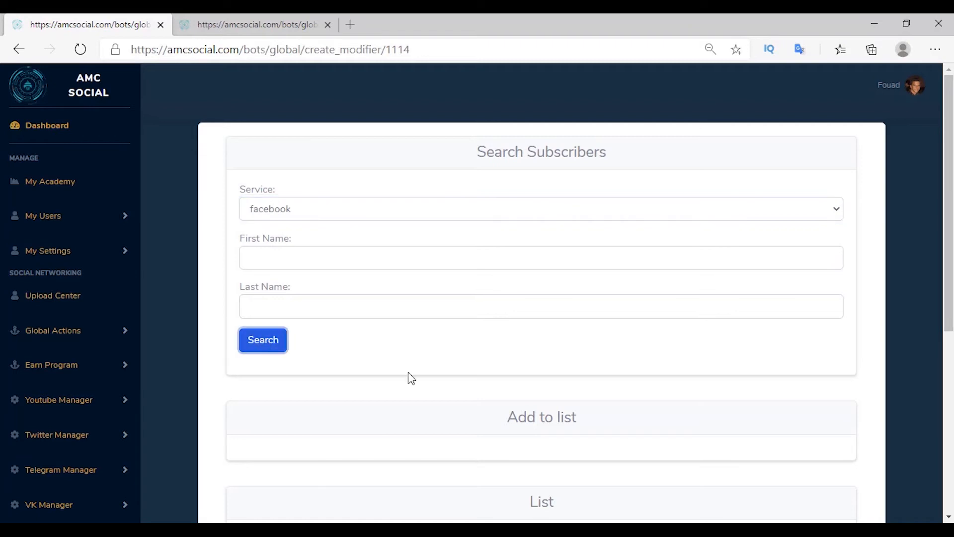
pyautogui.scroll(-5, 275, 303)
pyautogui.click(274, 302)
pyautogui.scroll(-8, 275, 303)
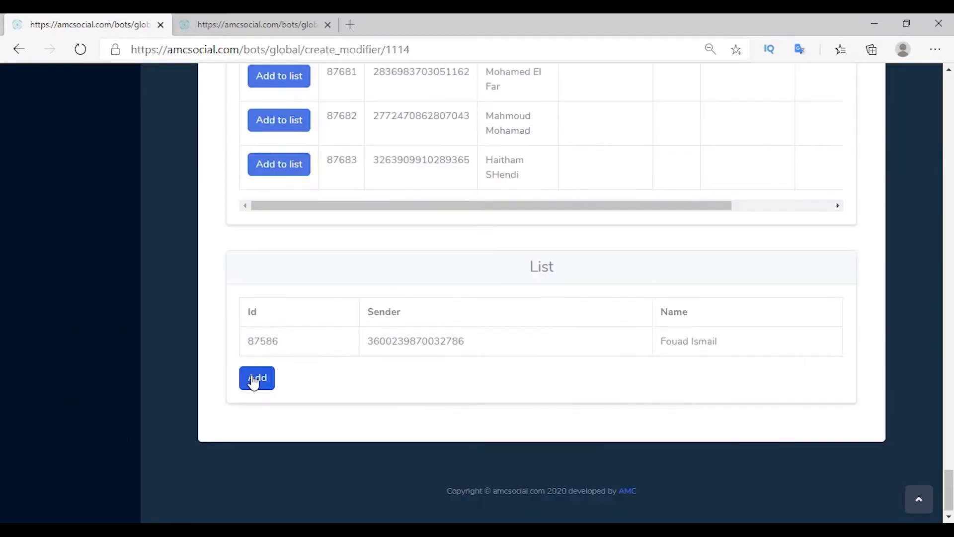
pyautogui.click(256, 381)
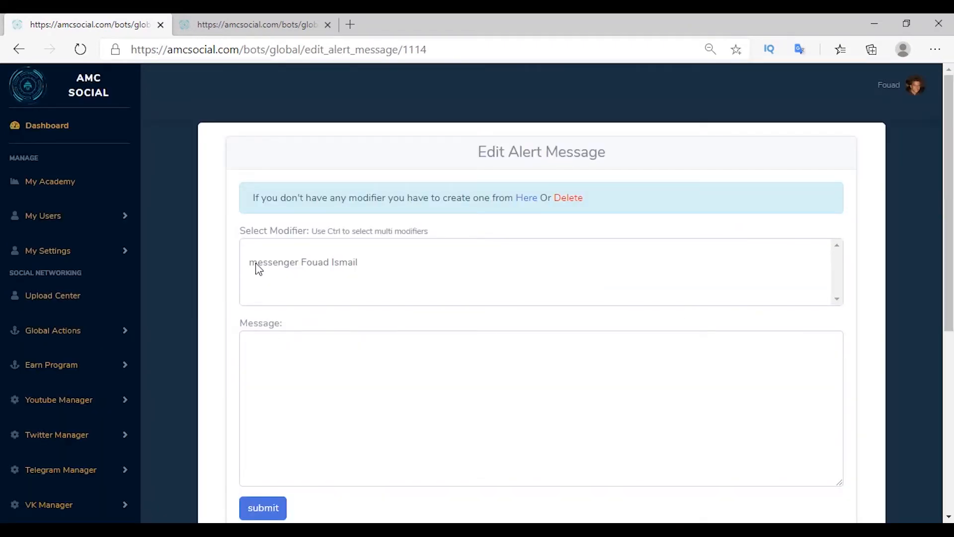
# Step: Select only the new messenger modifier and submit the alert message 'new order'
pyautogui.click(251, 265)
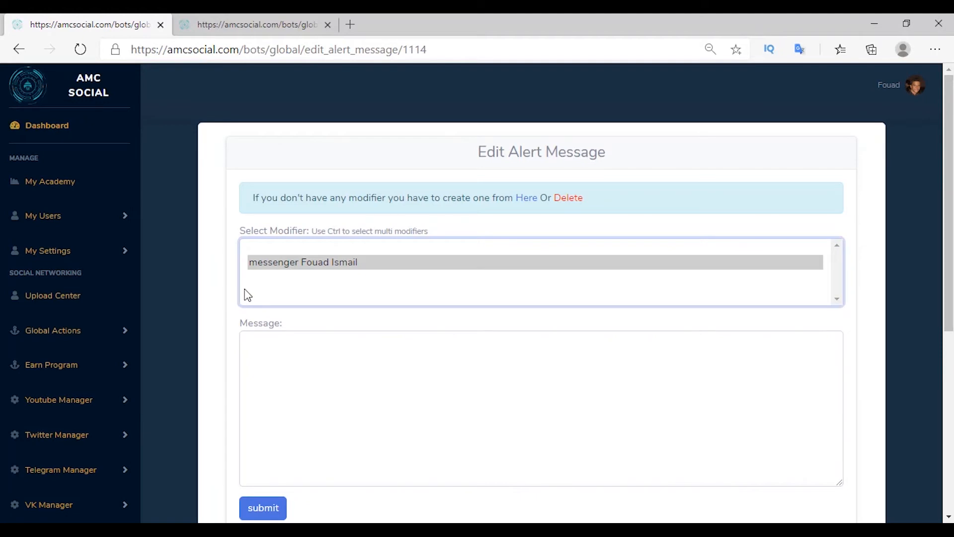
pyautogui.keyDown('ctrl'); pyautogui.click(273, 248); pyautogui.keyUp('ctrl')
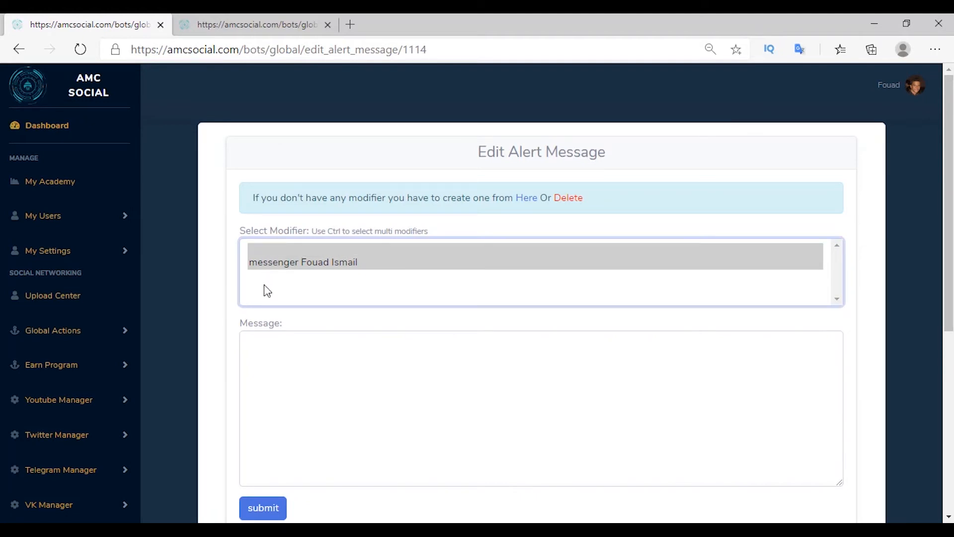
pyautogui.click(231, 273)
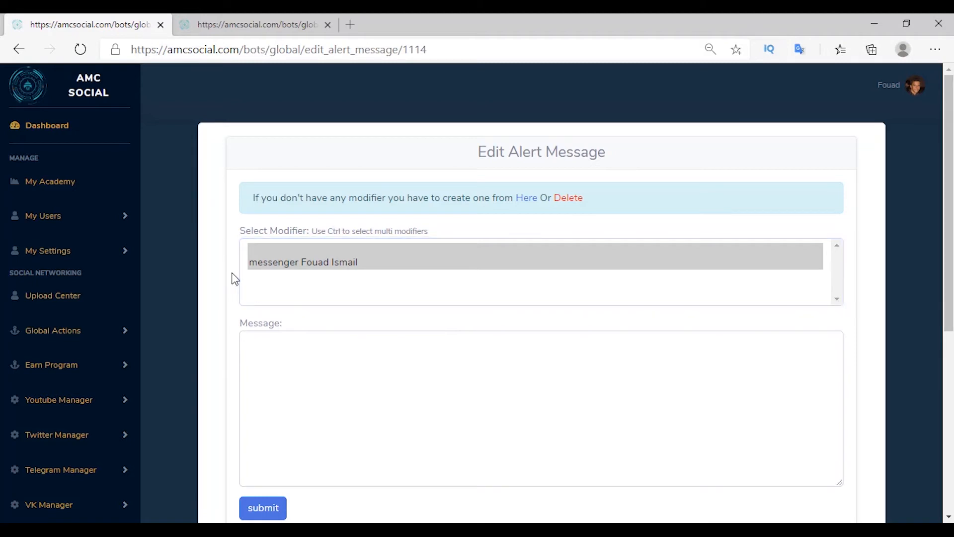
pyautogui.click(266, 267)
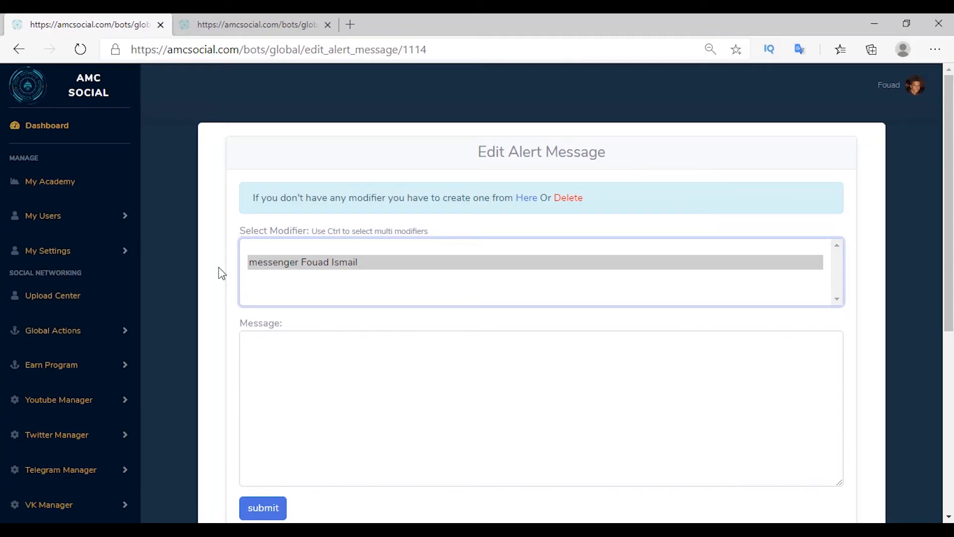
pyautogui.scroll(-3, 222, 273)
pyautogui.click(264, 224)
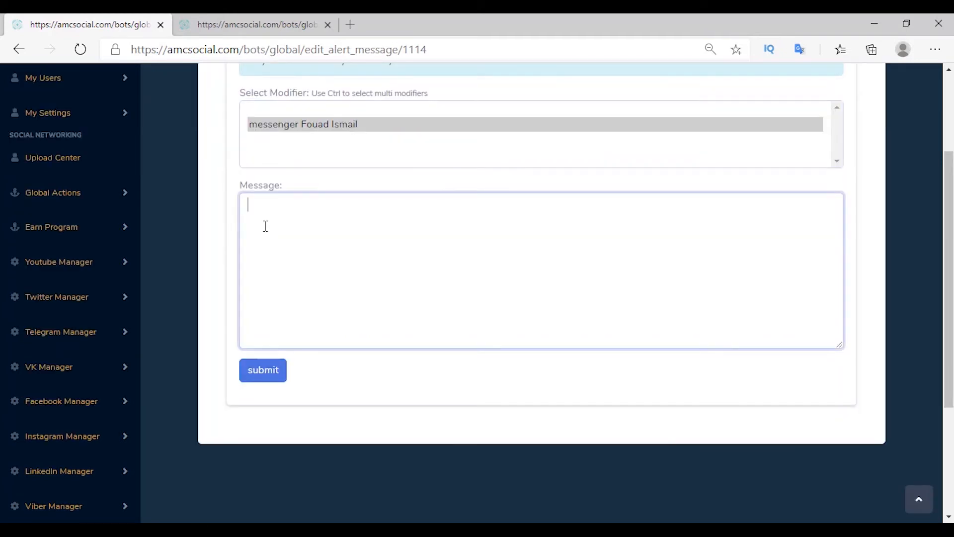
pyautogui.write('new order')
pyautogui.click(266, 381)
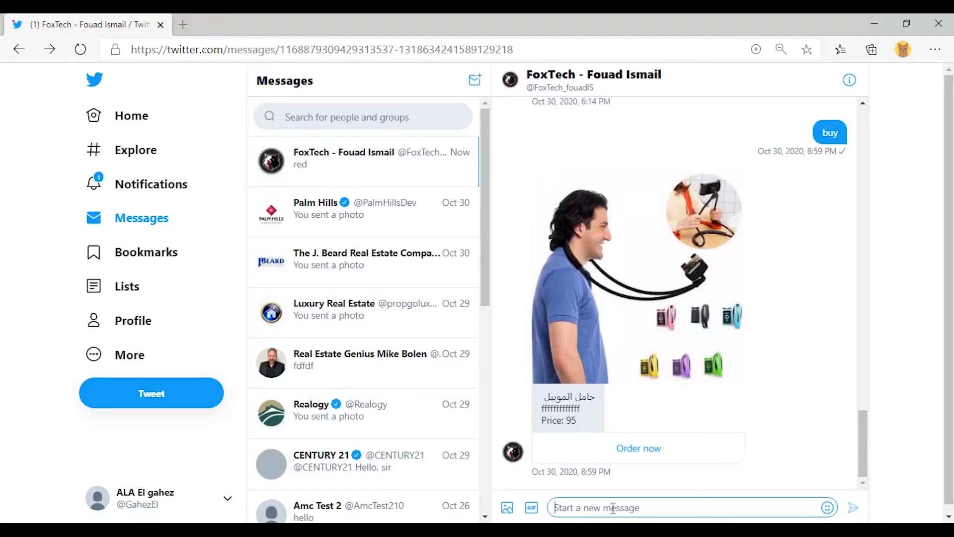
# Step: Send 'buy' to the bot, then reply with the customer's name and a phone number, correcting an invalid one
pyautogui.click(614, 507)
pyautogui.write('buy')
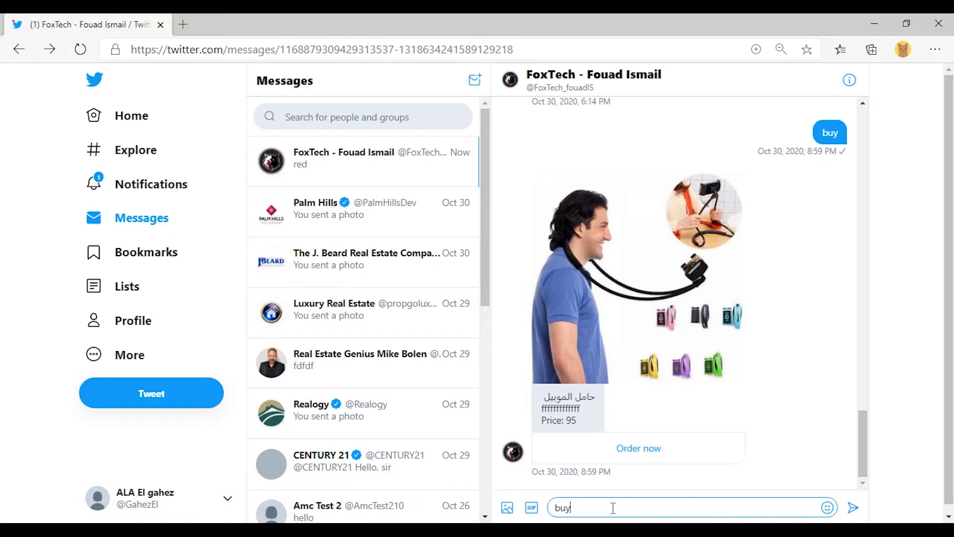
pyautogui.press('Return')
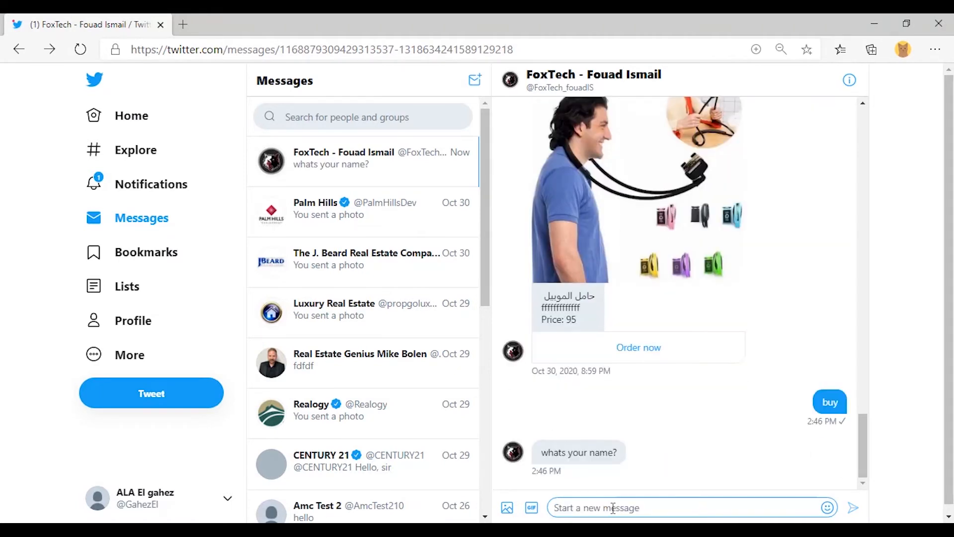
pyautogui.press('Return')
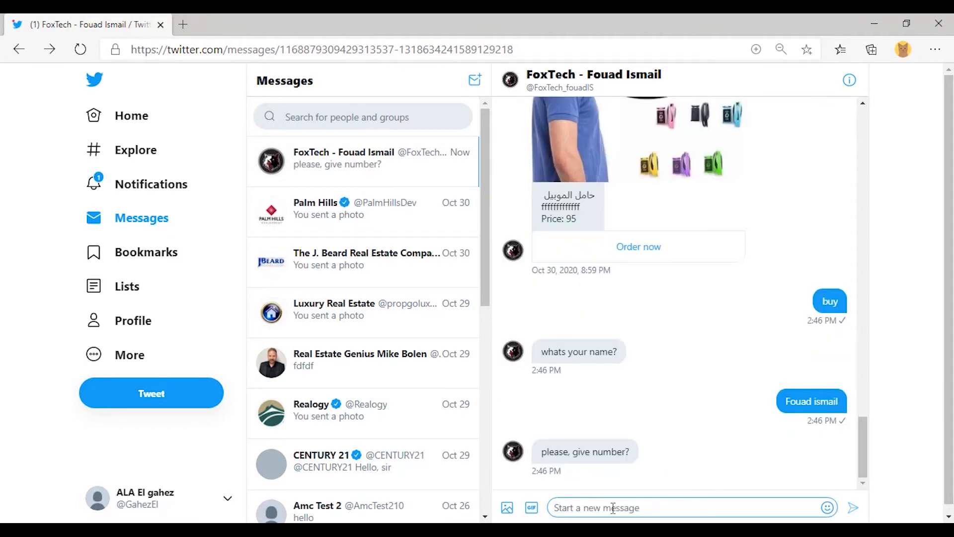
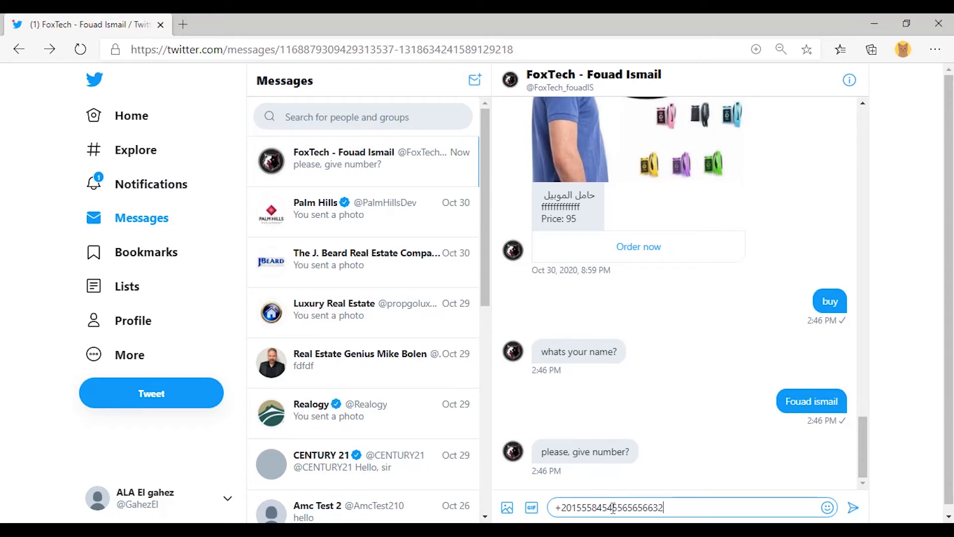
pyautogui.press('Return')
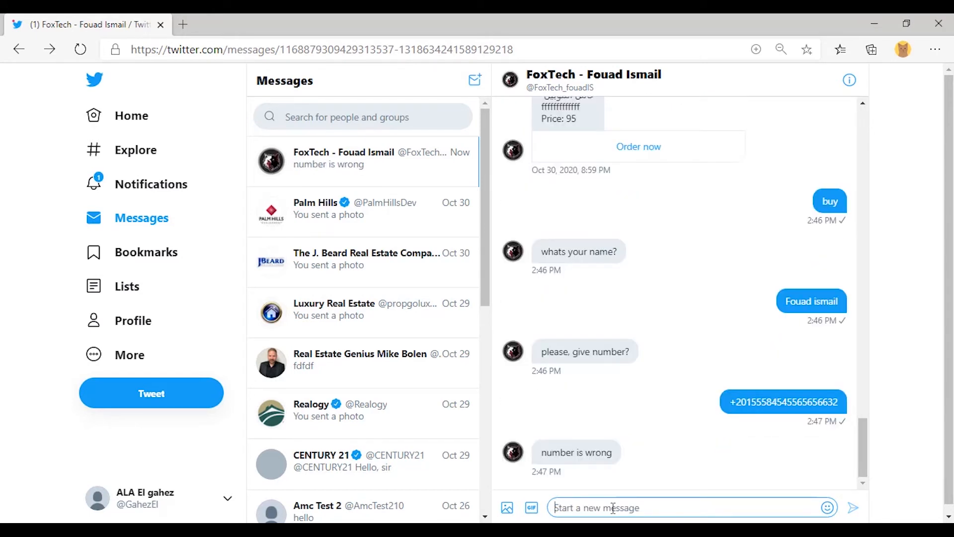
pyautogui.press('Return')
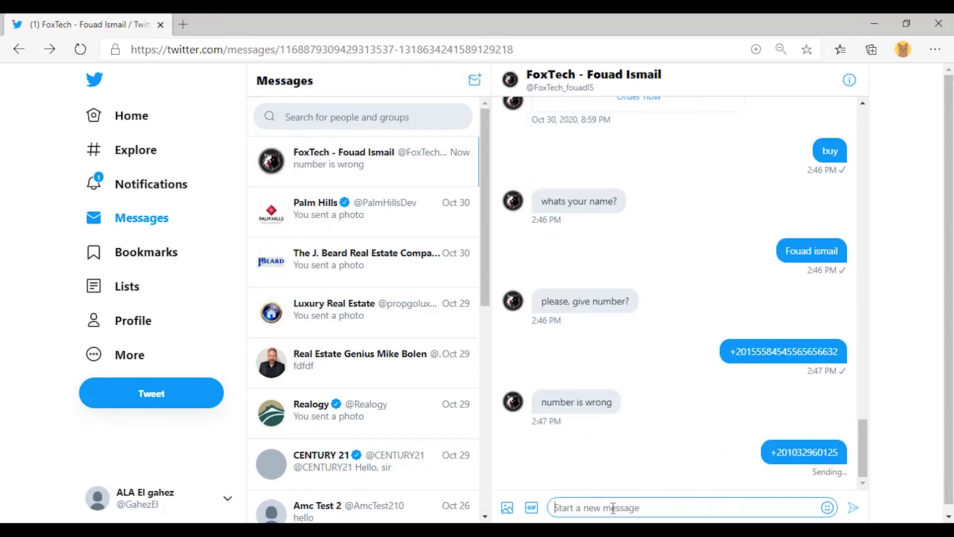
# Step: Answer the size question with 46 then 45, and the colour with 'i need red' then 'red'
pyautogui.write('46')
pyautogui.press('Return')
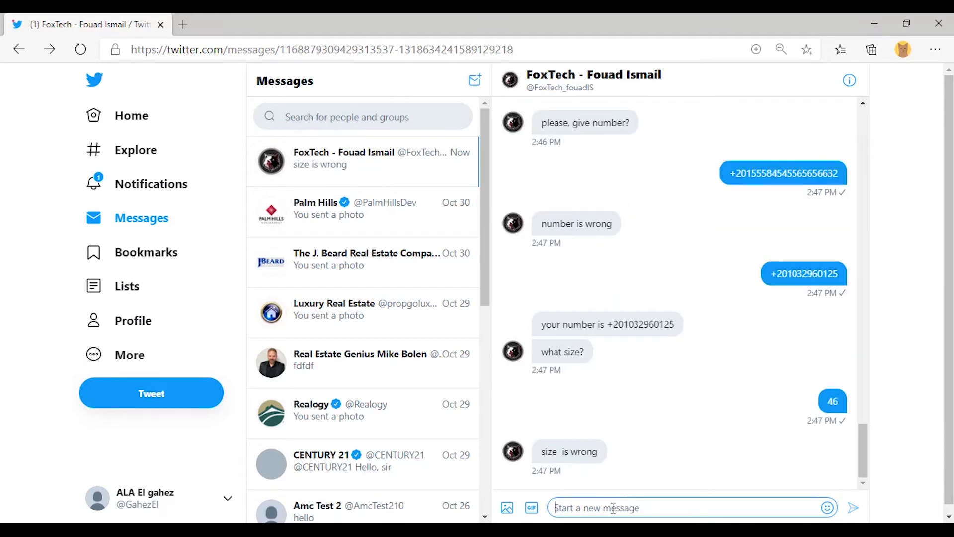
pyautogui.write('45')
pyautogui.press('Return')
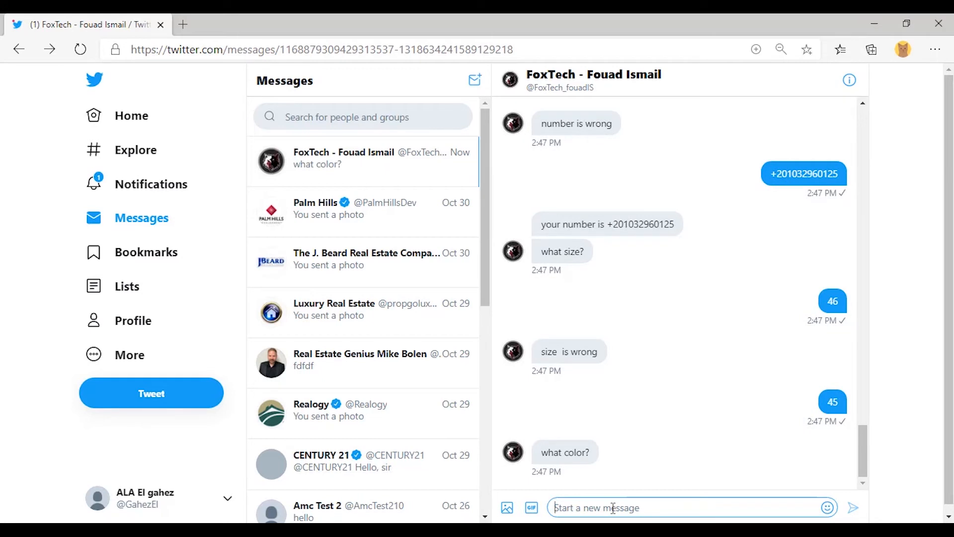
pyautogui.write('i ne')
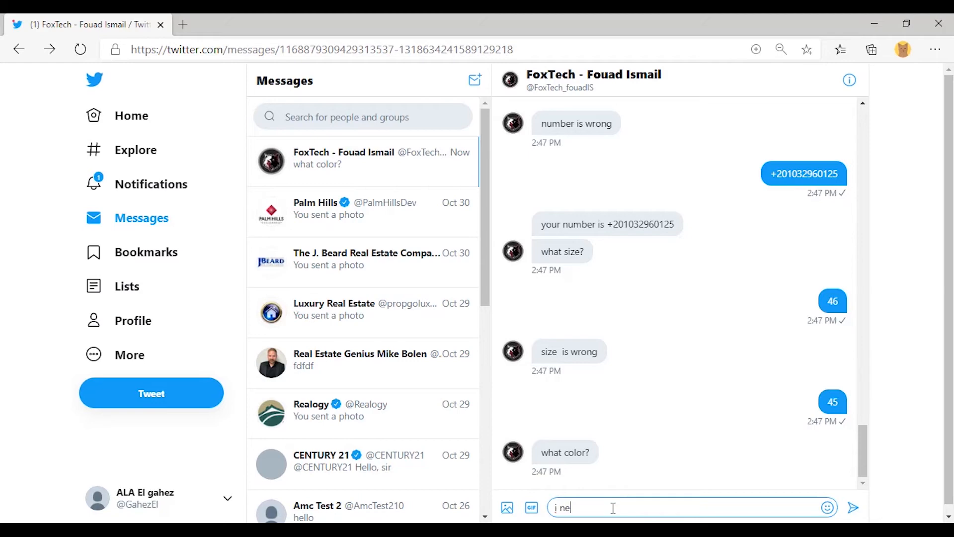
pyautogui.write('ed red')
pyautogui.press('Return')
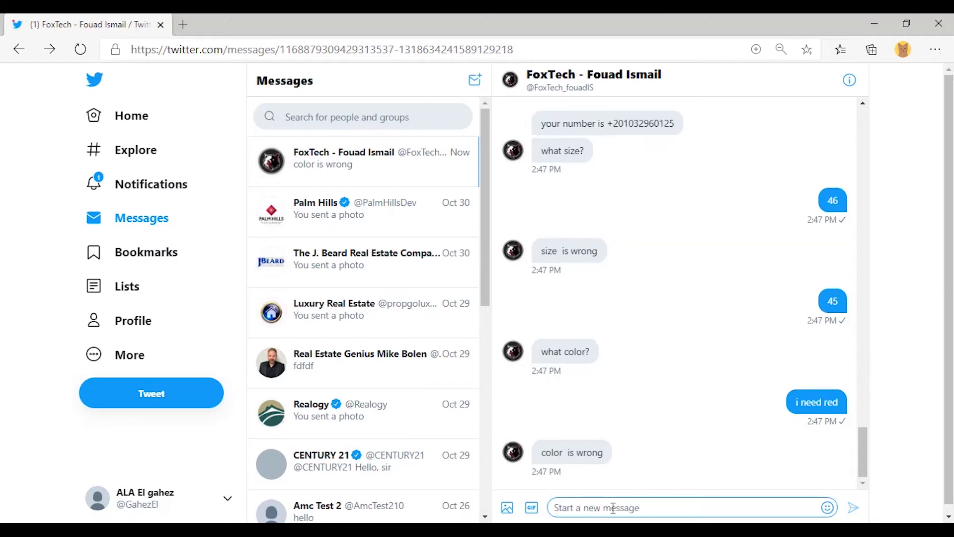
pyautogui.write('red')
pyautogui.press('Return')
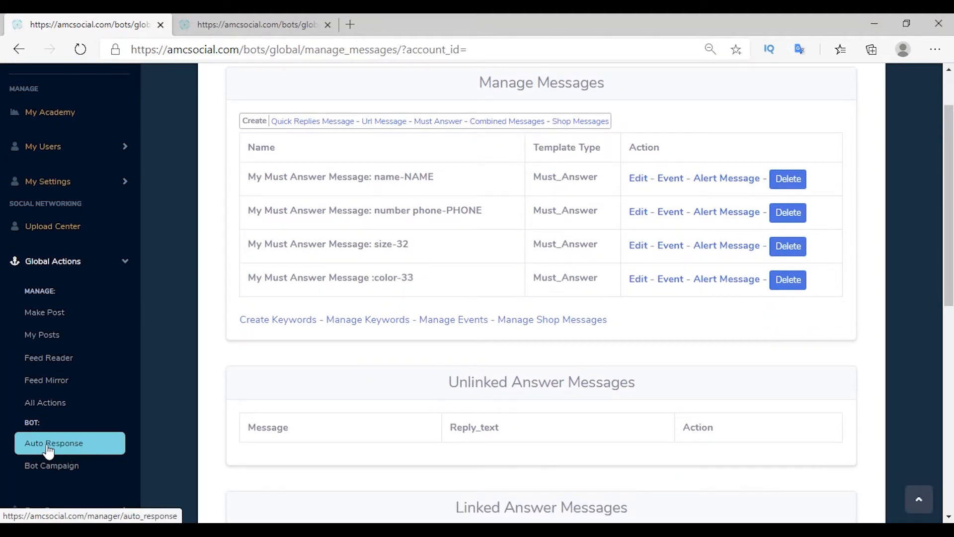
# Step: Open Auto Response and show the am shoes answers table with the Twitter order's details
pyautogui.click(77, 444)
pyautogui.click(307, 298)
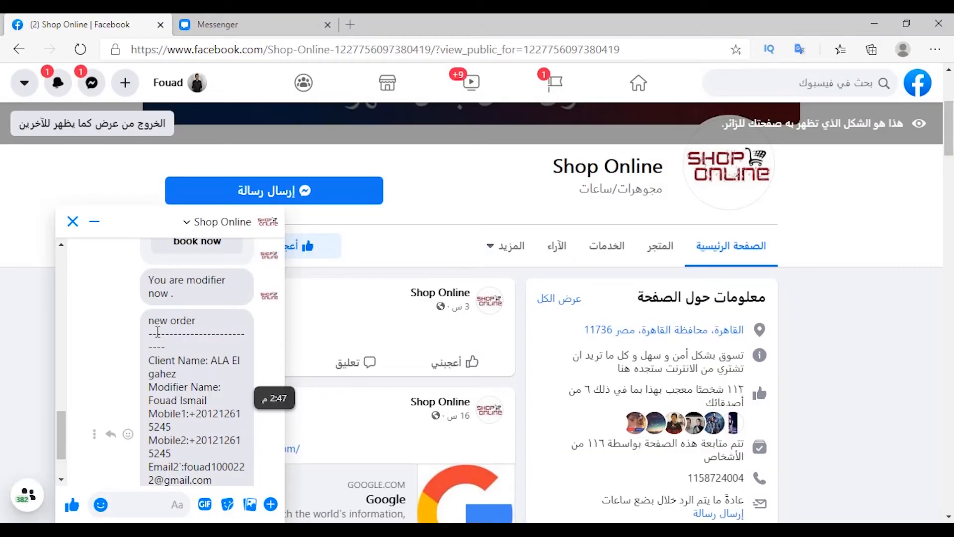
pyautogui.scroll(-2, 158, 331)
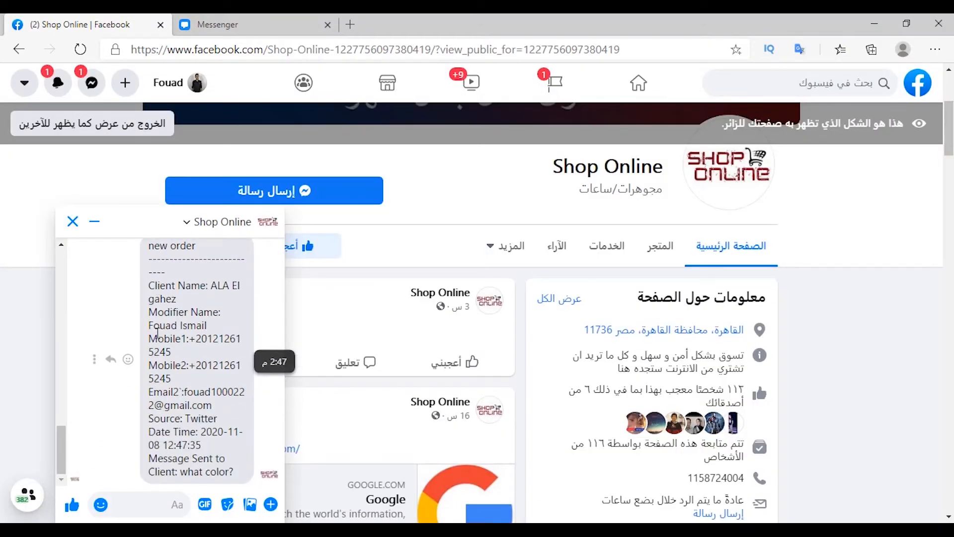
pyautogui.scroll(1, 147, 271)
pyautogui.scroll(-1, 148, 281)
pyautogui.scroll(2, 152, 298)
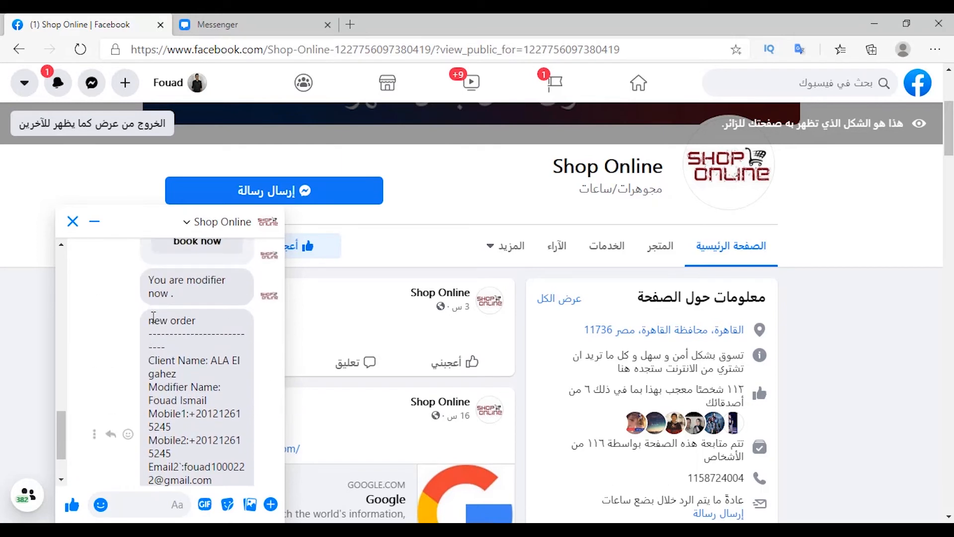
pyautogui.moveTo(149, 319); pyautogui.dragTo(223, 338)
pyautogui.click(183, 362)
pyautogui.scroll(-1, 184, 361)
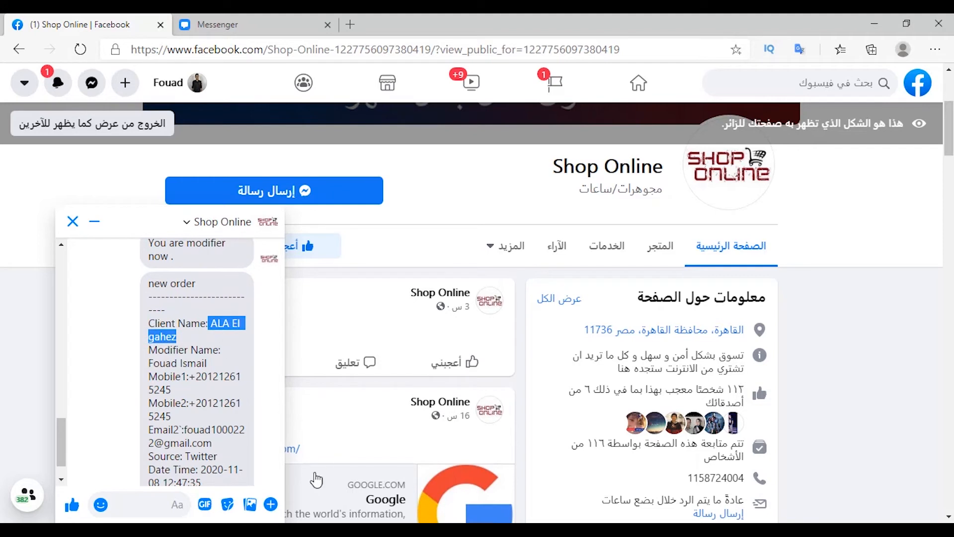
pyautogui.click(188, 347)
pyautogui.scroll(-1, 188, 377)
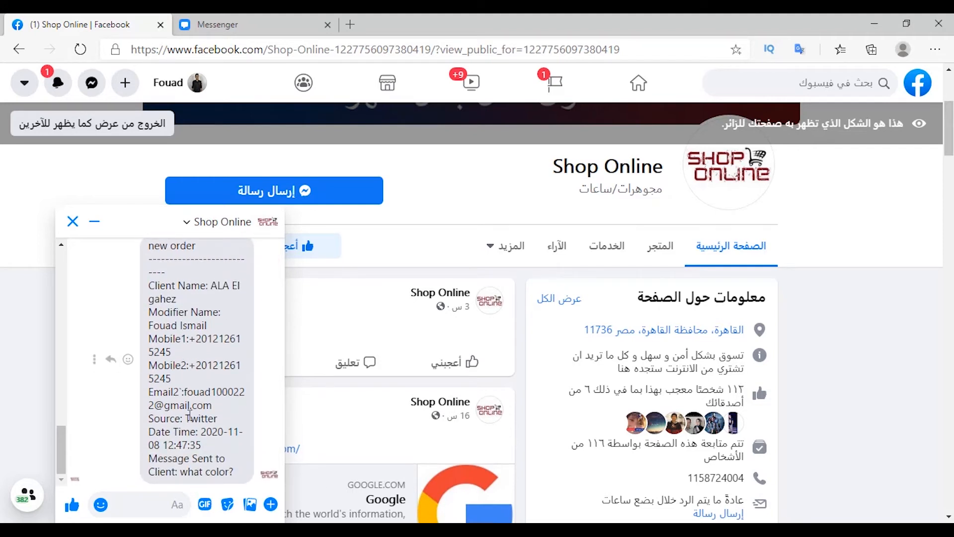
pyautogui.moveTo(190, 416); pyautogui.dragTo(203, 418)
# Step: Create My Combine Message 1 from three must-answer slots including size-32 and color-33
pyautogui.click(189, 419)
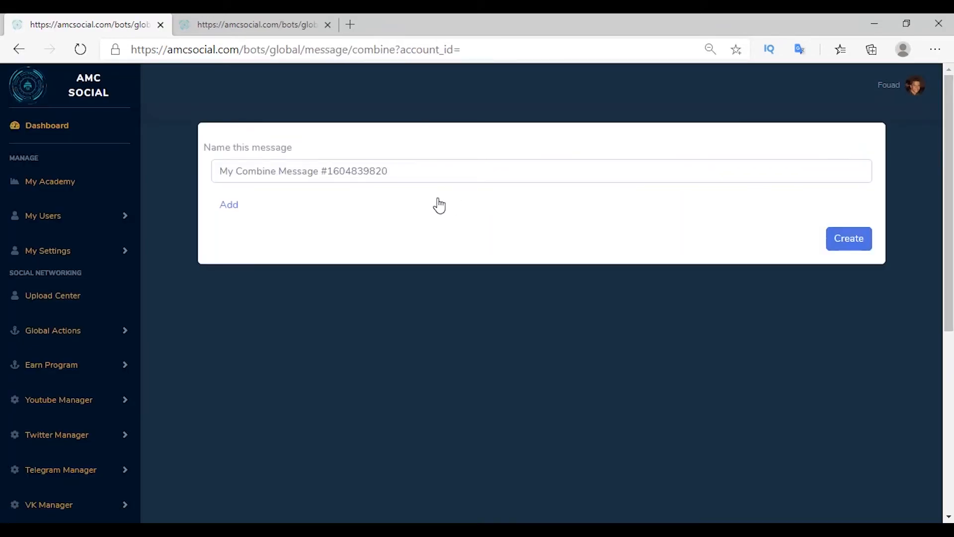
pyautogui.click(229, 206)
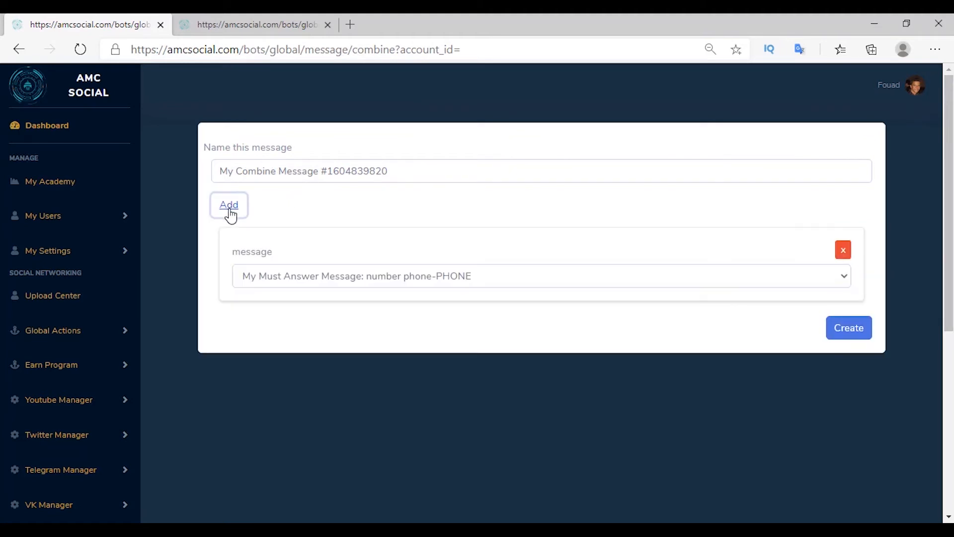
pyautogui.click(230, 208)
pyautogui.click(230, 209)
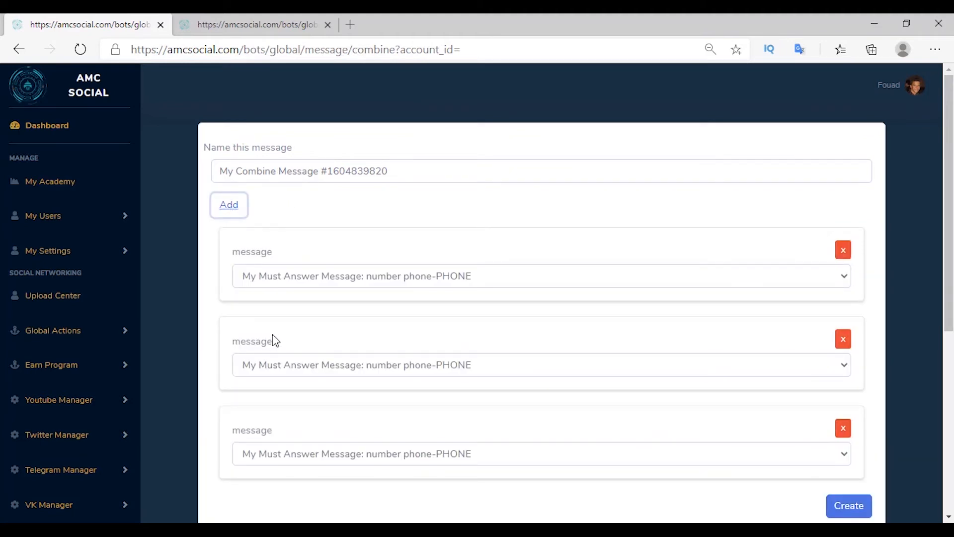
pyautogui.click(277, 279)
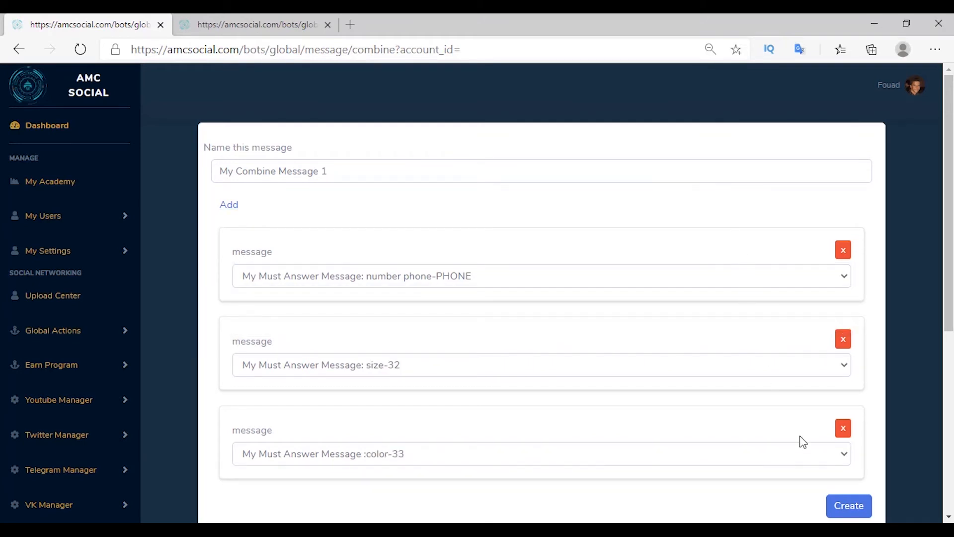
pyautogui.click(835, 507)
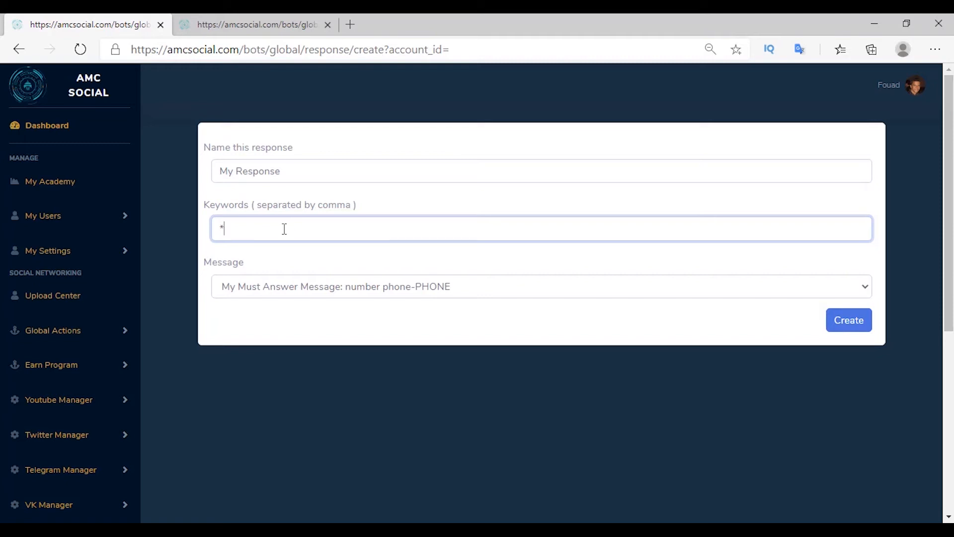
# Step: Add a catch-all '*' keyword response that replies with My Combine Message 1
pyautogui.click(276, 290)
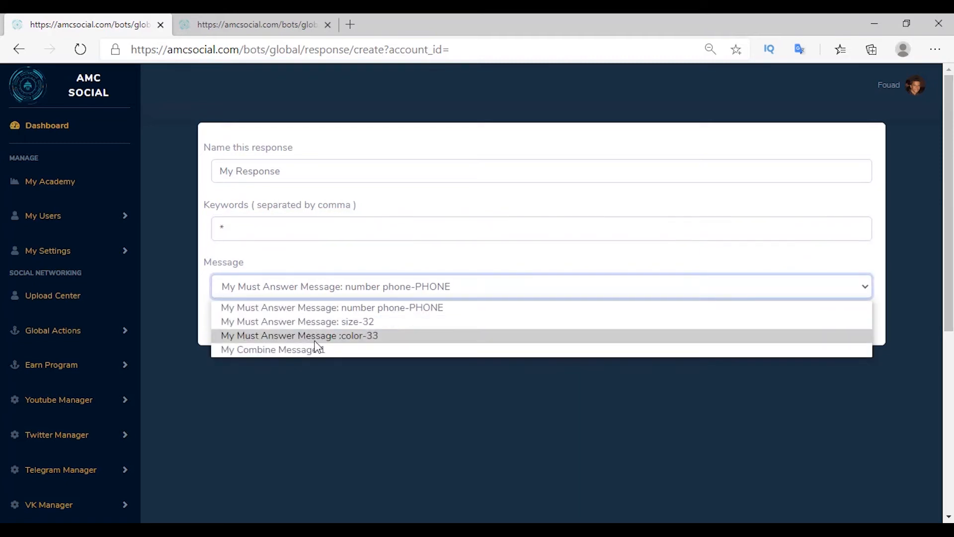
pyautogui.click(314, 350)
pyautogui.click(853, 324)
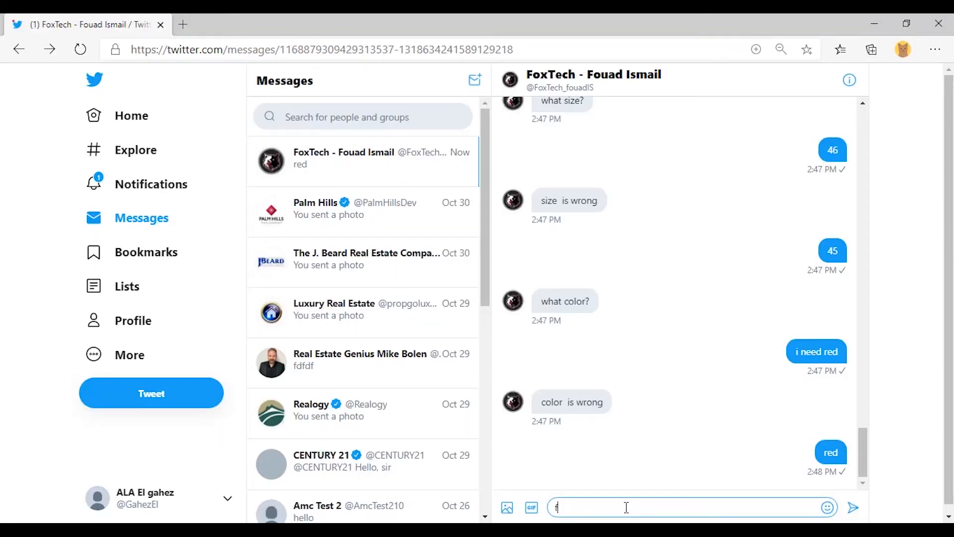
# Step: Send the random text 'fdfdfdsfdfs' to the bot in the Twitter DM
pyautogui.write('fdfdfdsfdfs')
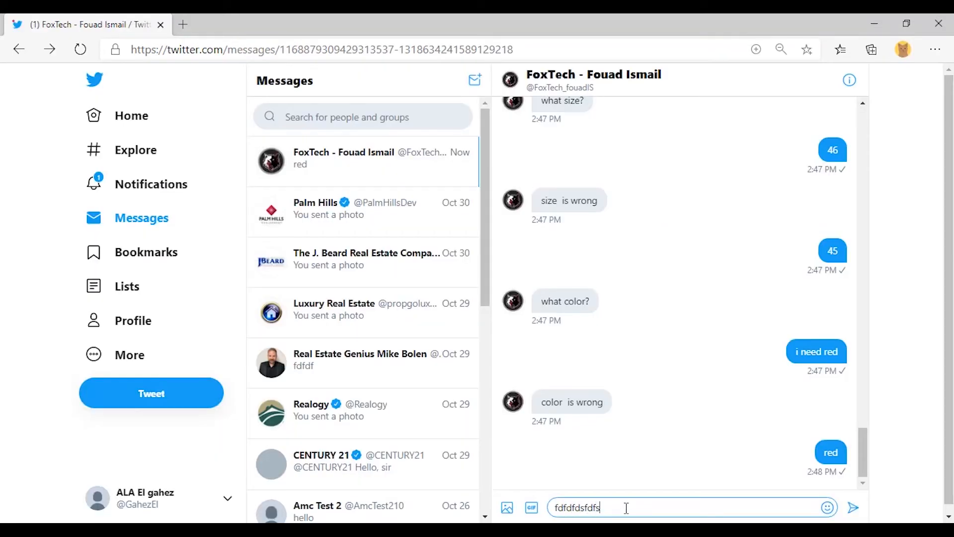
pyautogui.press('Return')
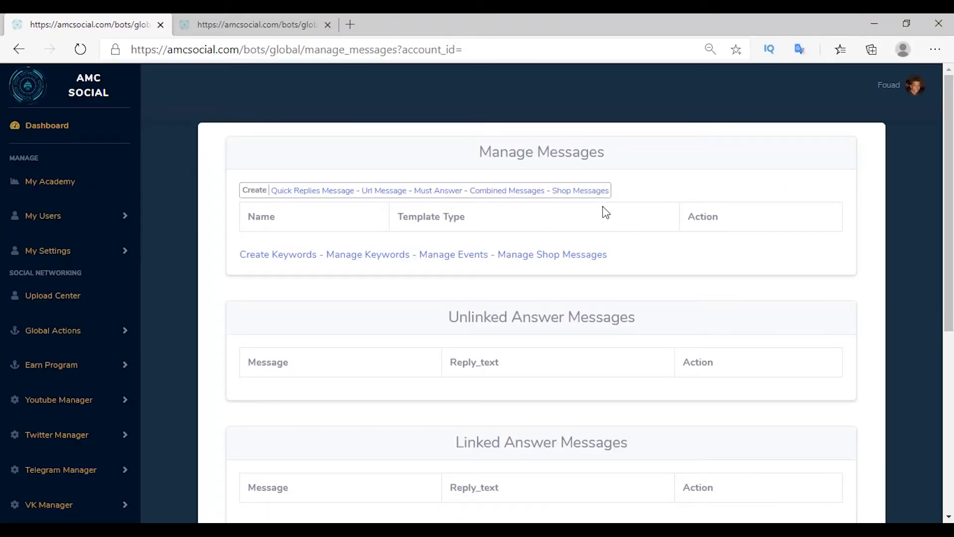
# Step: Create the shop message SHOP_Q13 containing product Q13
pyautogui.click(583, 194)
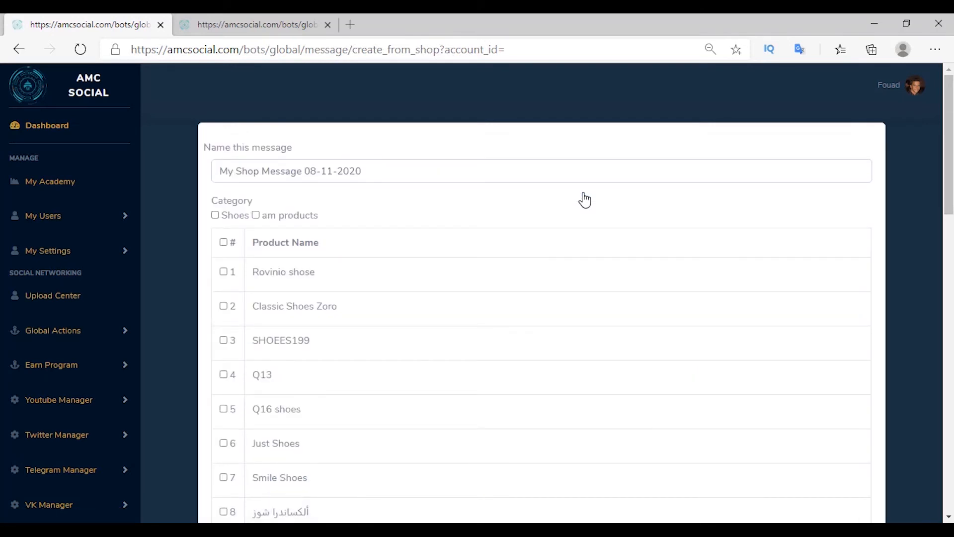
pyautogui.click(224, 374)
pyautogui.scroll(-15, 387, 384)
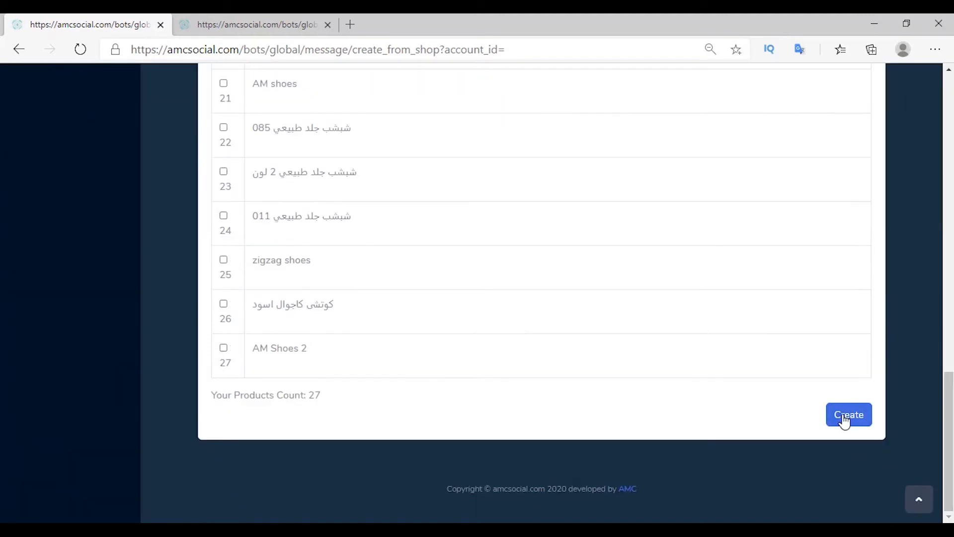
pyautogui.click(843, 420)
pyautogui.moveTo(248, 245); pyautogui.dragTo(313, 266)
# Step: Add a 'q13' keyword response that replies with SHOP_Q13
pyautogui.click(276, 293)
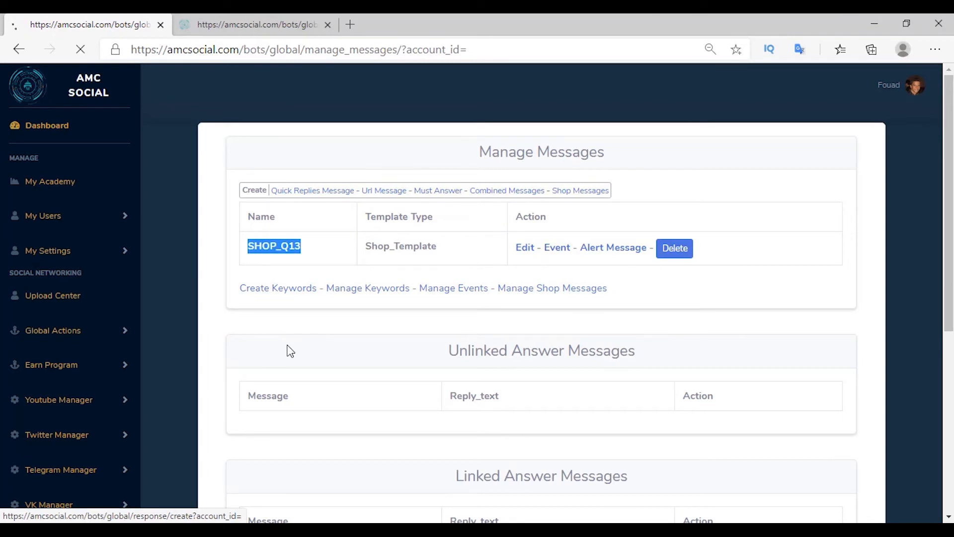
pyautogui.click(424, 230)
pyautogui.write('q13')
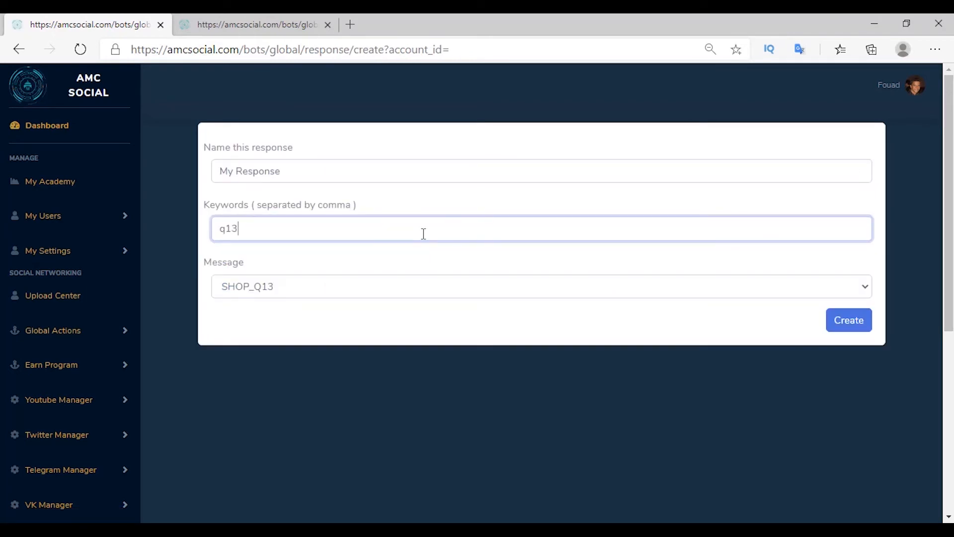
pyautogui.click(514, 288)
pyautogui.click(506, 307)
pyautogui.click(851, 324)
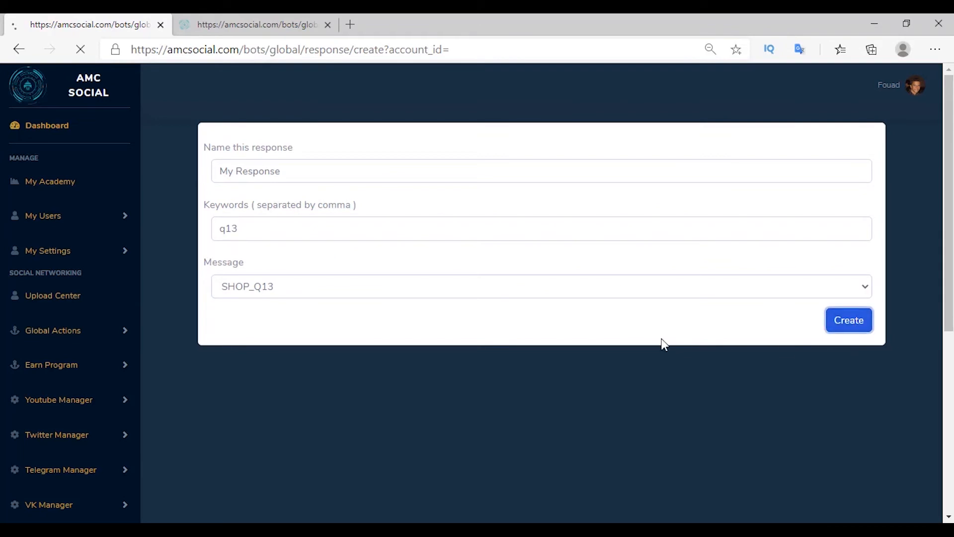
pyautogui.click(417, 532)
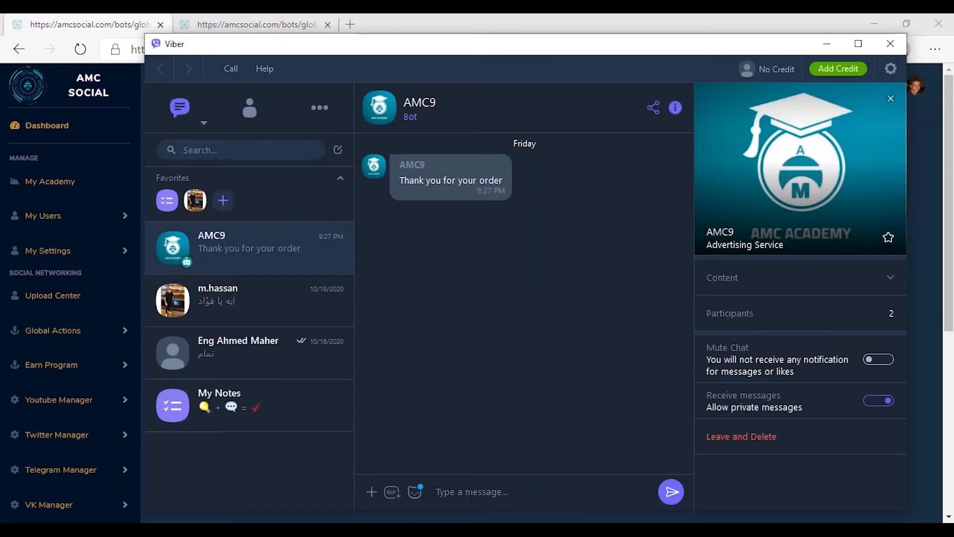
# Step: Send q13 to the AMC9 Viber bot and open the returned Q13 card's shop page (245)
pyautogui.write('q13')
pyautogui.press('Return')
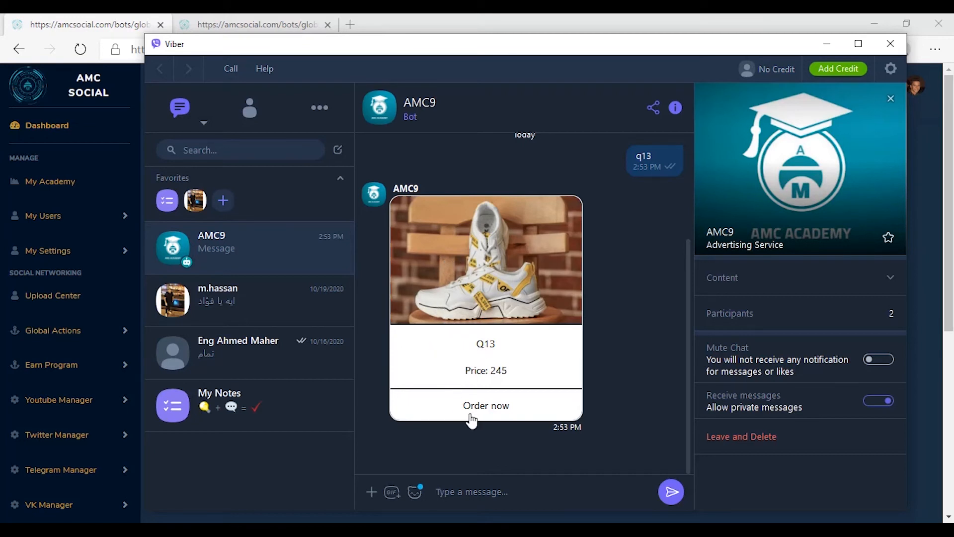
pyautogui.click(485, 409)
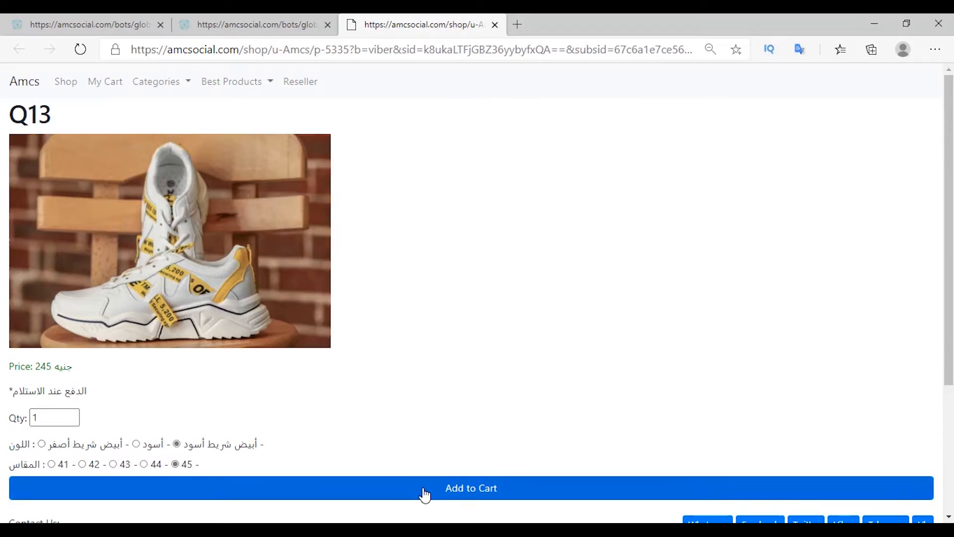
# Step: Add the size-45 Q13 shoe to the cart, go to checkout, and fill in the buyer's phone and name
pyautogui.click(472, 489)
pyautogui.click(923, 248)
pyautogui.click(46, 279)
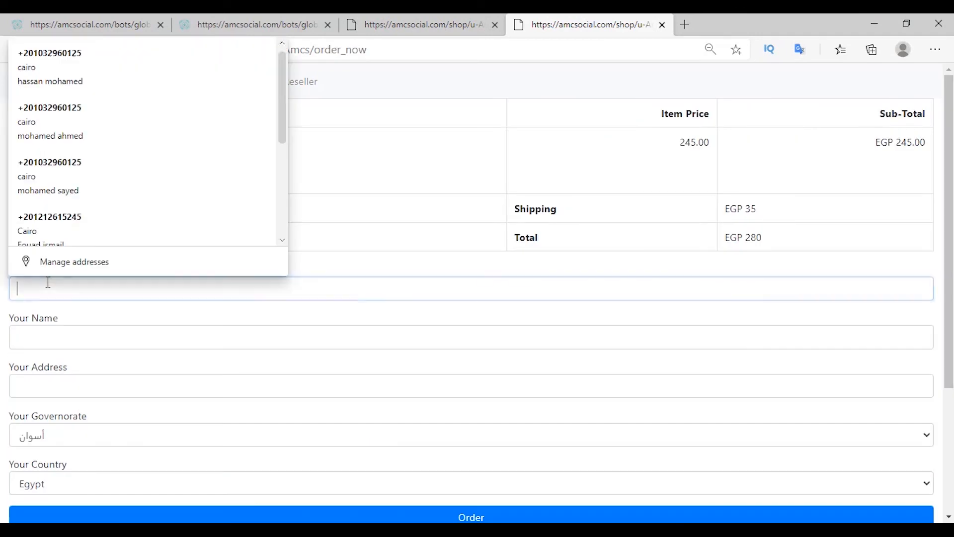
pyautogui.click(102, 342)
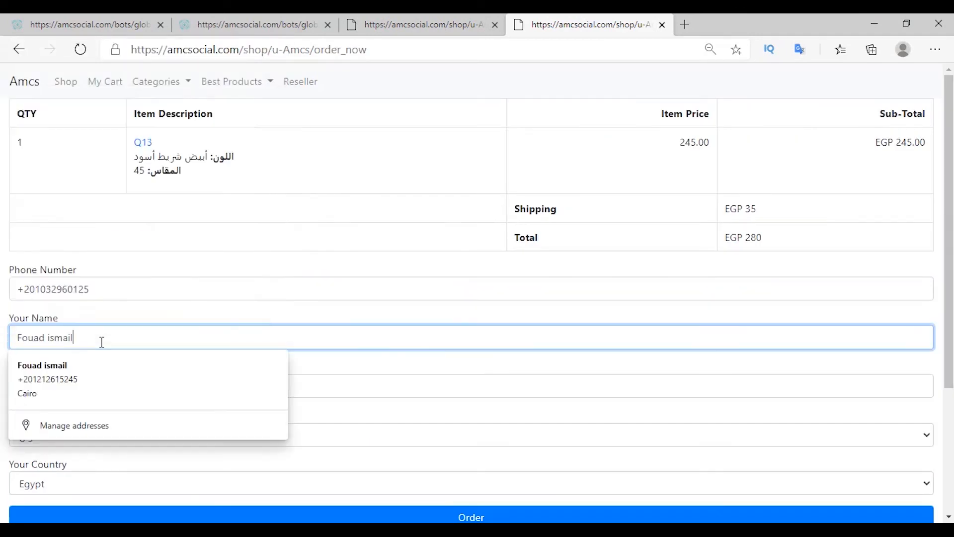
pyautogui.press('Tab')
# Step: Enter the buyer's address, choose القاهرة as governorate, and place the EGP 280 order
pyautogui.write('cario')
pyautogui.press('Tab')
pyautogui.click(348, 436)
pyautogui.click(380, 495)
pyautogui.scroll(-2, 382, 497)
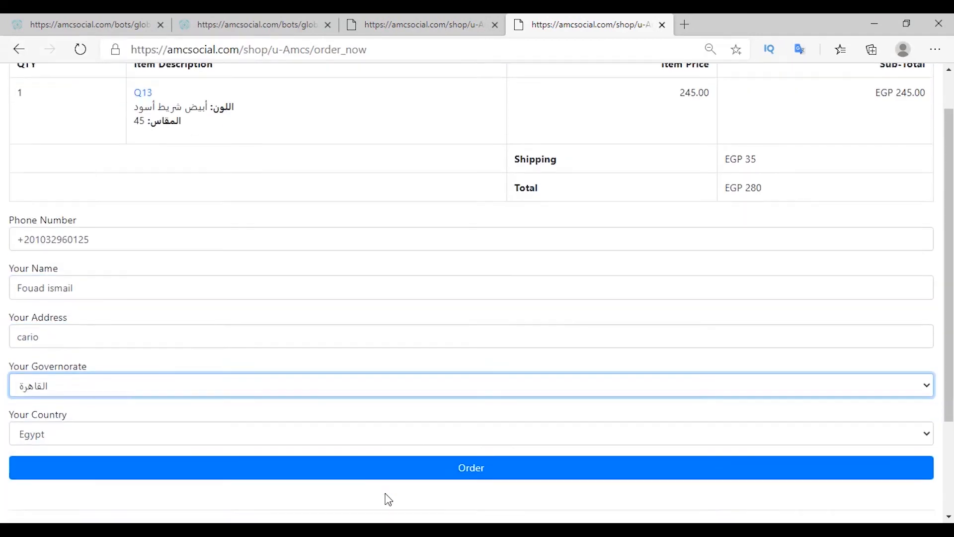
pyautogui.click(487, 456)
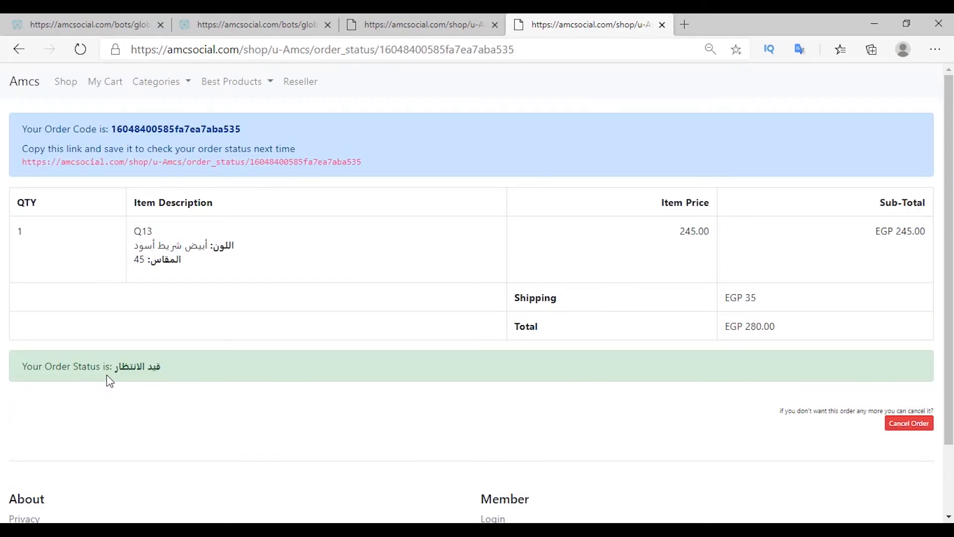
pyautogui.hotkey('ctrl', 'Tab')
# Step: Find the new Q13 order row in Affiliate Manager's My Orders list
pyautogui.click(131, 459)
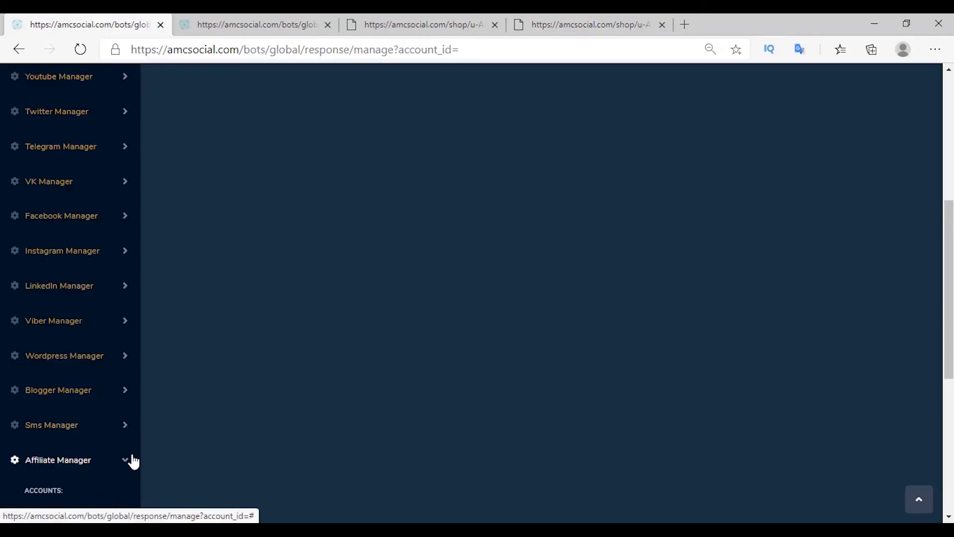
pyautogui.scroll(-6, 132, 455)
pyautogui.click(103, 433)
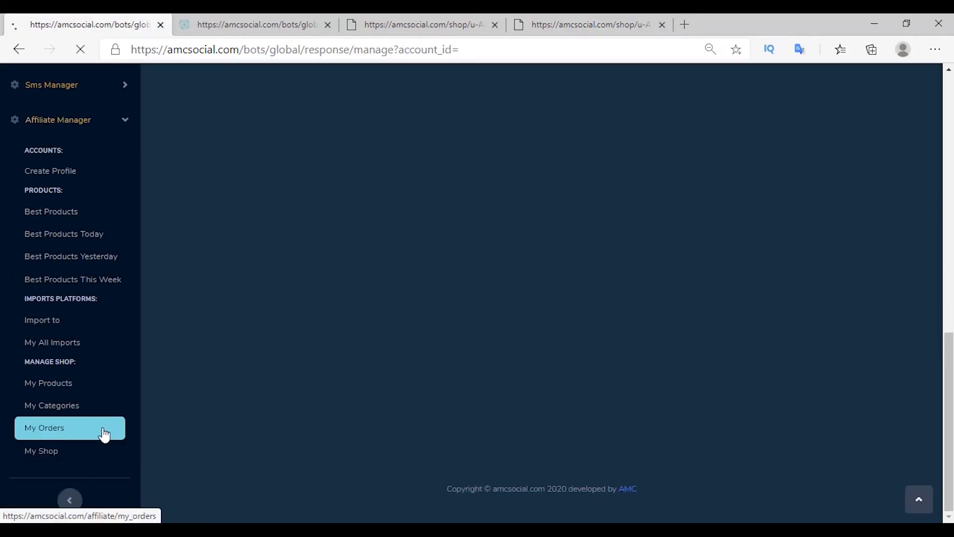
pyautogui.moveTo(269, 392); pyautogui.dragTo(687, 385)
pyautogui.click(646, 402)
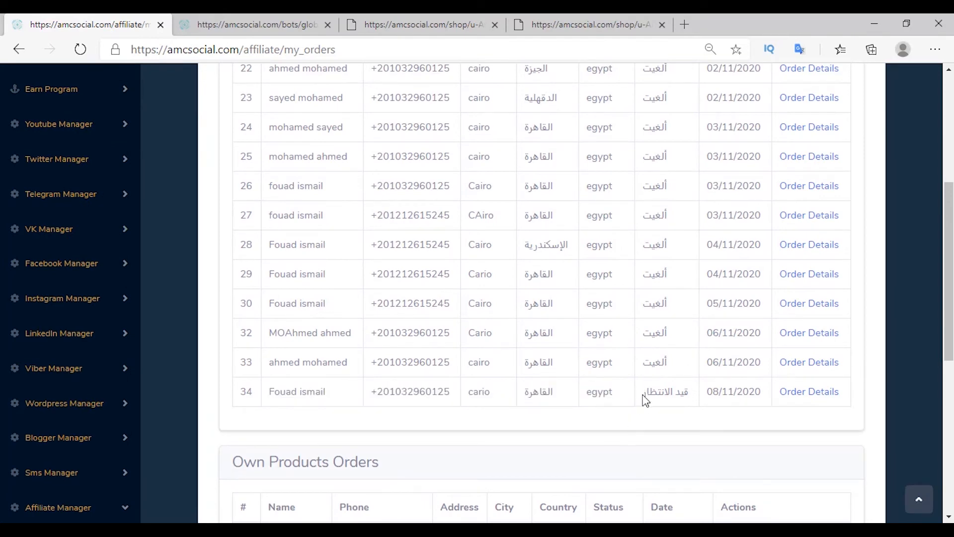
# Step: In the Angazny orders list, cancel the Q13 order and check its new status
pyautogui.click(218, 385)
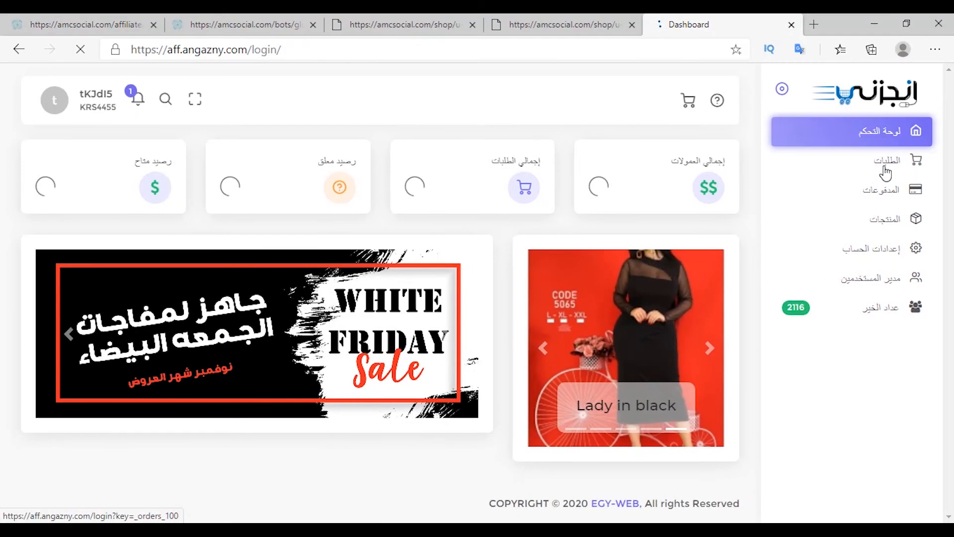
pyautogui.click(886, 171)
pyautogui.moveTo(645, 313); pyautogui.dragTo(300, 308)
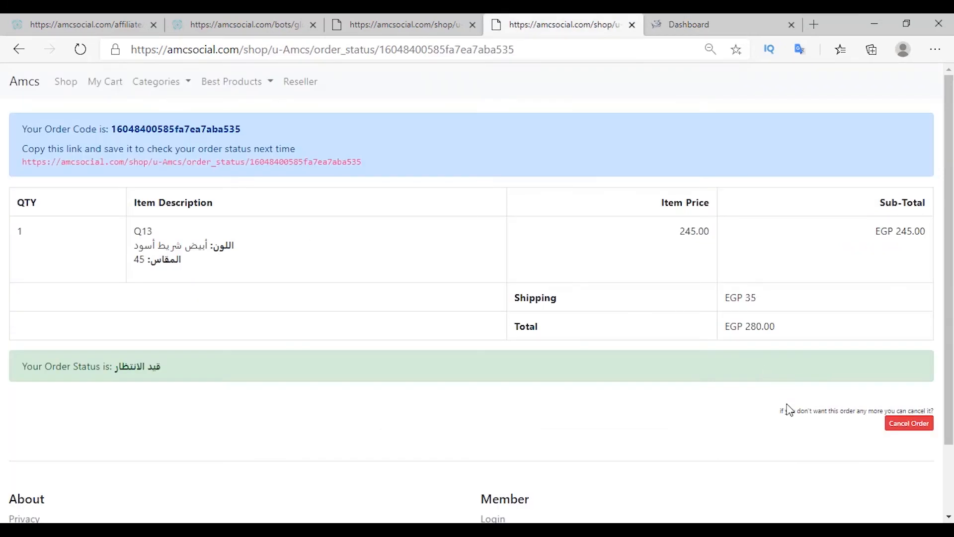
pyautogui.click(909, 424)
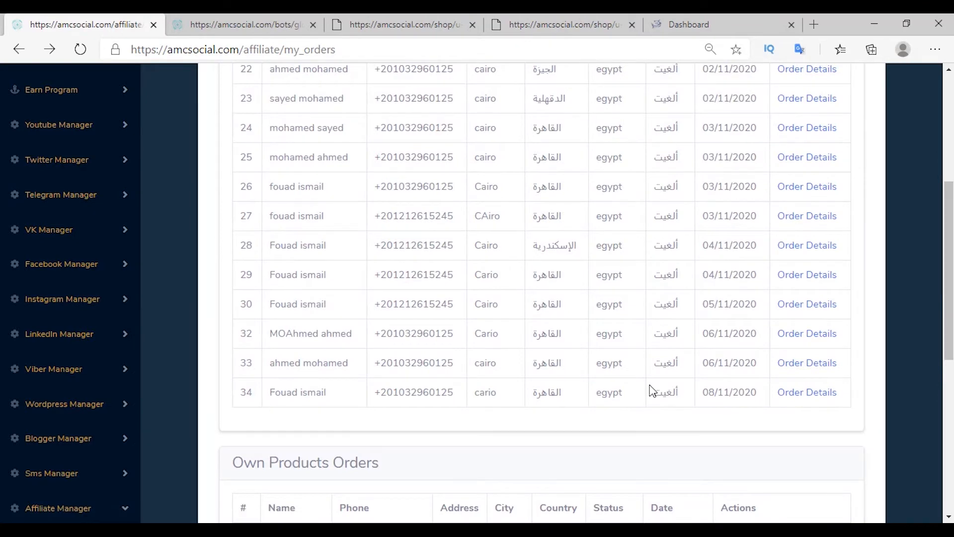
pyautogui.moveTo(652, 388); pyautogui.dragTo(678, 392)
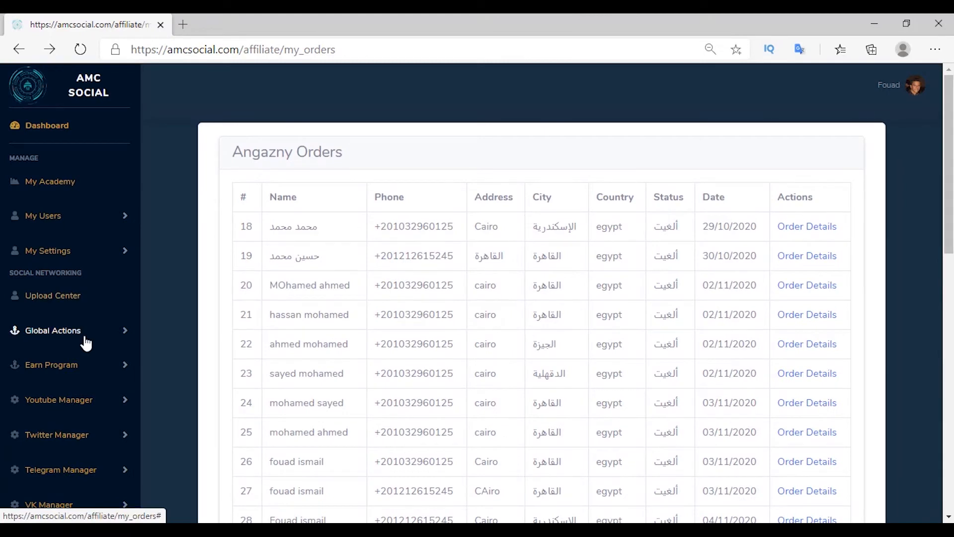
# Step: Go to Global Actions > Auto Response > Manage Messages, showing the SHOP_Q13 Shop_Template message
pyautogui.click(97, 338)
pyautogui.scroll(-1, 95, 360)
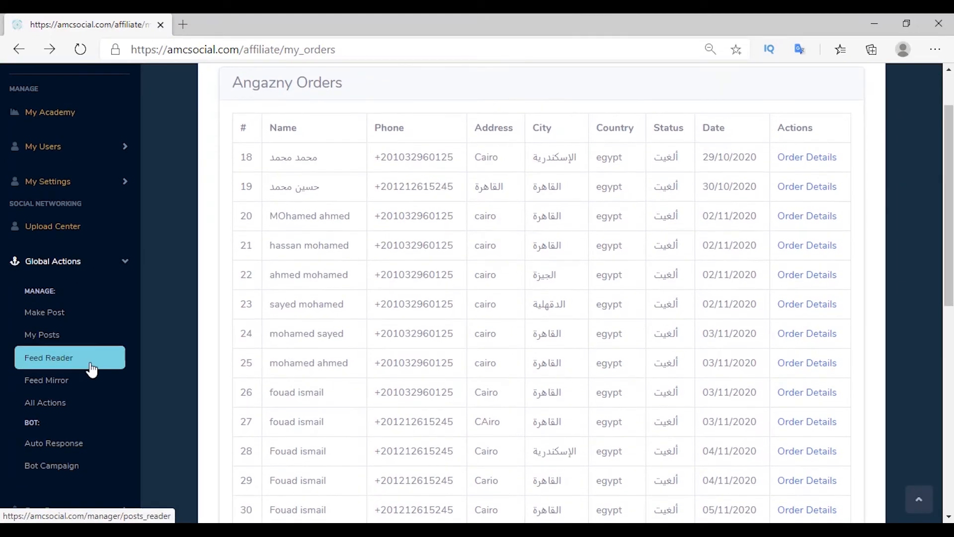
pyautogui.click(94, 451)
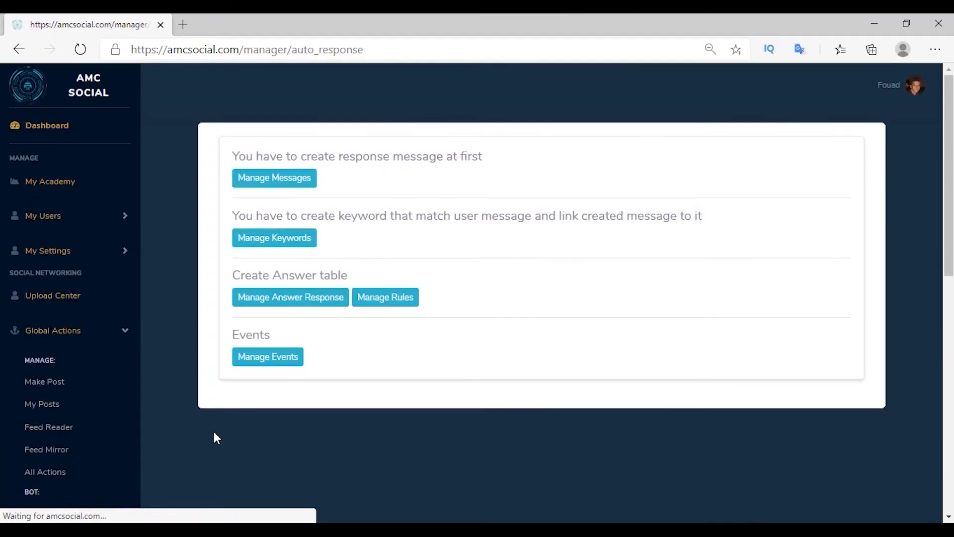
pyautogui.click(272, 186)
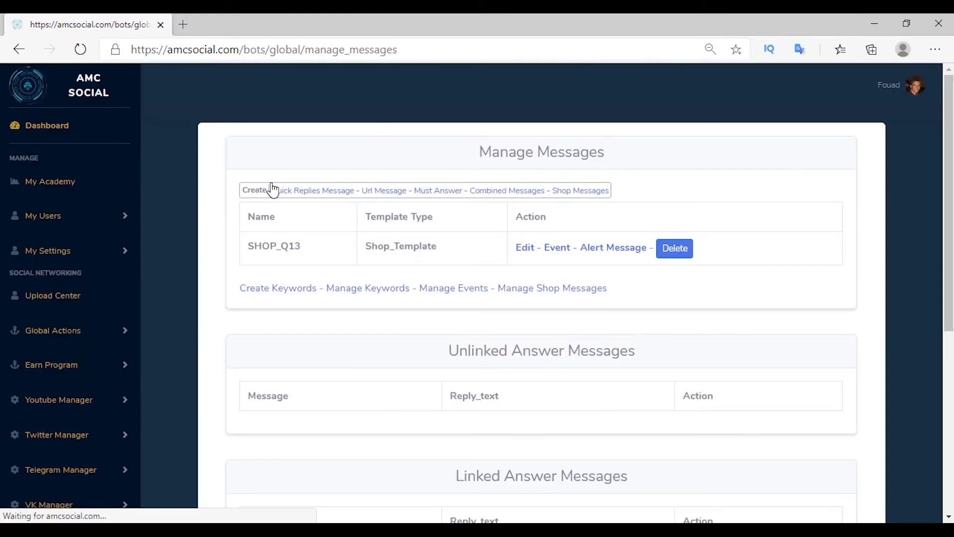
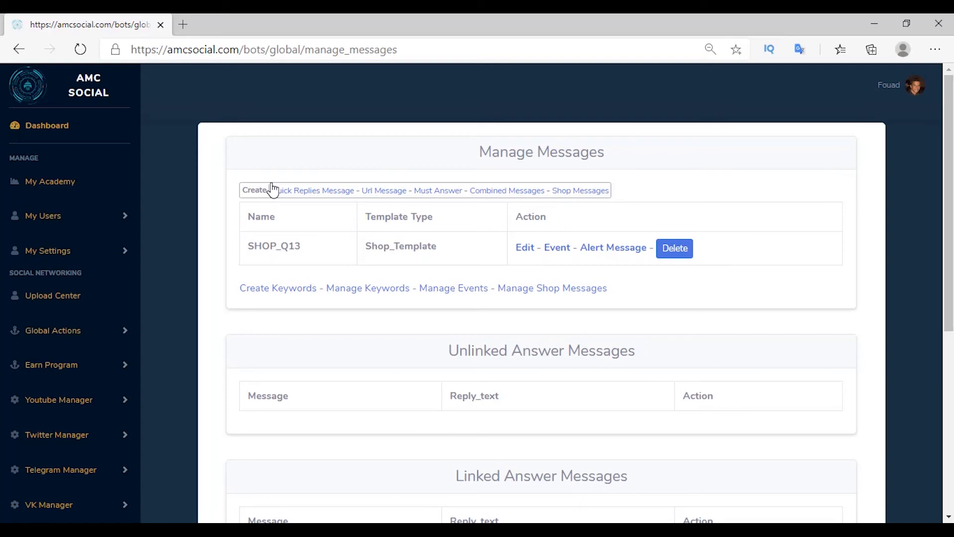
# Step: Create a SHOP_AM shoes shop message for the AM shoes product
pyautogui.click(586, 194)
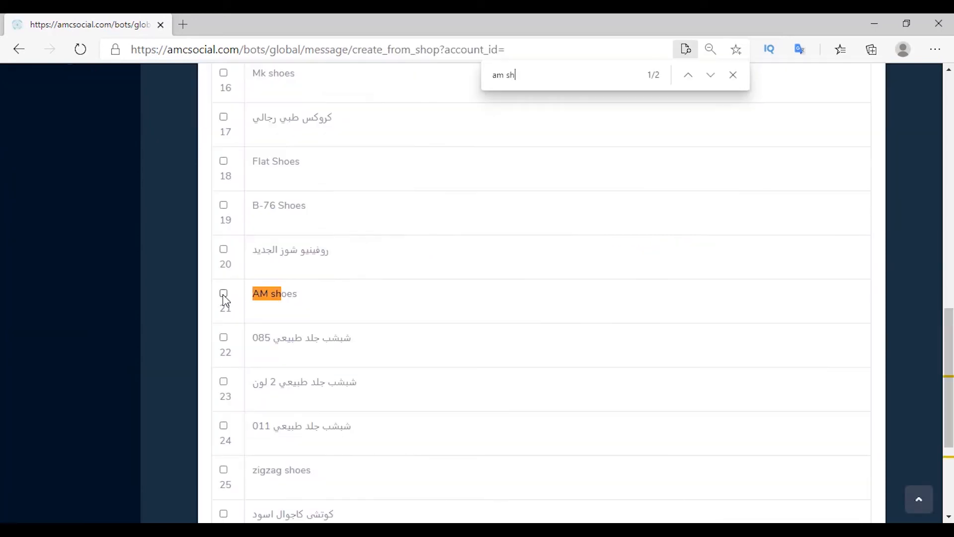
pyautogui.click(224, 293)
pyautogui.press('Escape')
pyautogui.scroll(-4, 696, 368)
pyautogui.click(841, 417)
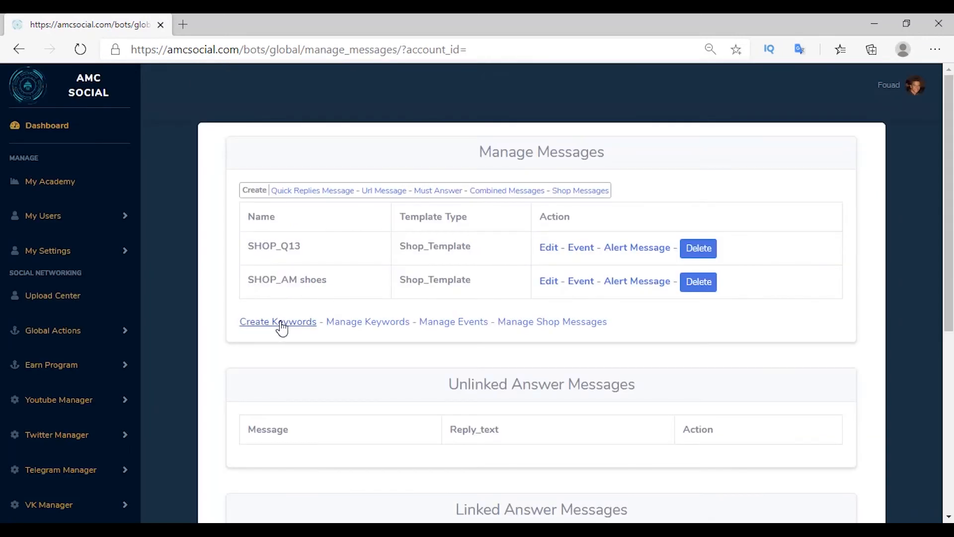
# Step: Add a keyword auto-response for 'am shoes, am, shoes' that replies with SHOP_AM shoes
pyautogui.click(281, 323)
pyautogui.click(287, 232)
pyautogui.write('am s')
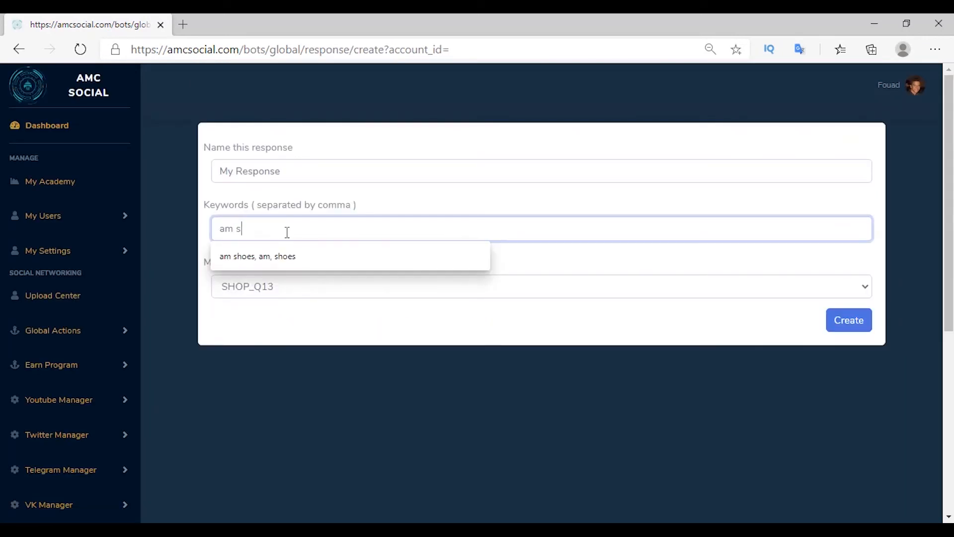
pyautogui.click(268, 256)
pyautogui.click(271, 291)
pyautogui.click(260, 323)
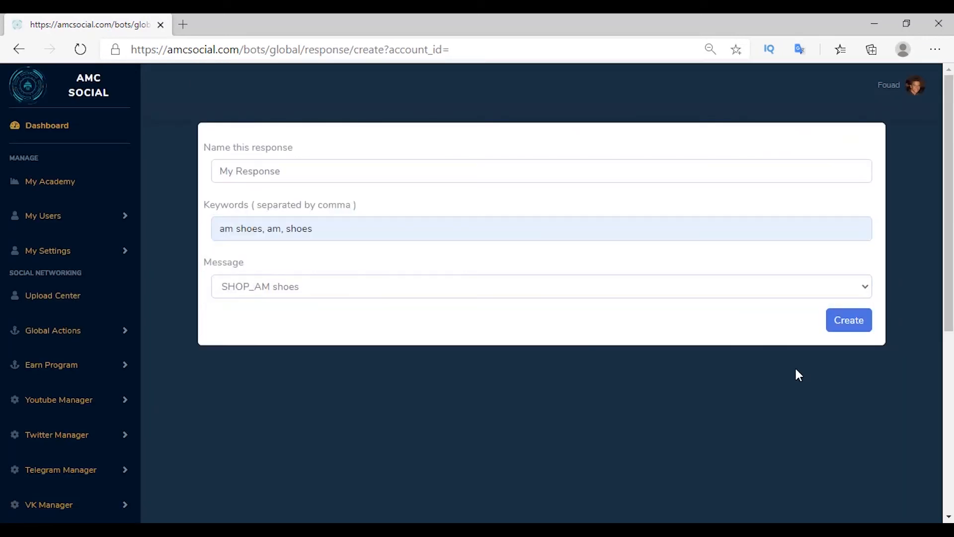
pyautogui.click(845, 321)
# Step: Return to Global Actions > Auto Response > Manage Messages
pyautogui.click(52, 330)
pyautogui.scroll(-4, 50, 323)
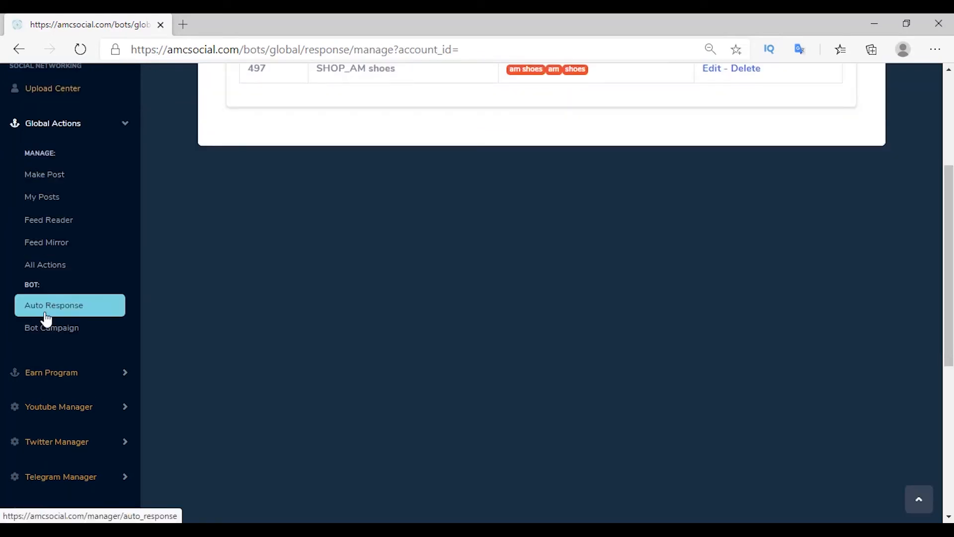
pyautogui.click(46, 318)
pyautogui.click(275, 182)
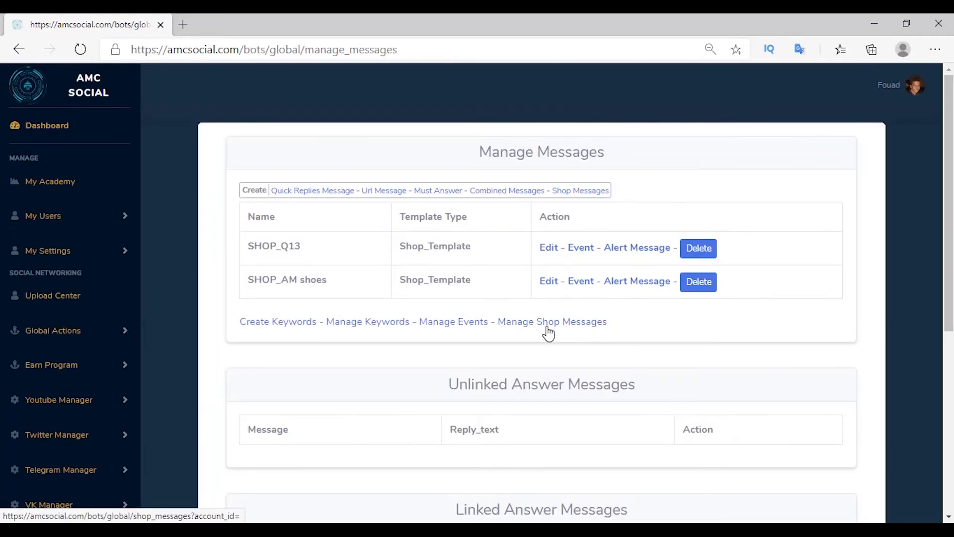
# Step: In Manage Shop Messages, copy the four trigger labels, from 'You forget to order' to 'You have cancelled your order', and open a second tab
pyautogui.click(571, 324)
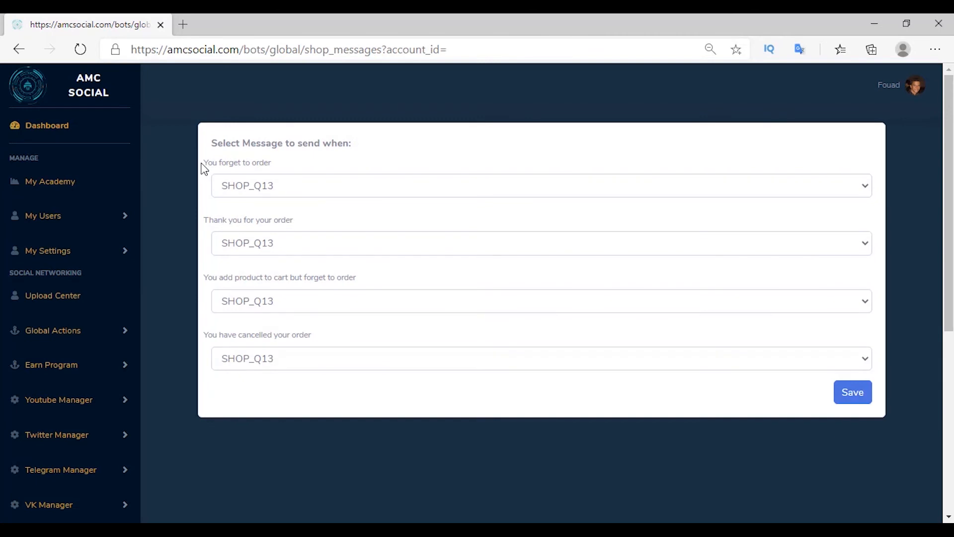
pyautogui.moveTo(204, 164); pyautogui.dragTo(236, 165)
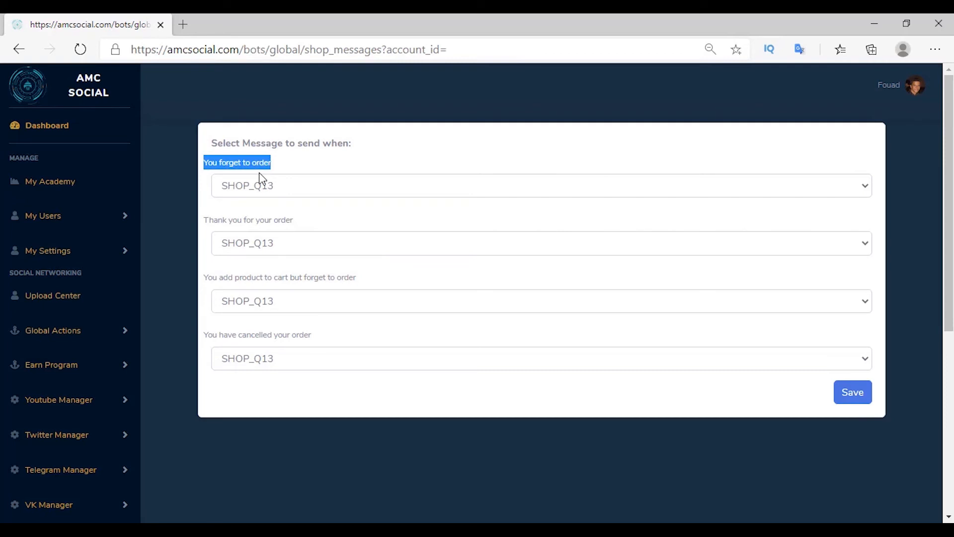
pyautogui.moveTo(205, 221); pyautogui.dragTo(296, 222)
pyautogui.moveTo(203, 279); pyautogui.dragTo(357, 279)
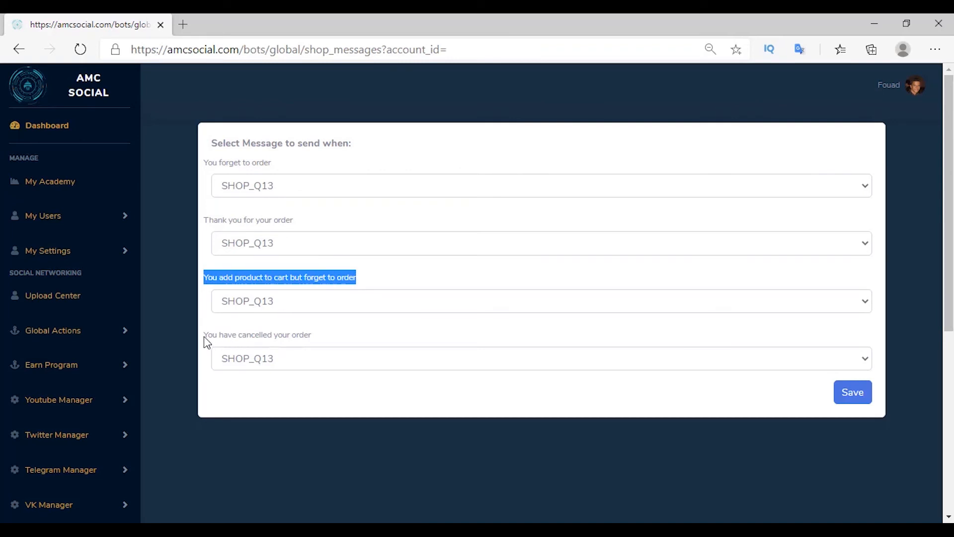
pyautogui.moveTo(204, 336); pyautogui.dragTo(321, 335)
pyautogui.hotkey('ctrl', 'c')
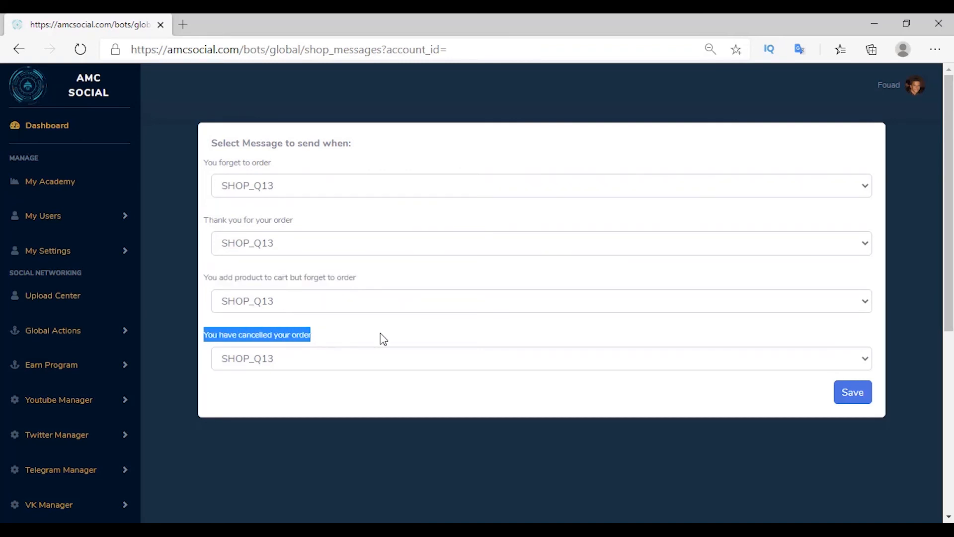
pyautogui.middleClick(329, 191)
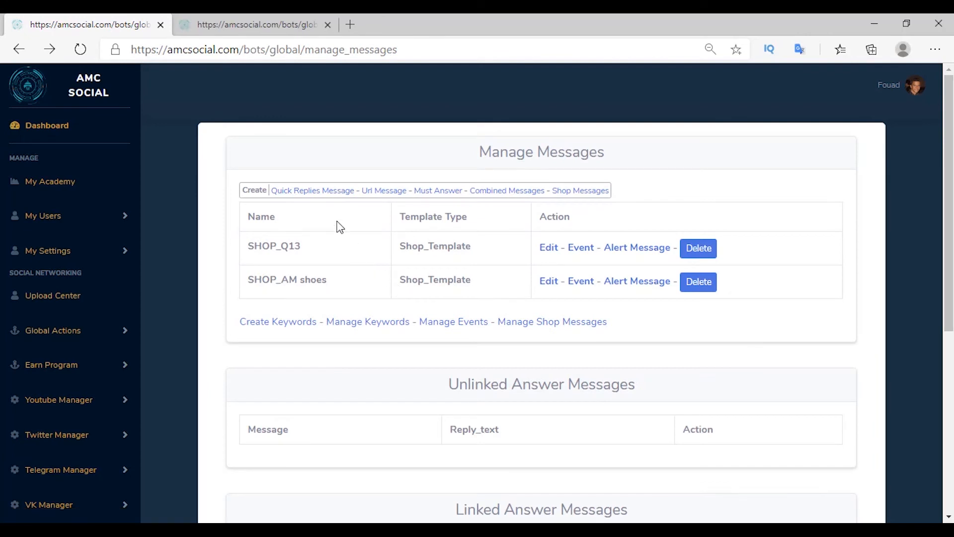
# Step: Create a 'You forget to order' quick-reply message with that sentence as its body
pyautogui.click(315, 191)
pyautogui.click(381, 171)
pyautogui.click(256, 359)
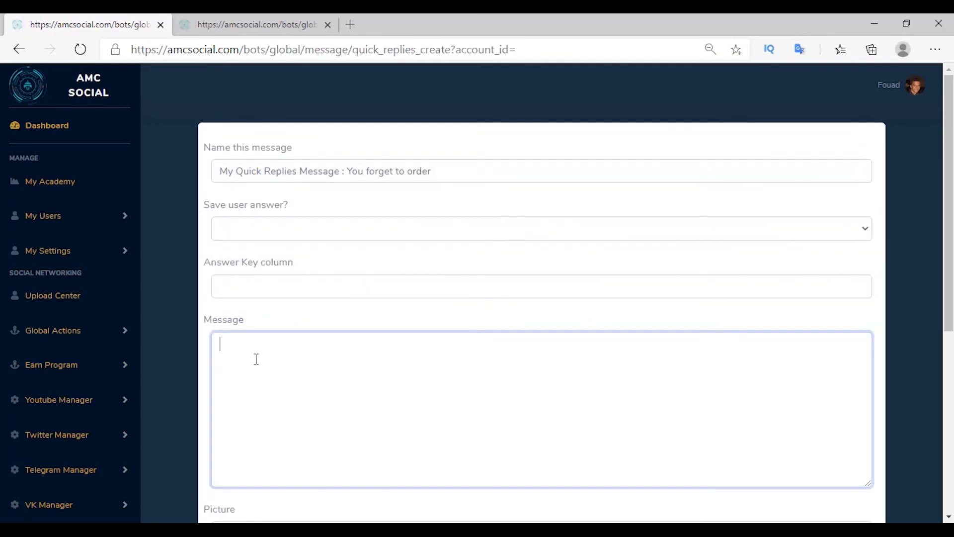
pyautogui.write('You forget to order')
pyautogui.scroll(-5, 788, 237)
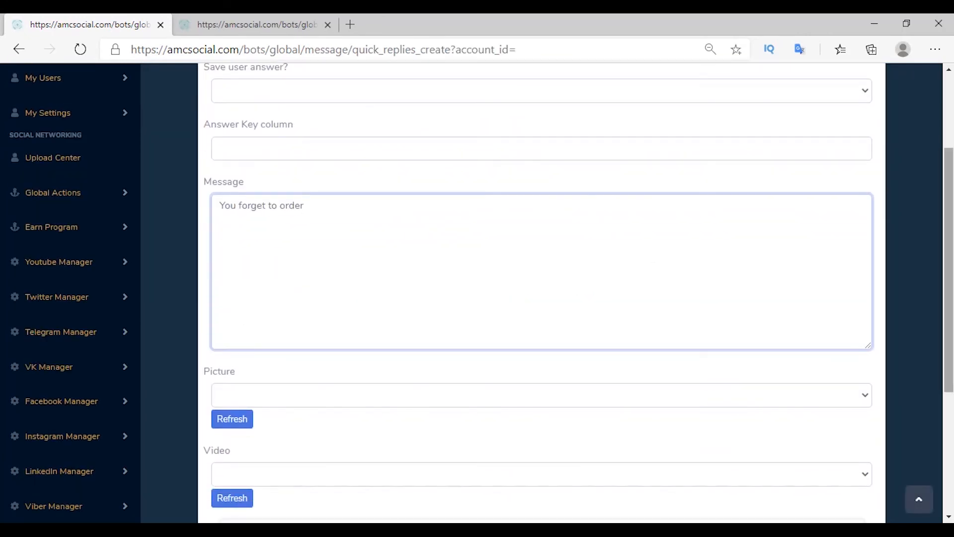
pyautogui.click(848, 507)
# Step: Create a 'Thank you for your order' quick-reply message with the same sentence as body
pyautogui.click(311, 189)
pyautogui.click(348, 164)
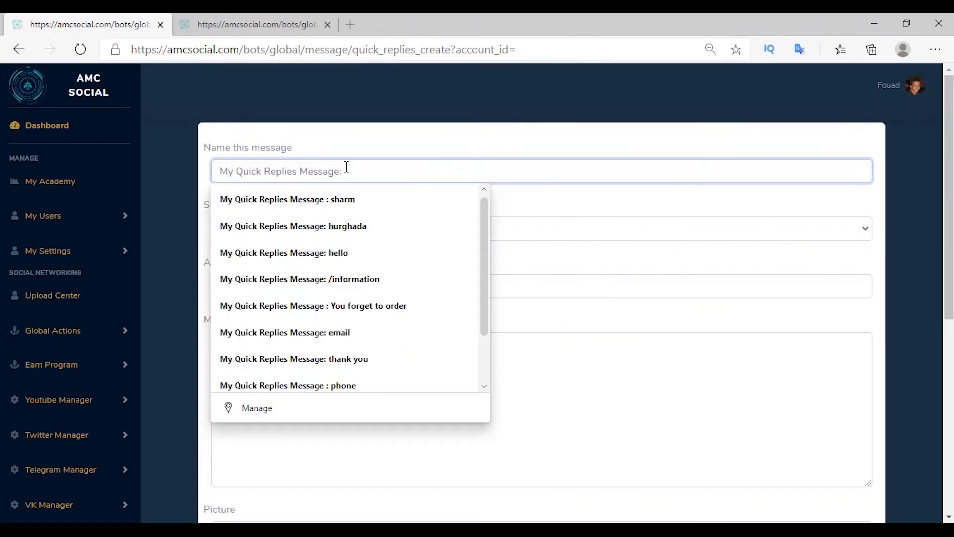
pyautogui.write('Thank you for your order')
pyautogui.rightClick(319, 359)
pyautogui.click(362, 195)
pyautogui.scroll(-5, 542, 348)
pyautogui.click(843, 434)
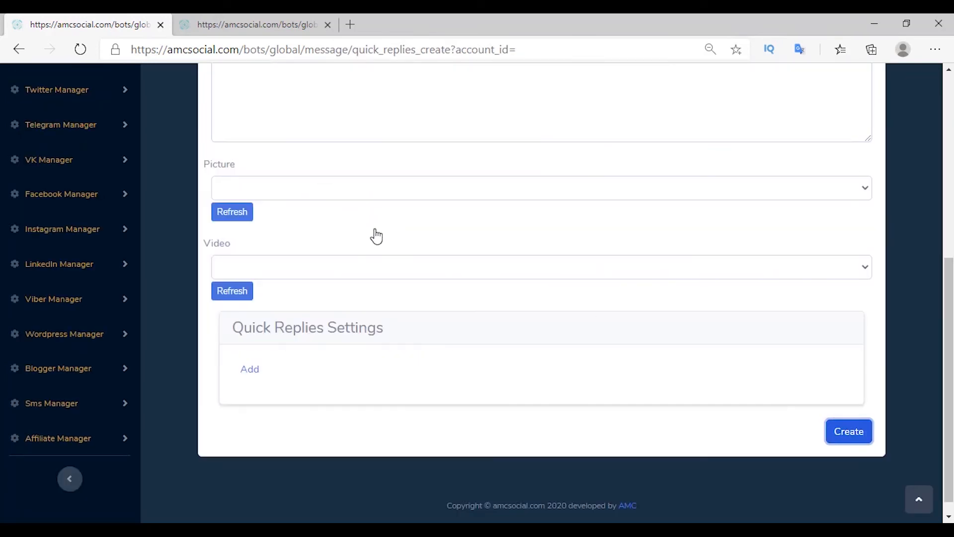
# Step: Create the cart reminder quick-reply message, using the reminder sentence as name and body
pyautogui.click(297, 190)
pyautogui.click(391, 169)
pyautogui.write(':')
pyautogui.write('You add product to cart but forget to order')
pyautogui.click(311, 423)
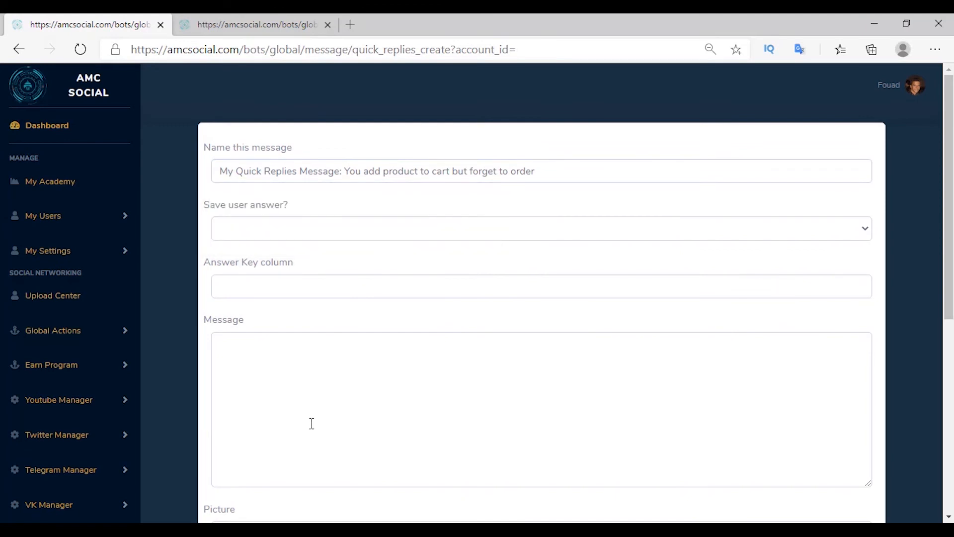
pyautogui.write('You add product to cart but forget to order')
pyautogui.scroll(-6, 734, 385)
pyautogui.scroll(-1, 734, 385)
pyautogui.click(844, 417)
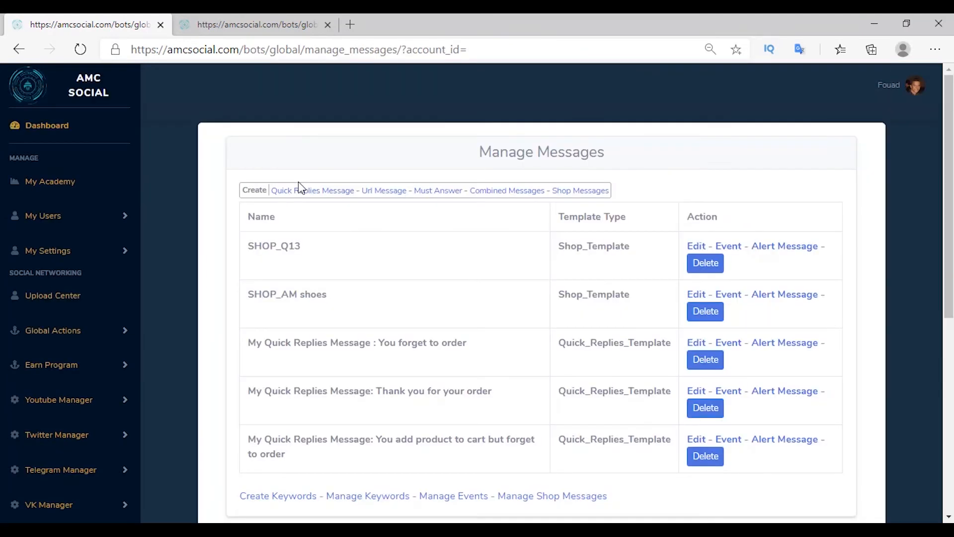
# Step: Create the 'You have cancelled your order' quick-reply message with matching name and body
pyautogui.click(298, 190)
pyautogui.click(362, 168)
pyautogui.write(':')
pyautogui.hotkey('ctrl', 'v')
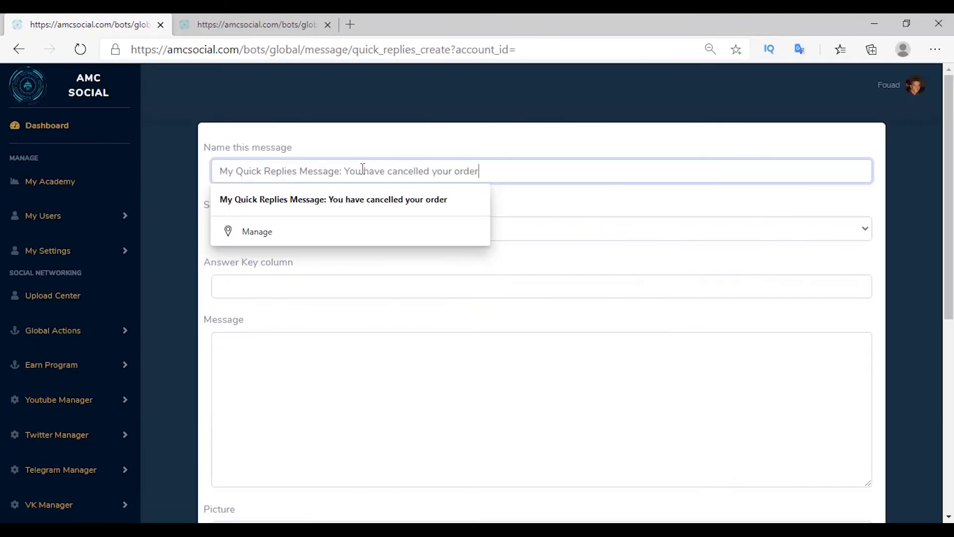
pyautogui.click(335, 368)
pyautogui.hotkey('ctrl', 'v')
pyautogui.scroll(-7, 829, 425)
pyautogui.click(829, 425)
# Step: Assign each of the four quick replies to its matching shop order notification and save
pyautogui.click(234, 176)
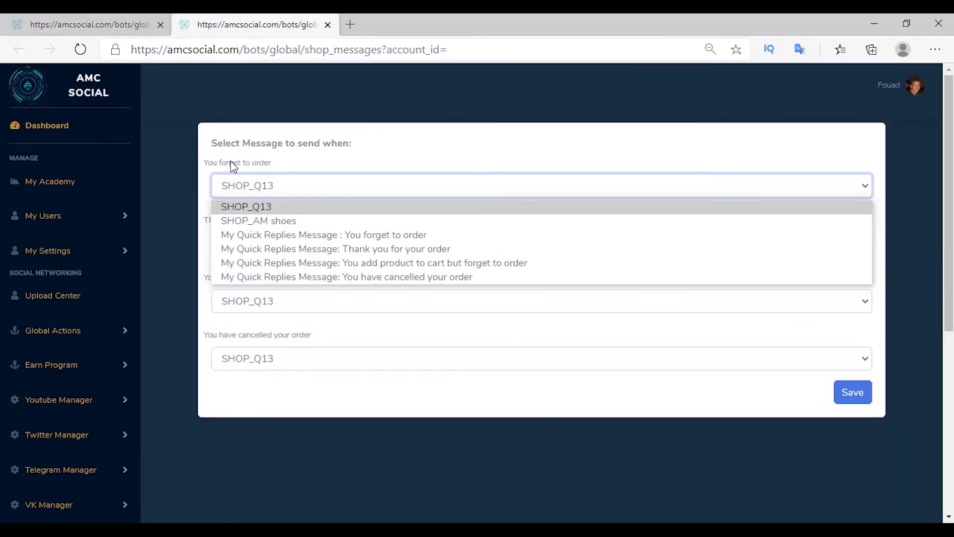
pyautogui.click(278, 234)
pyautogui.click(231, 239)
pyautogui.click(289, 306)
pyautogui.click(279, 301)
pyautogui.click(326, 377)
pyautogui.click(265, 358)
pyautogui.click(363, 450)
pyautogui.click(852, 392)
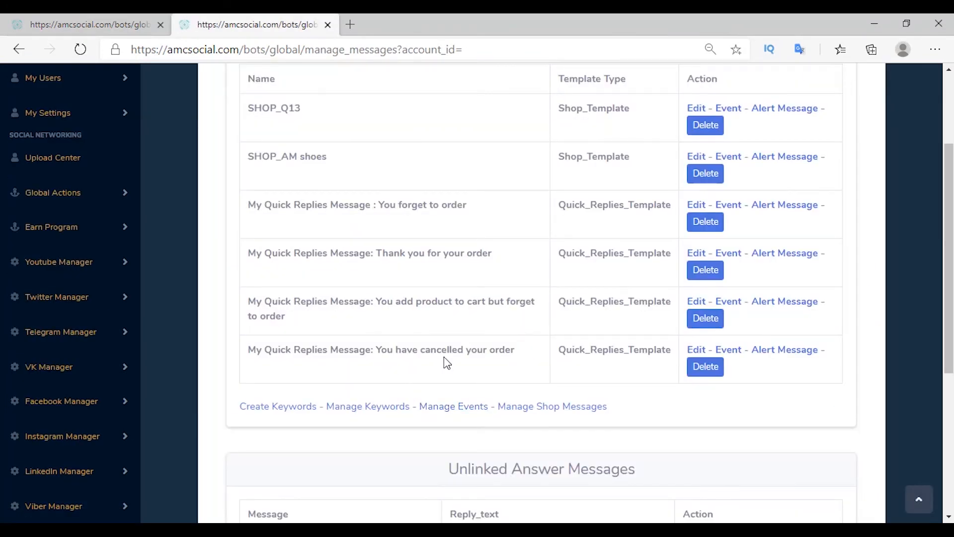
# Step: Add a 'clients make order' bot event with the same text as description
pyautogui.click(434, 414)
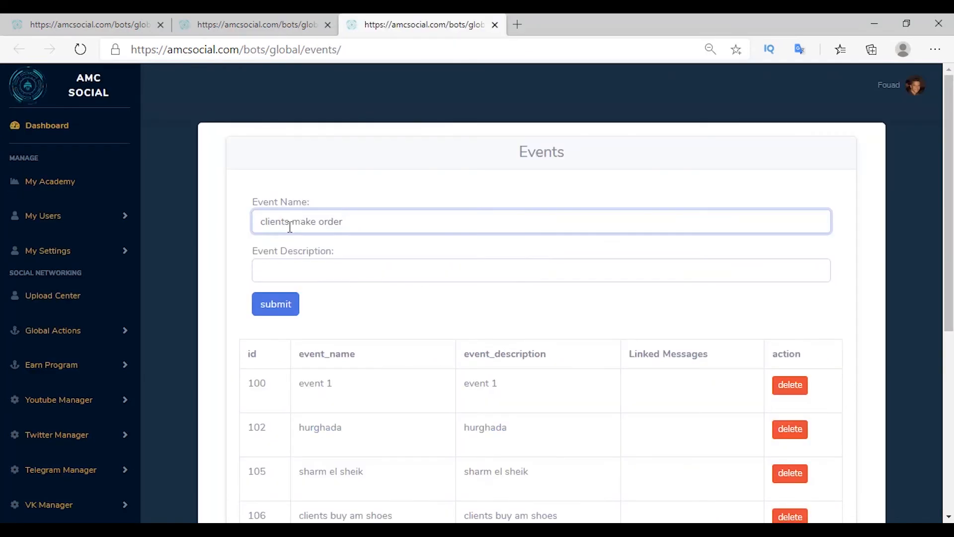
pyautogui.tripleClick(289, 221)
pyautogui.hotkey('ctrl', 'c')
pyautogui.click(316, 271)
pyautogui.hotkey('ctrl', 'v')
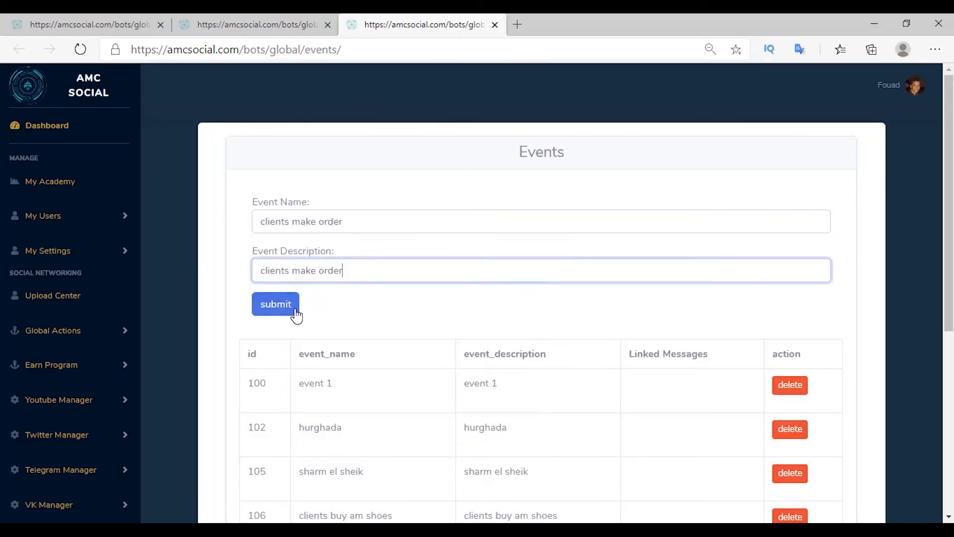
pyautogui.click(276, 303)
# Step: Add a 'client cancelled order' bot event with the same text as description
pyautogui.click(317, 144)
pyautogui.write('cli')
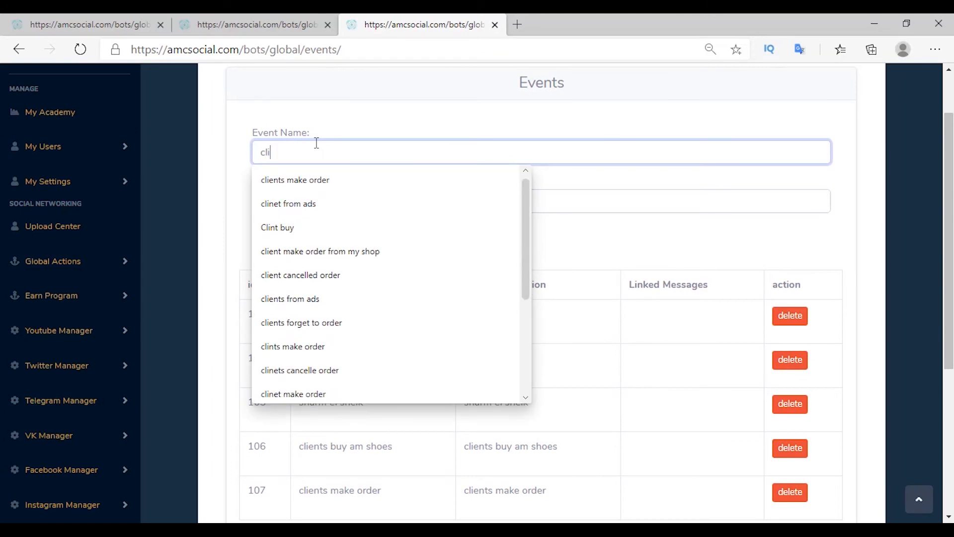
pyautogui.click(300, 275)
pyautogui.click(324, 202)
pyautogui.write('client cancelled order')
pyautogui.click(276, 234)
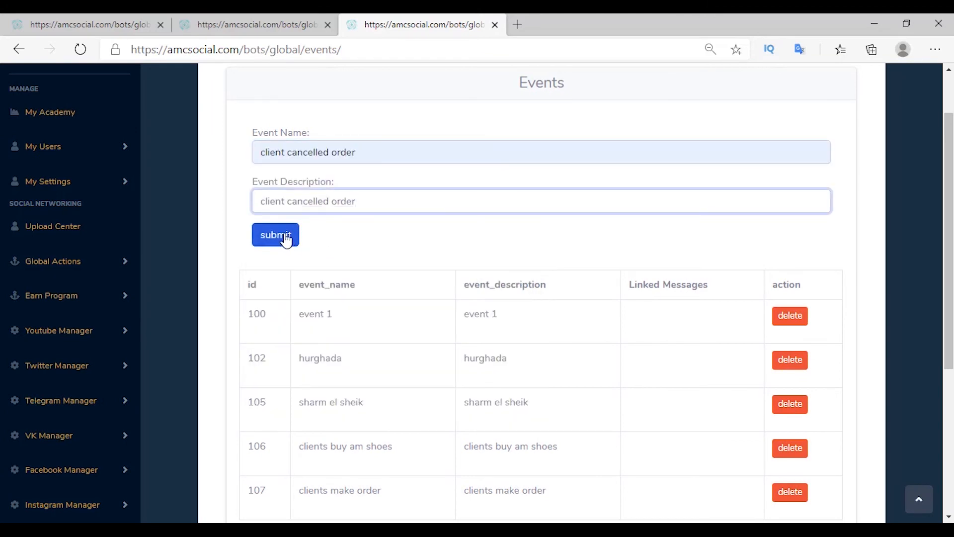
pyautogui.scroll(-5, 291, 262)
# Step: Open the Event setting on a quick-reply message to choose an event to link
pyautogui.click(257, 25)
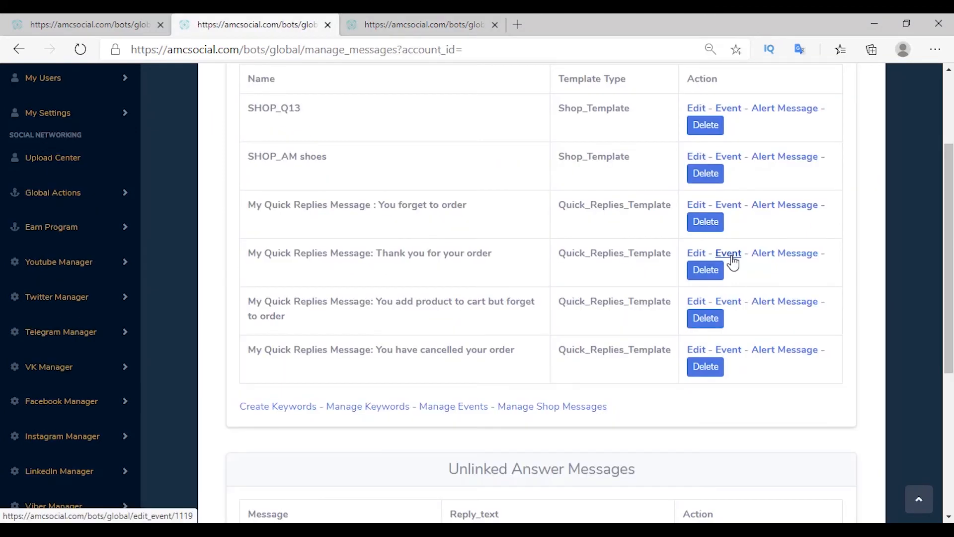
pyautogui.click(732, 256)
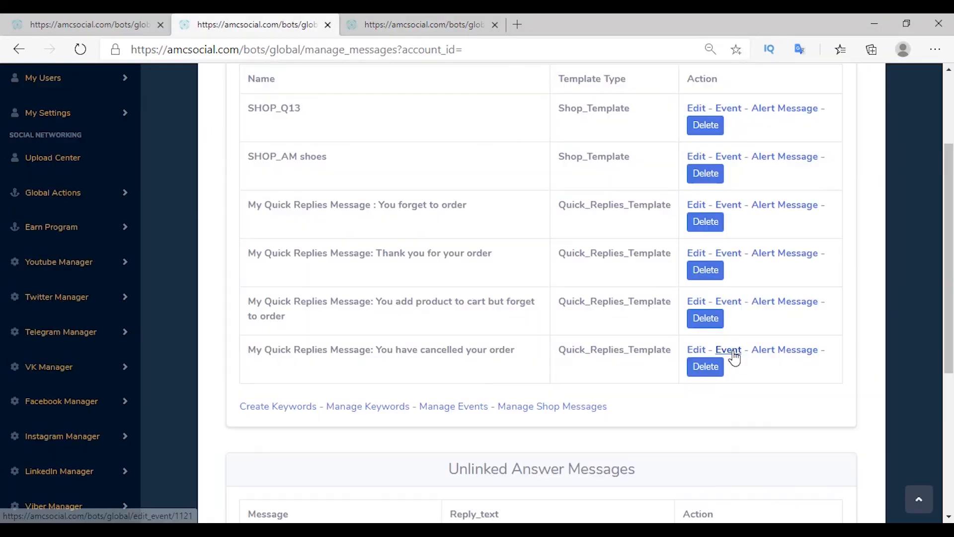
pyautogui.click(732, 352)
pyautogui.click(263, 208)
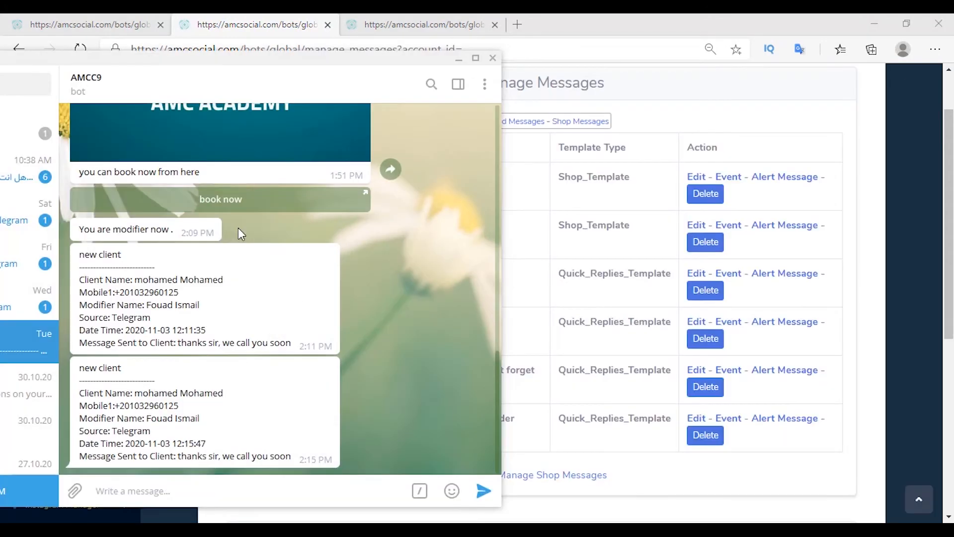
# Step: Send 'am' to the AMCC9 bot and open, then close, the AM shoes order page
pyautogui.click(235, 488)
pyautogui.write('am')
pyautogui.press('Return')
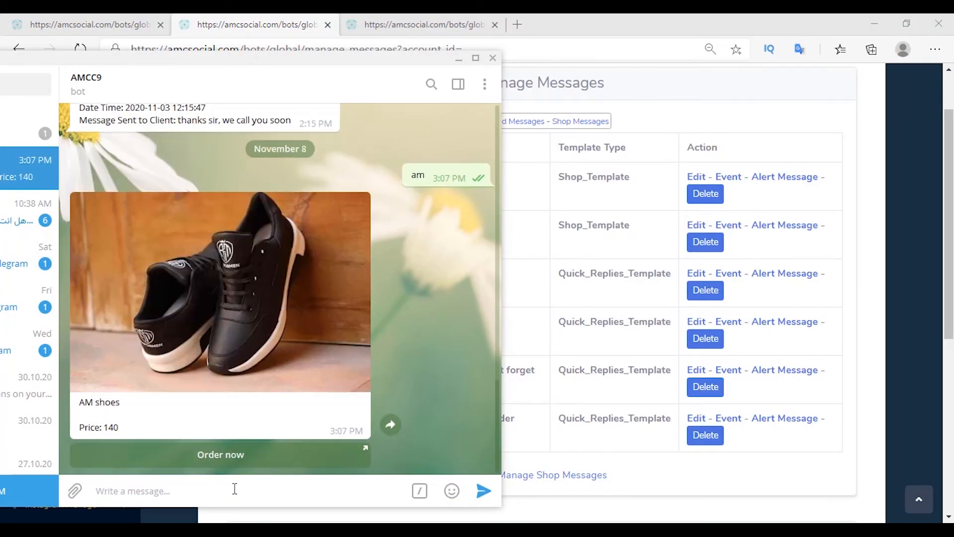
pyautogui.click(215, 457)
pyautogui.click(663, 25)
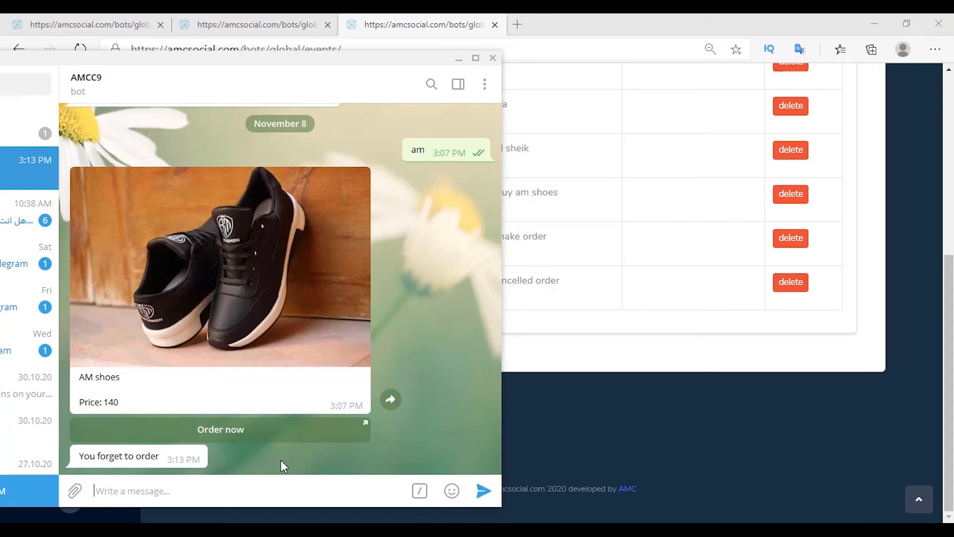
# Step: Reopen the AM shoes shop page from the bot and open its order link in the browser
pyautogui.click(199, 433)
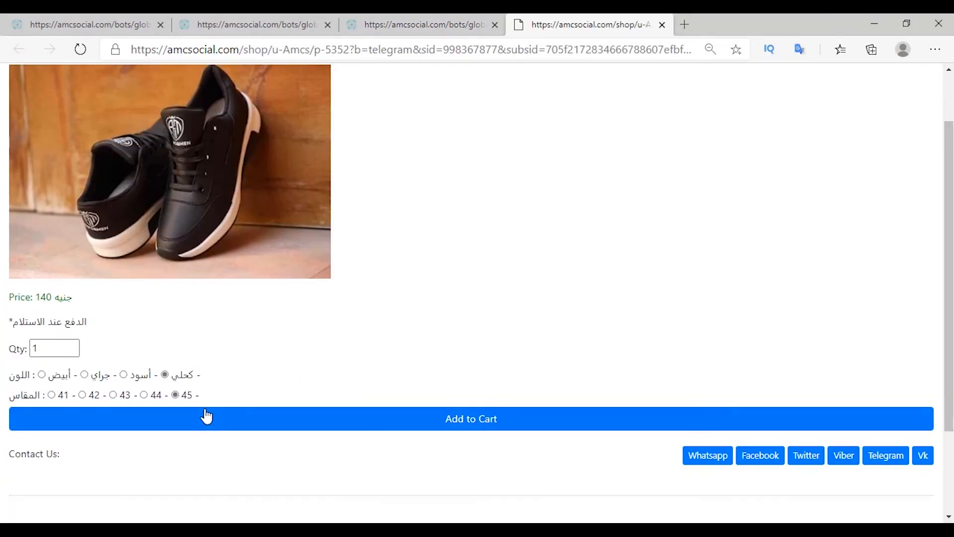
pyautogui.click(456, 426)
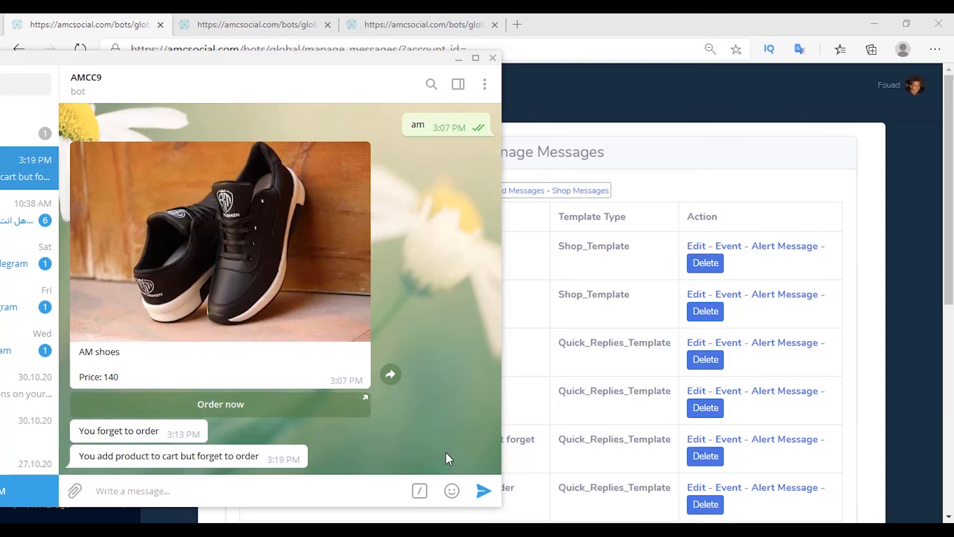
pyautogui.click(231, 413)
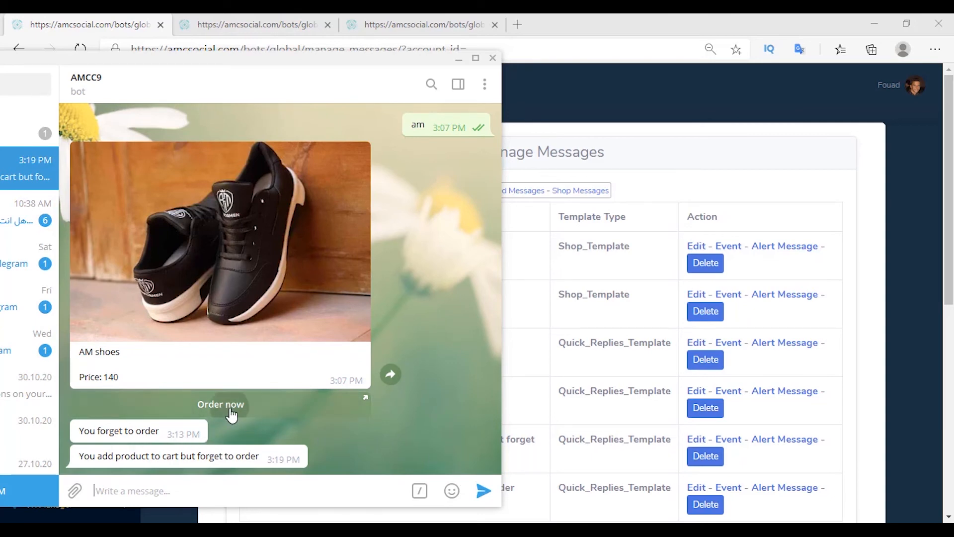
pyautogui.click(266, 355)
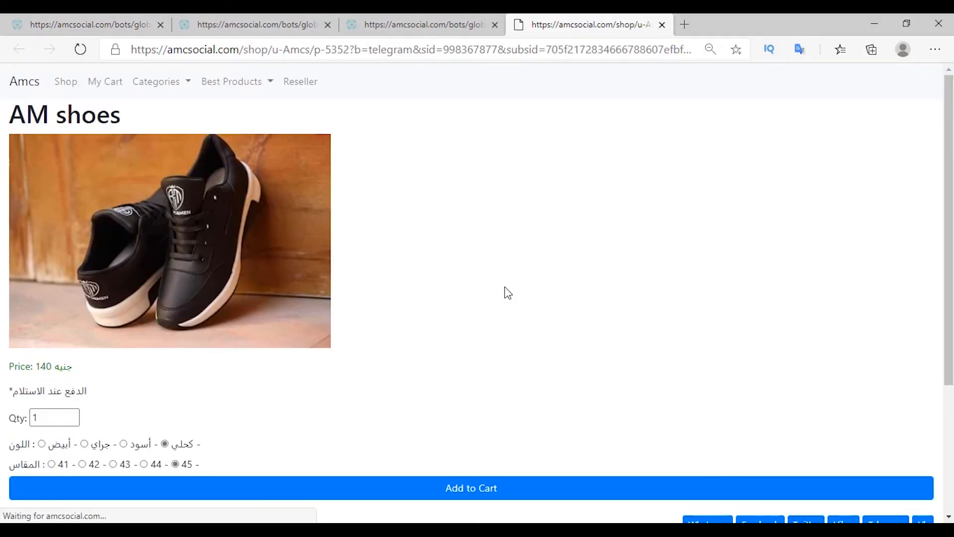
# Step: Order the AM shoes using the saved phone number and customer name, then cancel the order
pyautogui.click(473, 488)
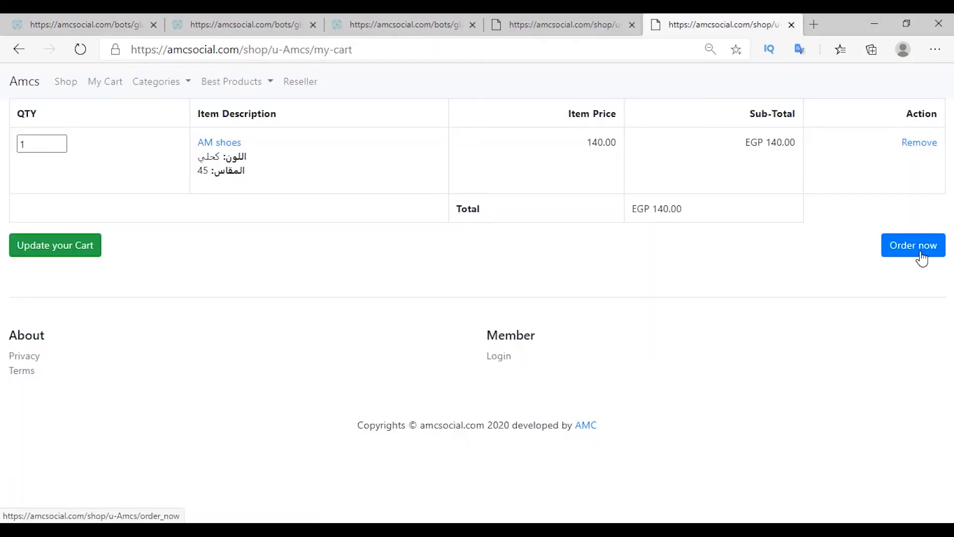
pyautogui.click(918, 254)
pyautogui.click(127, 285)
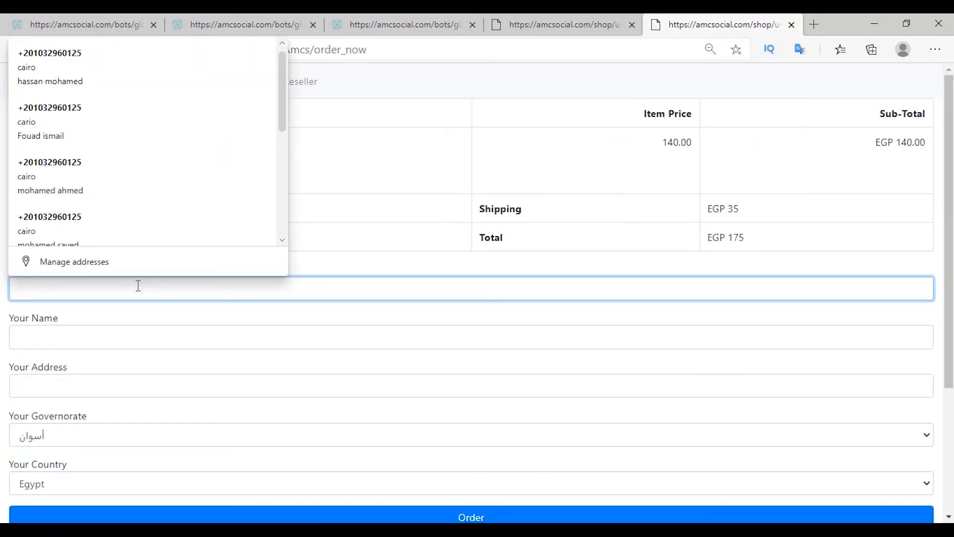
pyautogui.hotkey('ctrl', 'v')
pyautogui.click(80, 334)
pyautogui.write('foua')
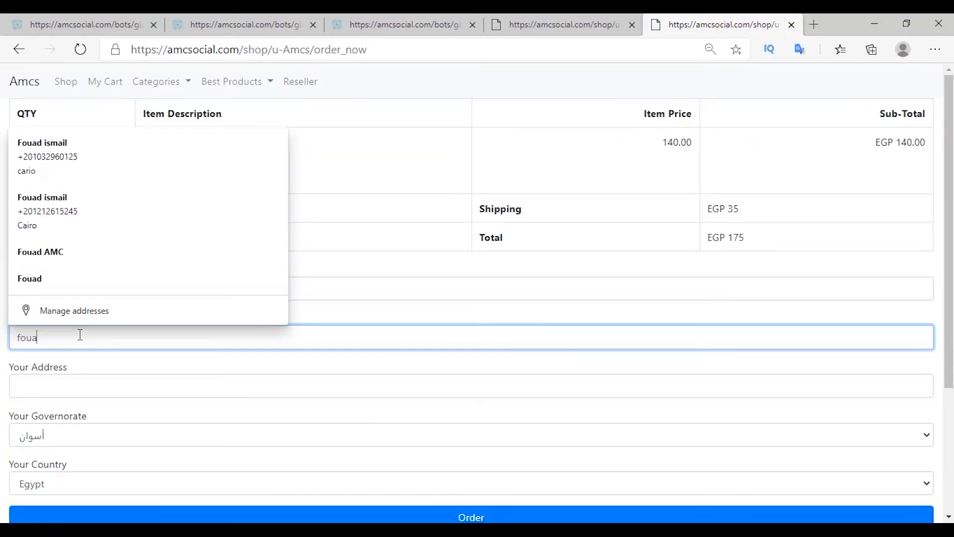
pyautogui.click(492, 387)
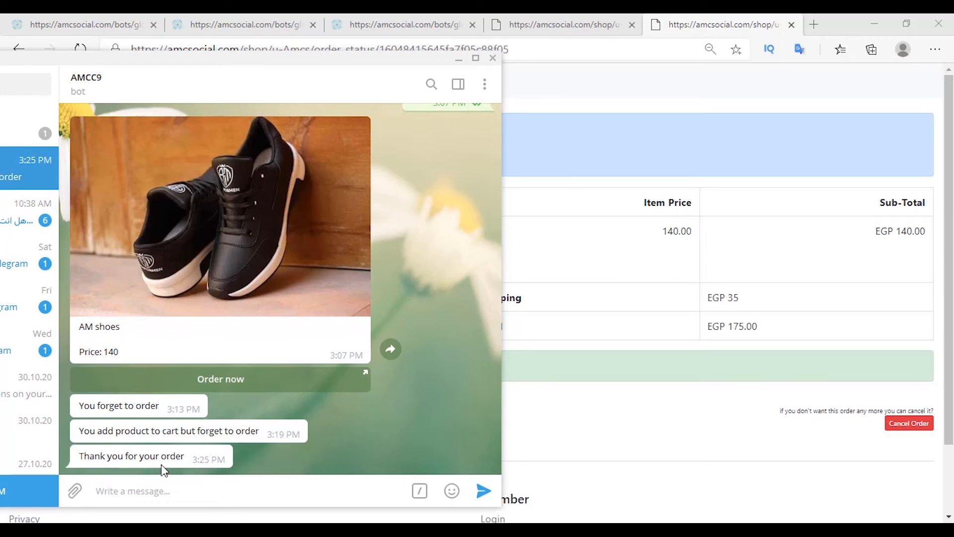
pyautogui.click(912, 430)
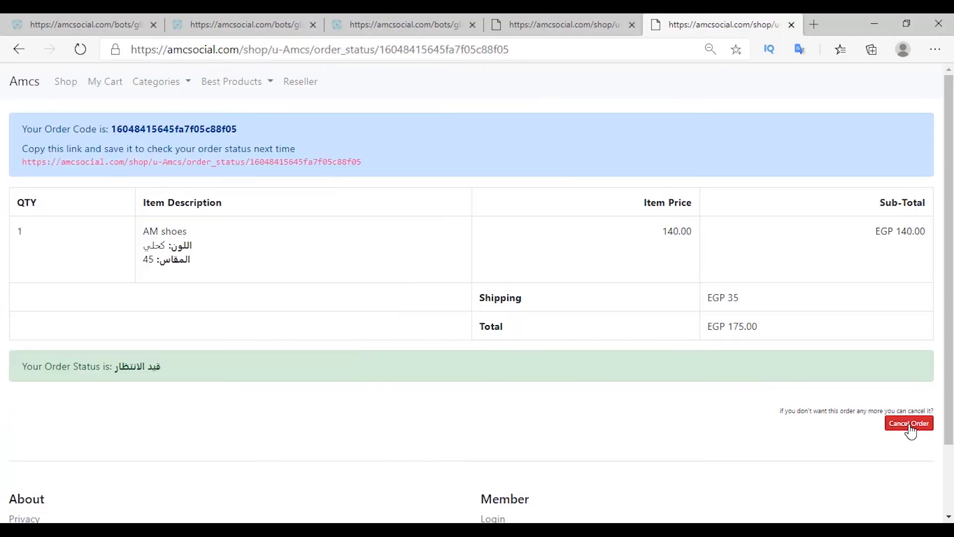
pyautogui.click(907, 424)
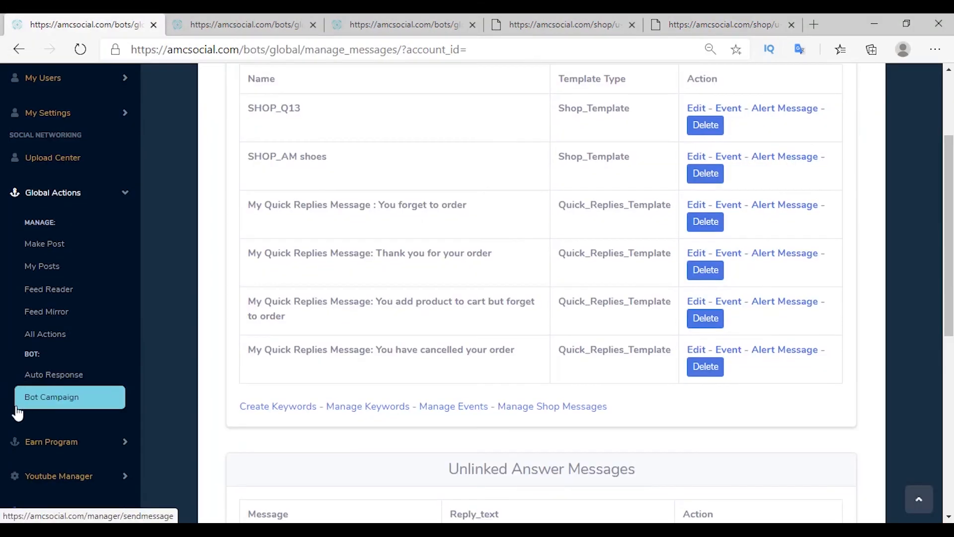
# Step: Start a bot campaign targeting 'client cancelled order', Non Promotional with the CONFIRMED_EVENT_UPDATE tag
pyautogui.click(37, 400)
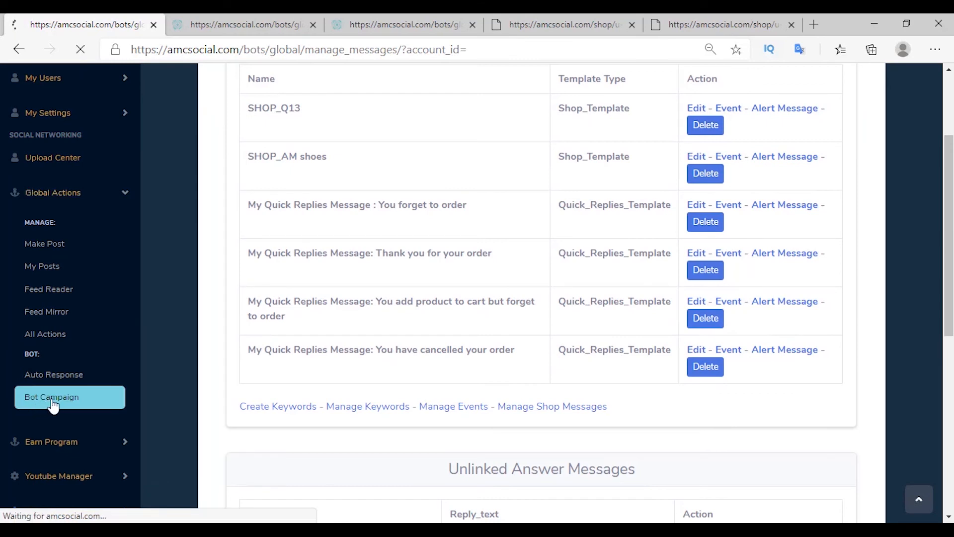
pyautogui.click(271, 233)
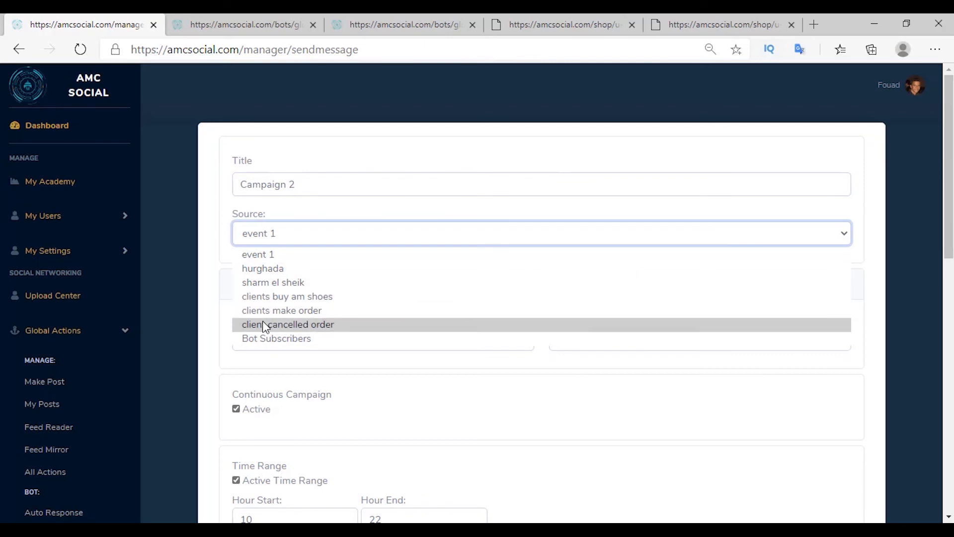
pyautogui.click(281, 324)
pyautogui.scroll(-2, 288, 268)
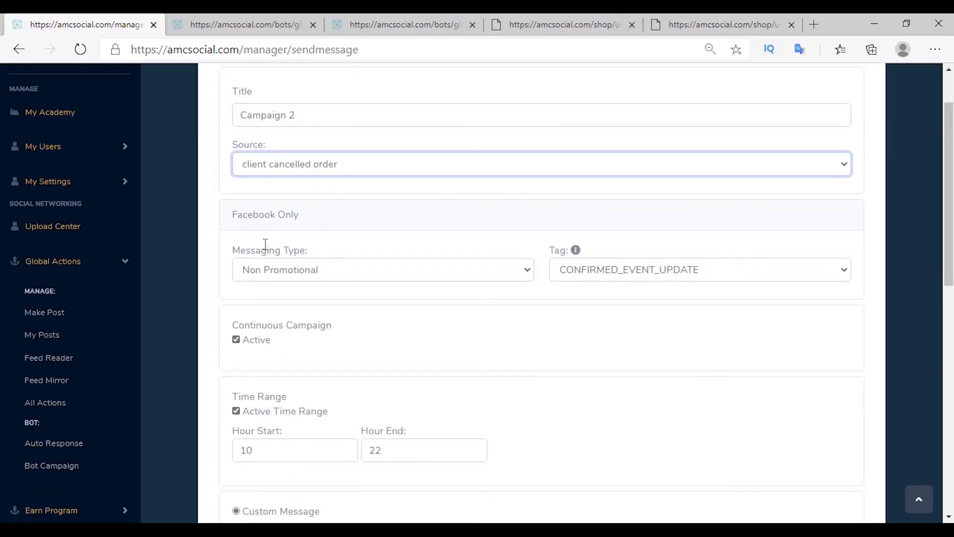
pyautogui.click(273, 275)
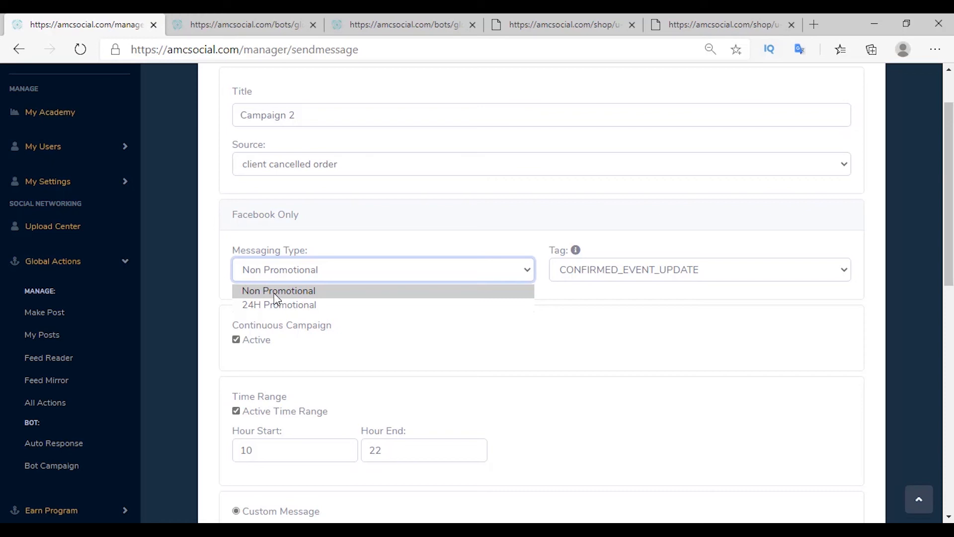
pyautogui.click(274, 294)
pyautogui.click(614, 276)
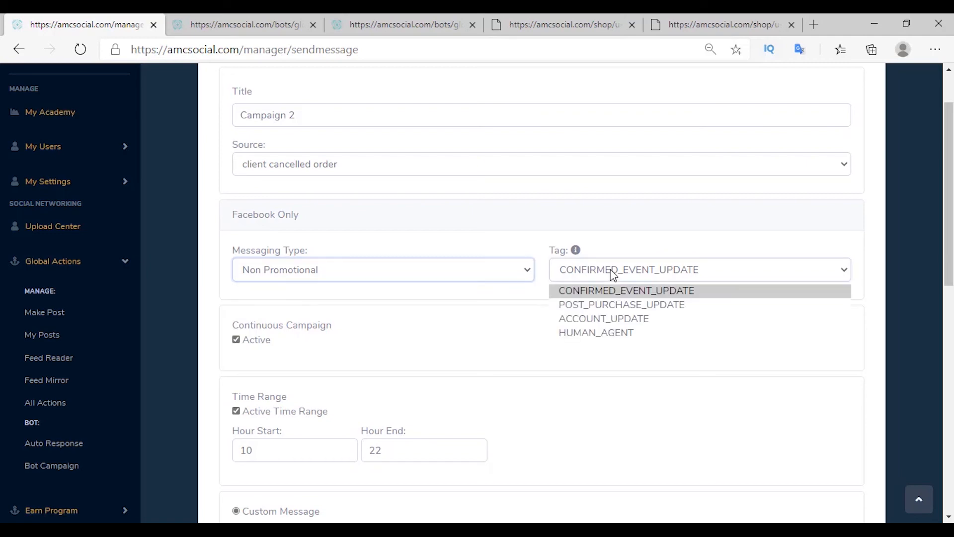
pyautogui.click(574, 254)
pyautogui.click(575, 251)
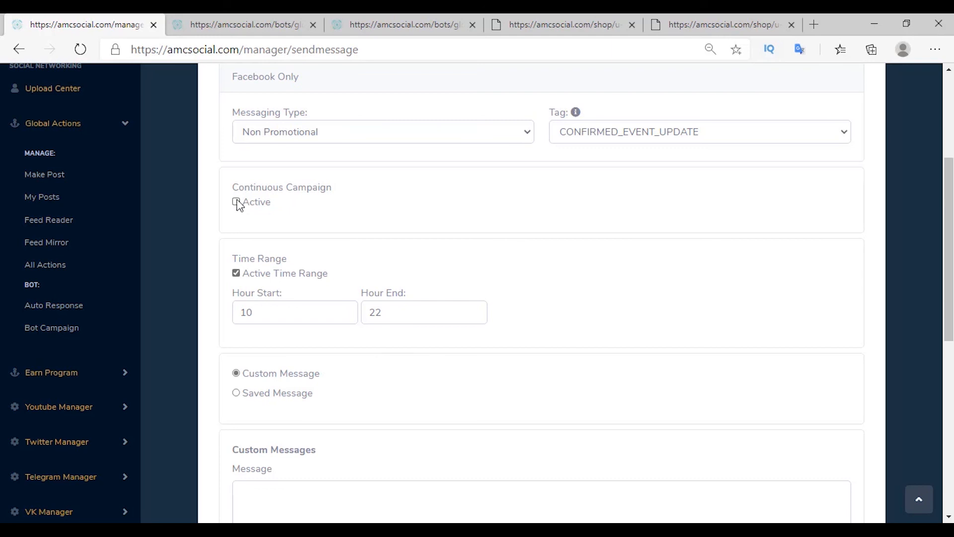
# Step: Make Campaign 2 continuous and set it to send the saved SHOP_AM shoes message
pyautogui.click(236, 201)
pyautogui.scroll(-1, 308, 228)
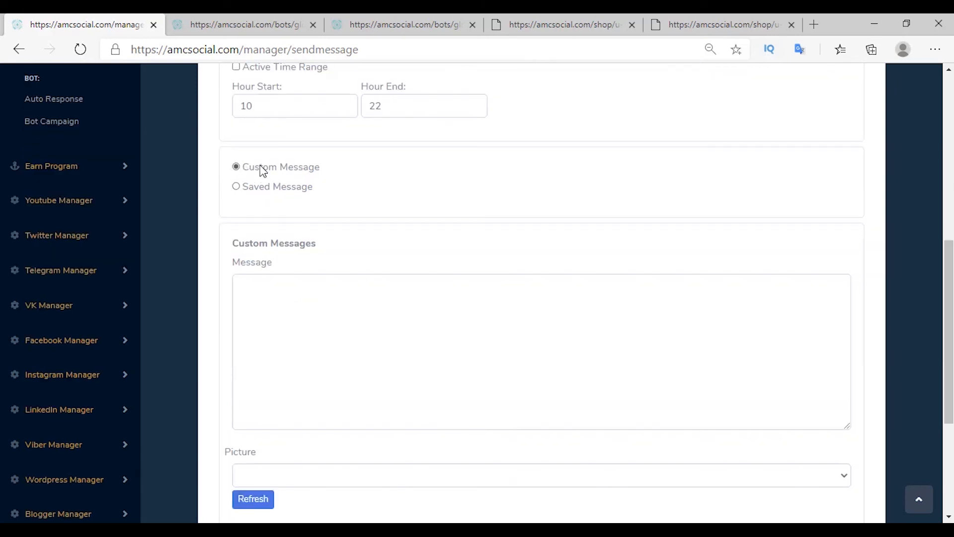
pyautogui.scroll(-1, 249, 285)
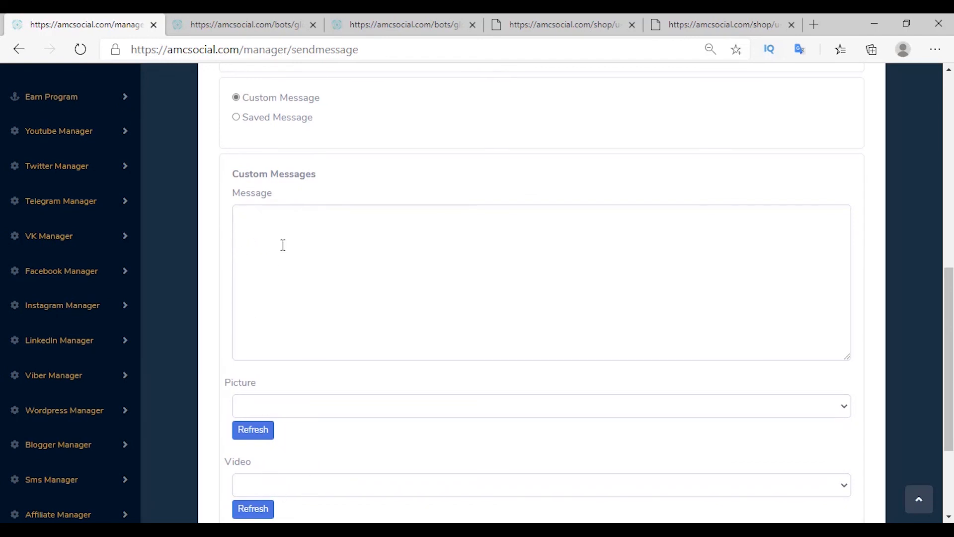
pyautogui.click(264, 120)
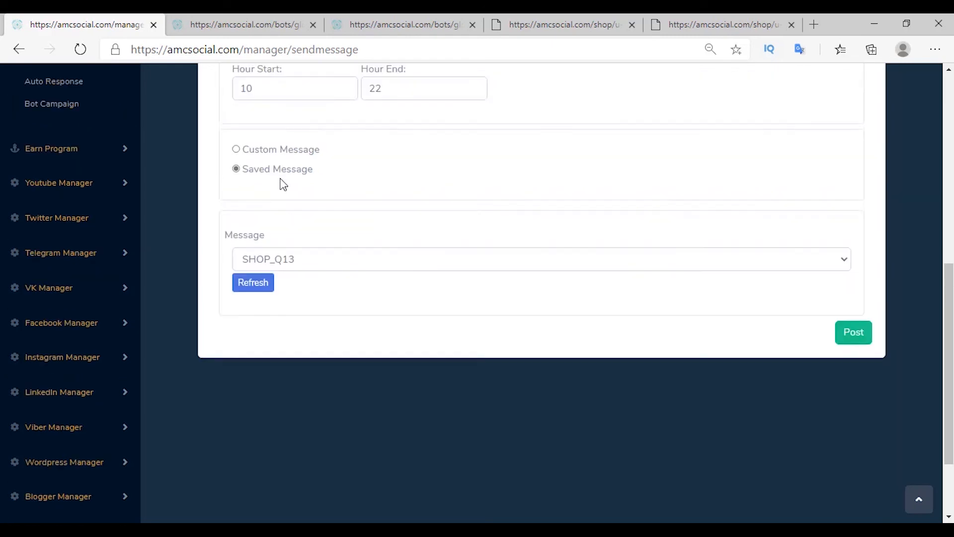
pyautogui.scroll(2, 288, 249)
pyautogui.click(294, 346)
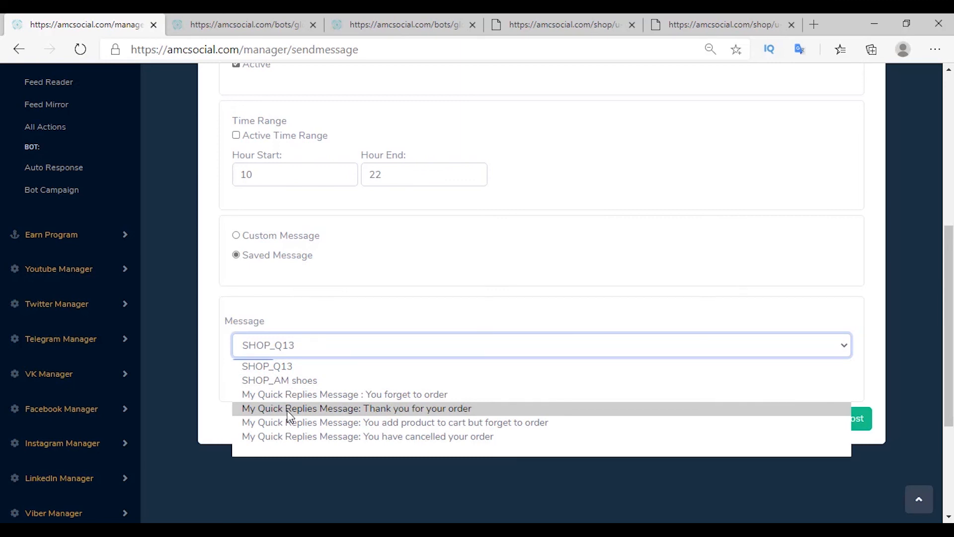
pyautogui.click(279, 380)
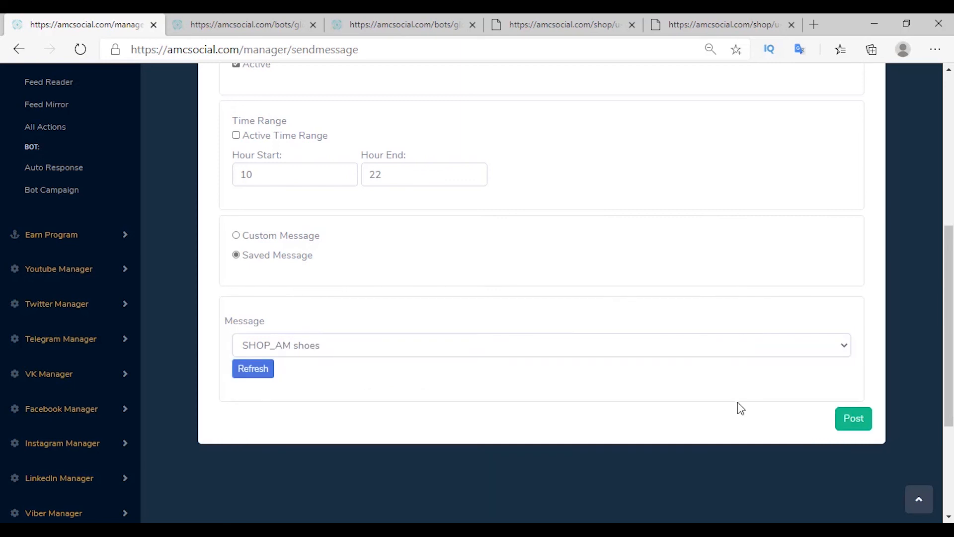
pyautogui.scroll(2, 738, 411)
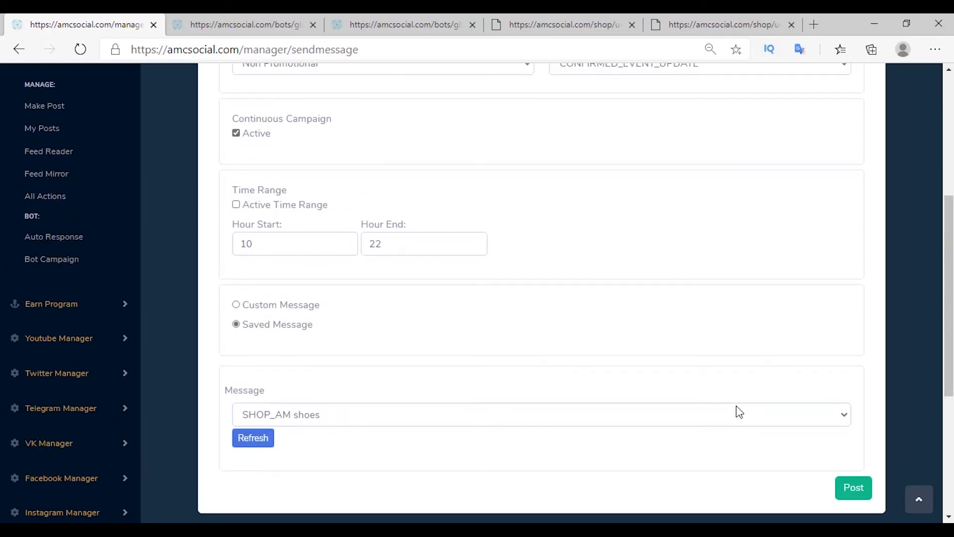
# Step: Post Campaign 2, confirm its finished status, and check the AM shoes message in Telegram
pyautogui.click(851, 498)
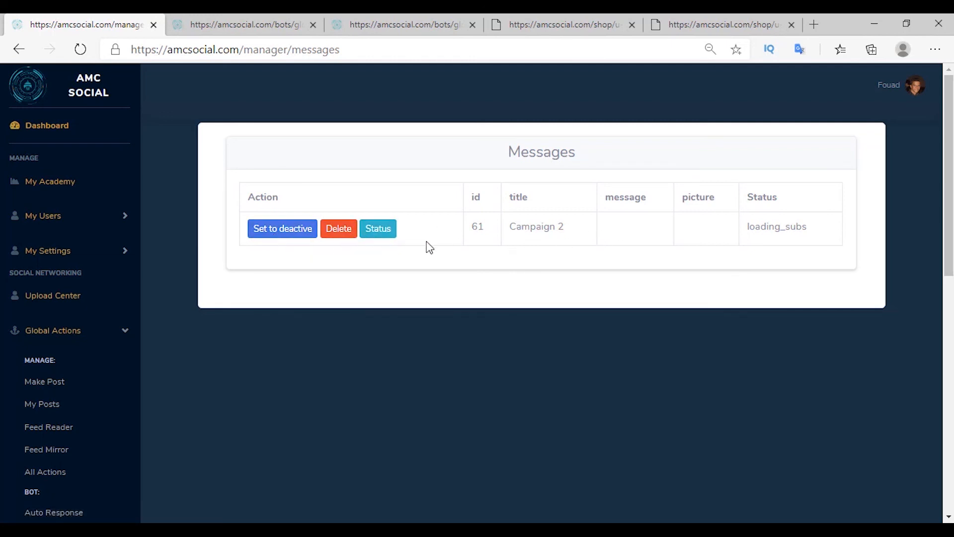
pyautogui.click(382, 232)
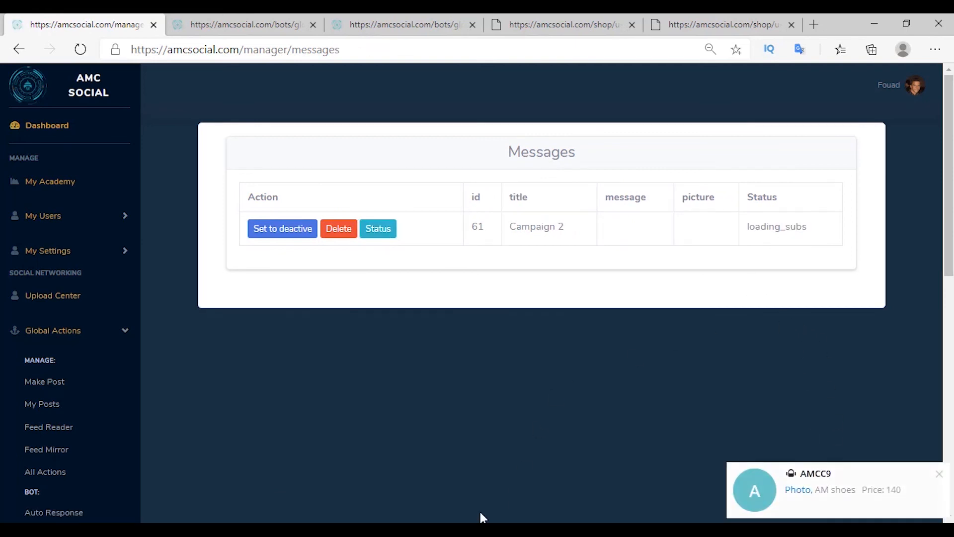
pyautogui.click(477, 529)
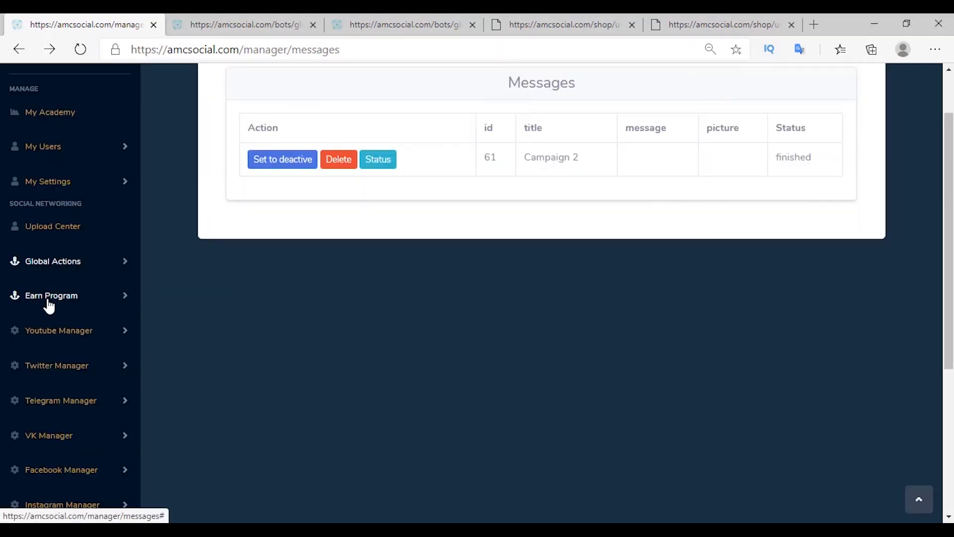
pyautogui.click(52, 296)
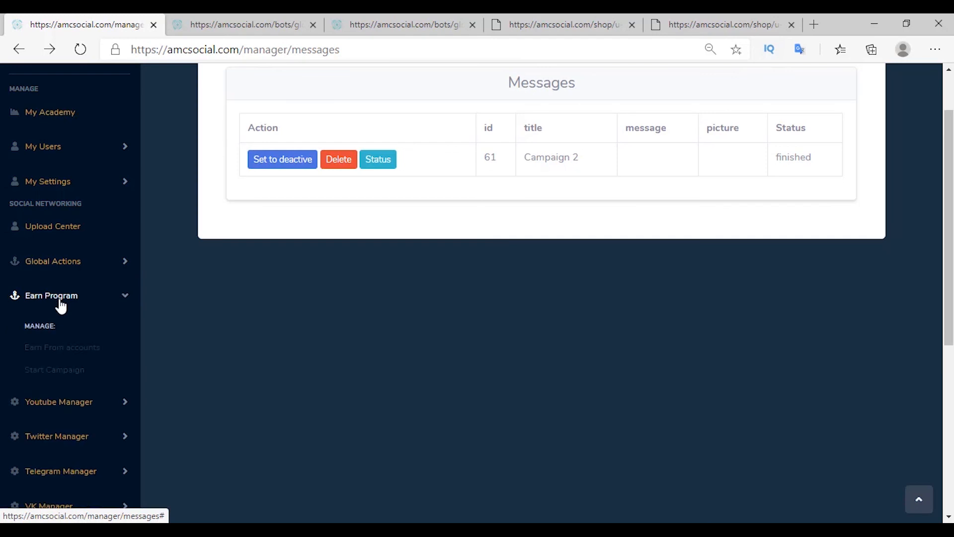
# Step: Join a VK account to the earn program with like, follow, comment and post actions
pyautogui.click(69, 347)
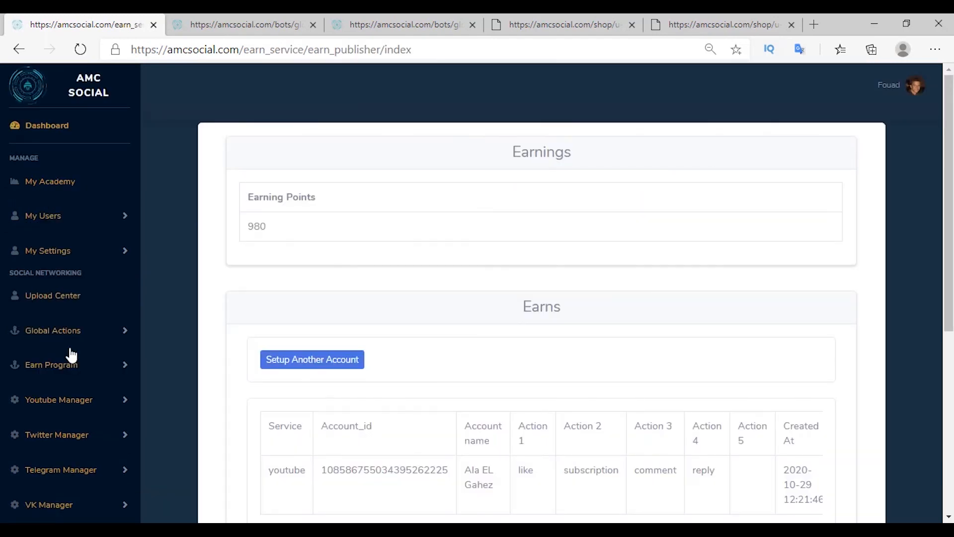
pyautogui.scroll(-1, 221, 279)
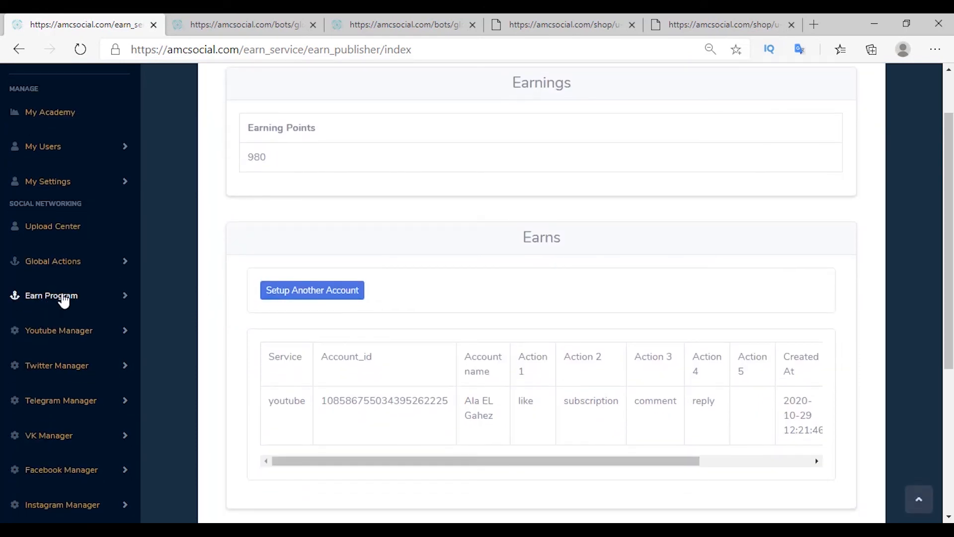
pyautogui.click(63, 297)
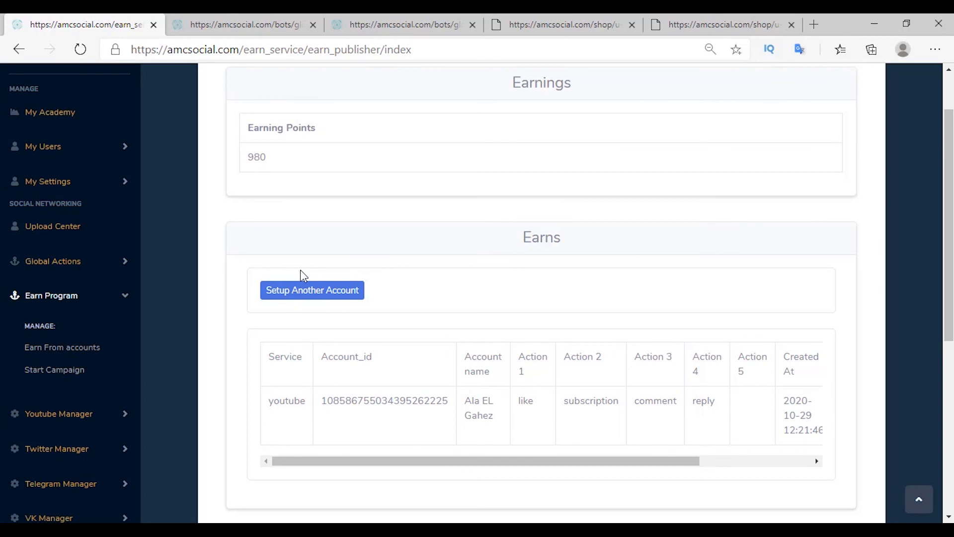
pyautogui.click(312, 297)
pyautogui.click(255, 208)
pyautogui.click(242, 283)
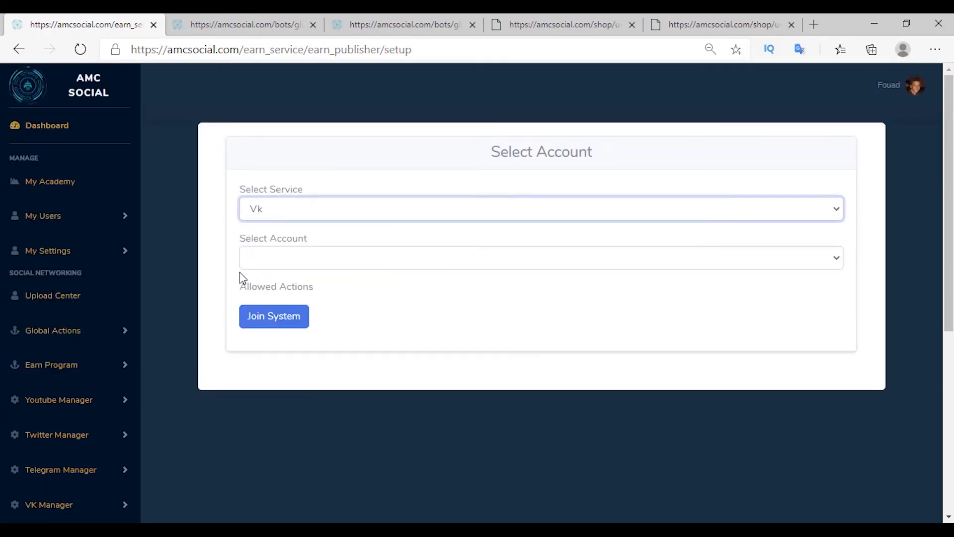
pyautogui.click(309, 262)
pyautogui.click(255, 282)
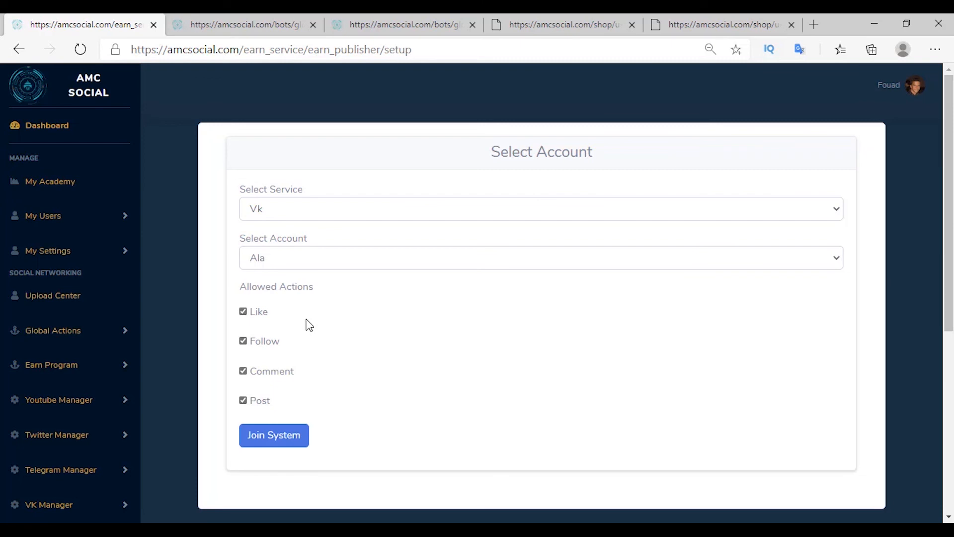
pyautogui.click(271, 443)
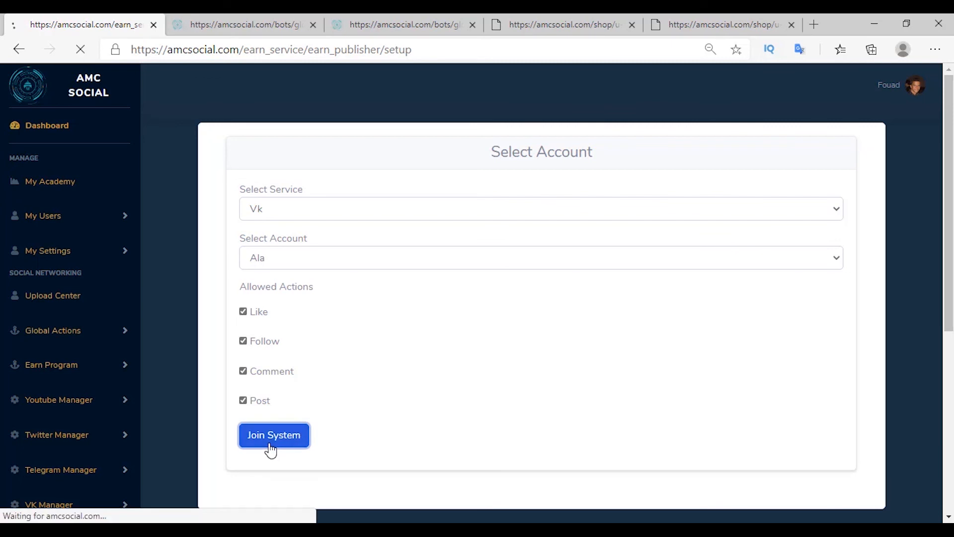
# Step: Check the new vk row in Earns and the 980 earning points balance
pyautogui.scroll(-3, 271, 450)
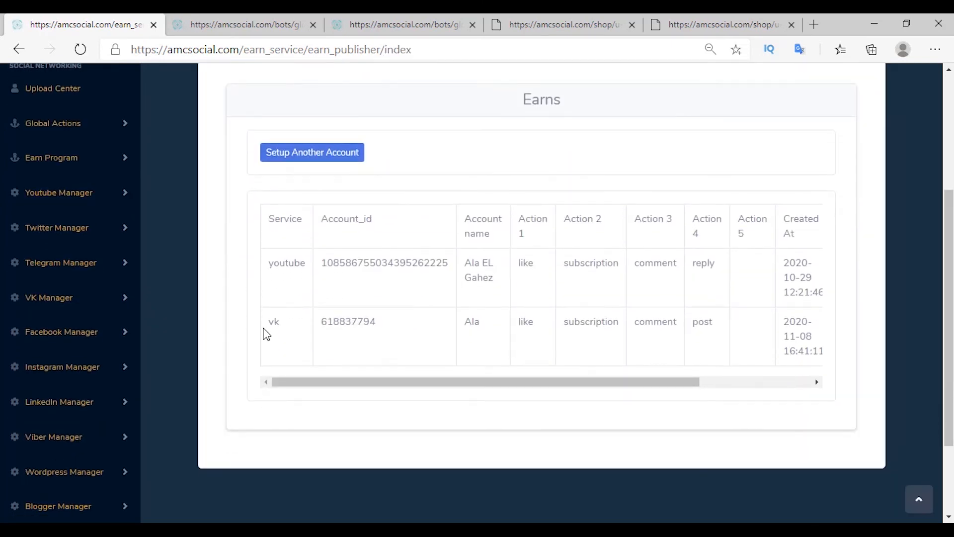
pyautogui.moveTo(264, 328); pyautogui.dragTo(679, 304)
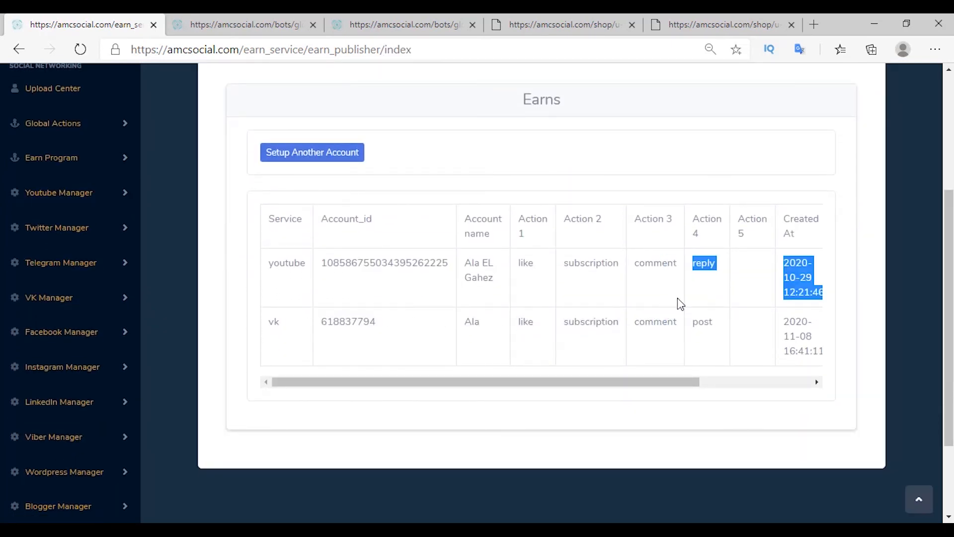
pyautogui.click(676, 370)
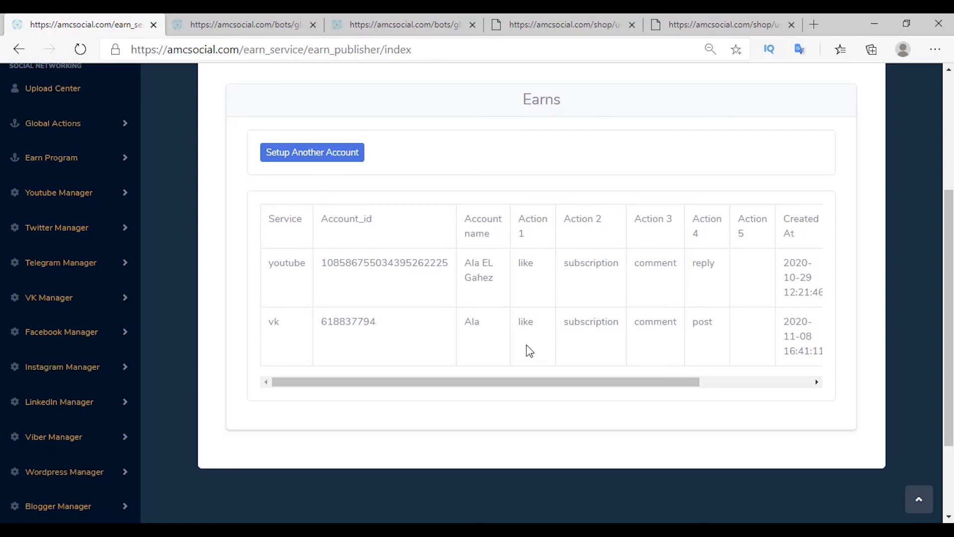
pyautogui.scroll(3, 491, 341)
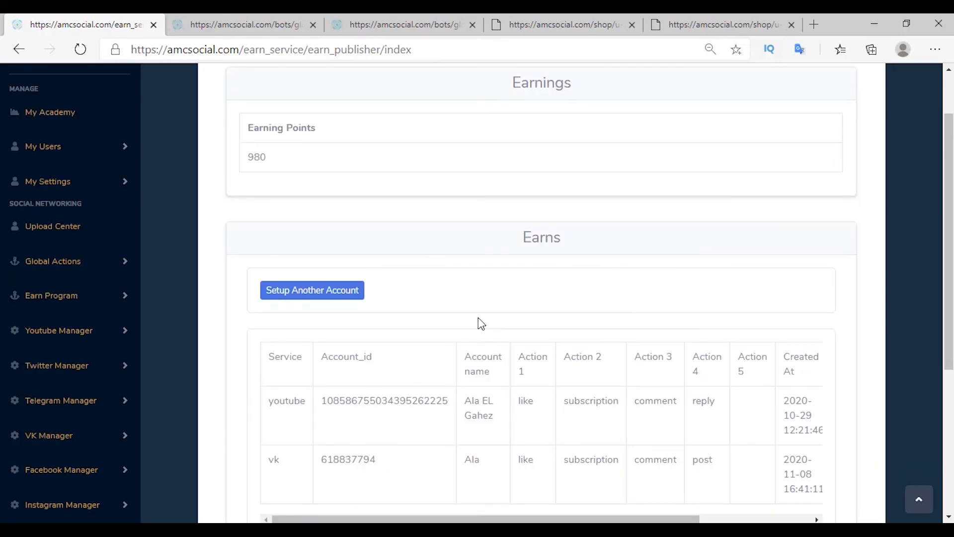
pyautogui.moveTo(231, 162); pyautogui.dragTo(194, 162)
pyautogui.click(217, 214)
pyautogui.click(44, 297)
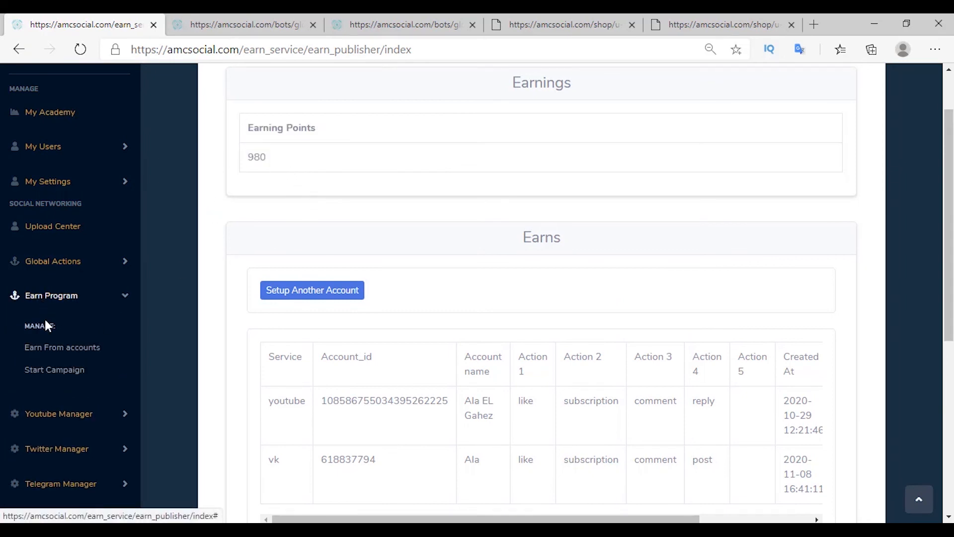
# Step: Begin a new earn campaign with Vk as the service and Like as the action
pyautogui.click(53, 370)
pyautogui.click(261, 209)
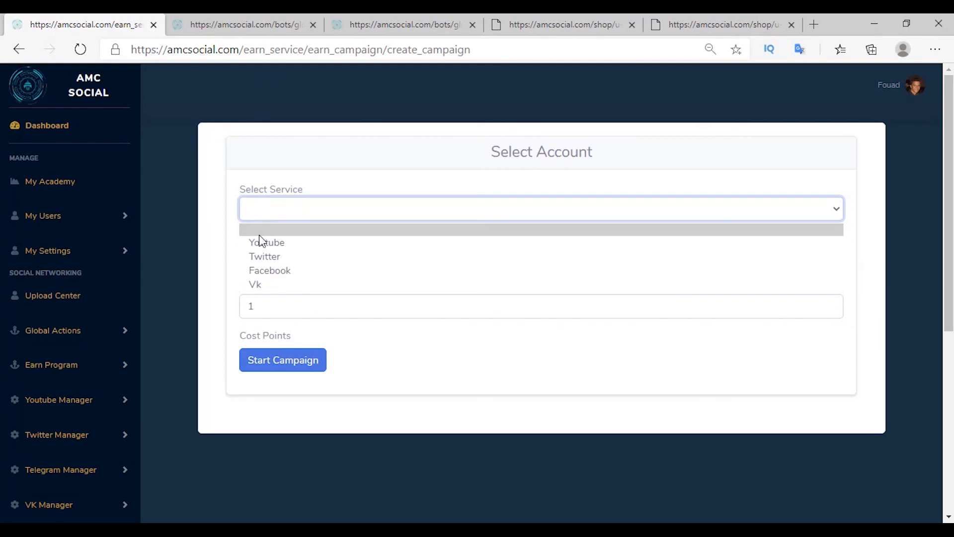
pyautogui.click(267, 286)
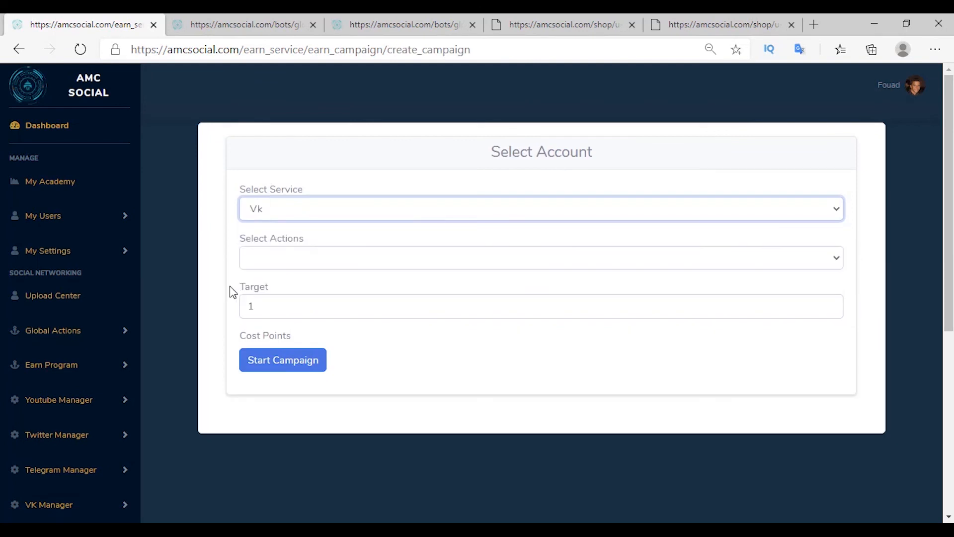
pyautogui.click(256, 258)
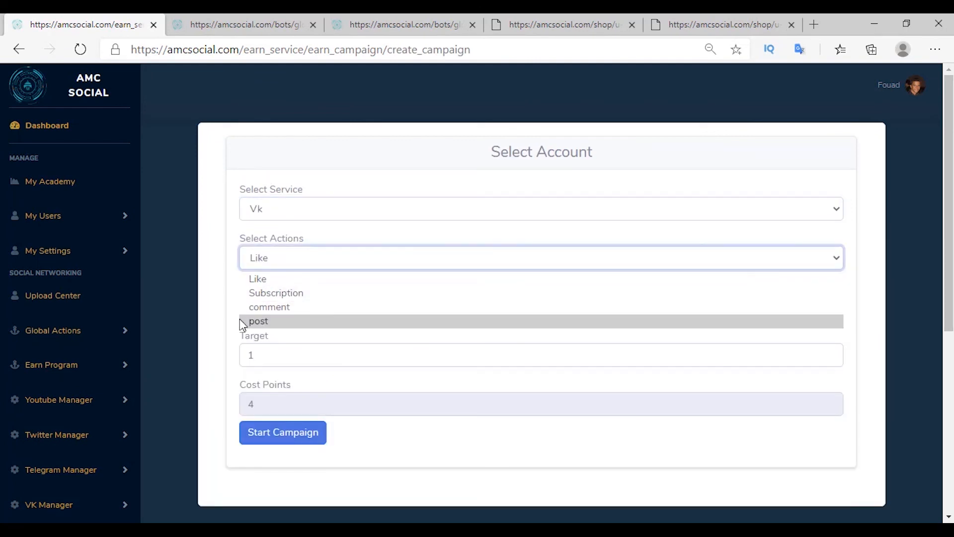
pyautogui.click(266, 280)
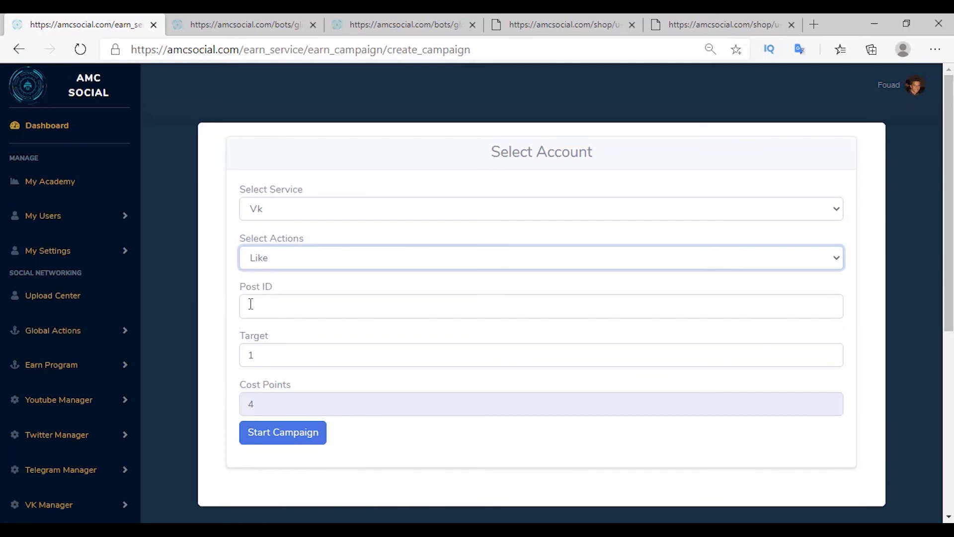
# Step: Look through the Subscription, comment and post actions, then settle back on Like
pyautogui.click(271, 259)
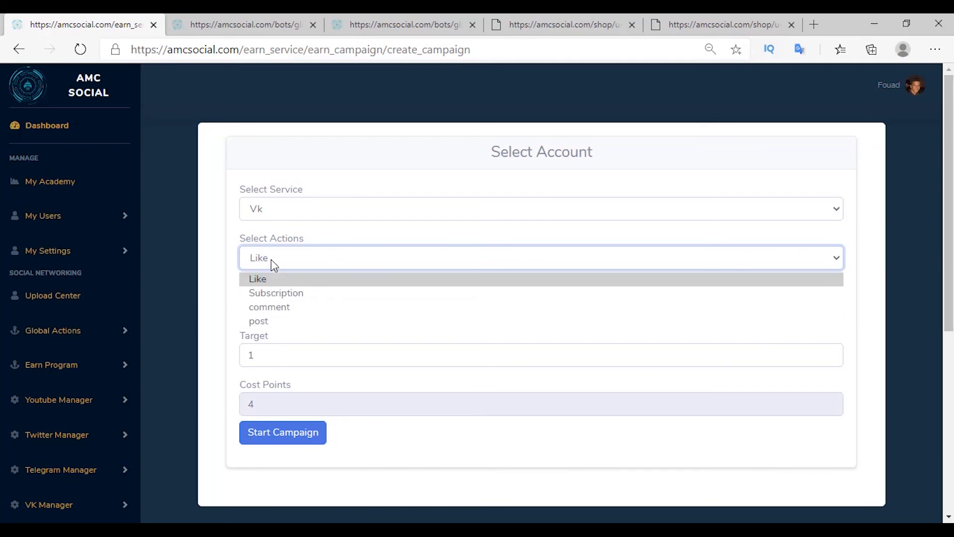
pyautogui.click(258, 293)
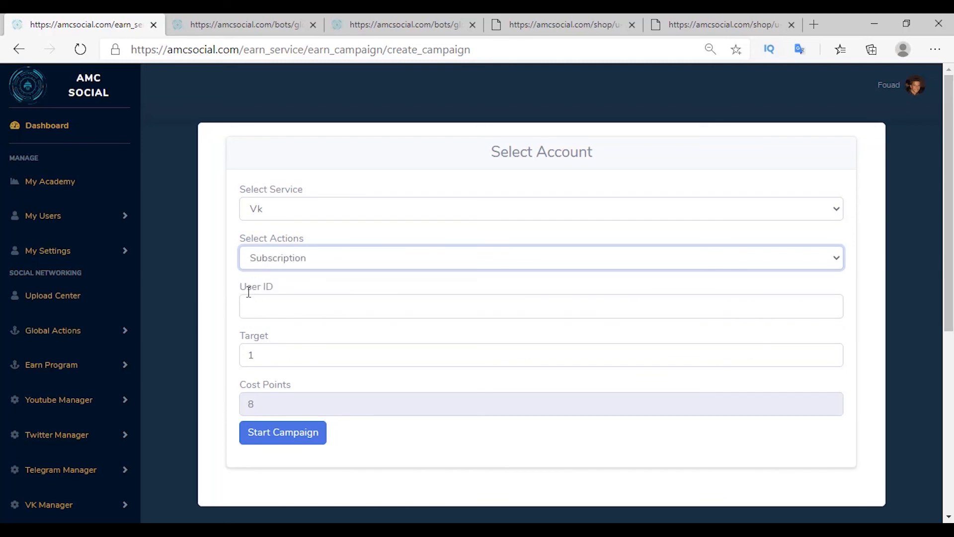
pyautogui.click(273, 257)
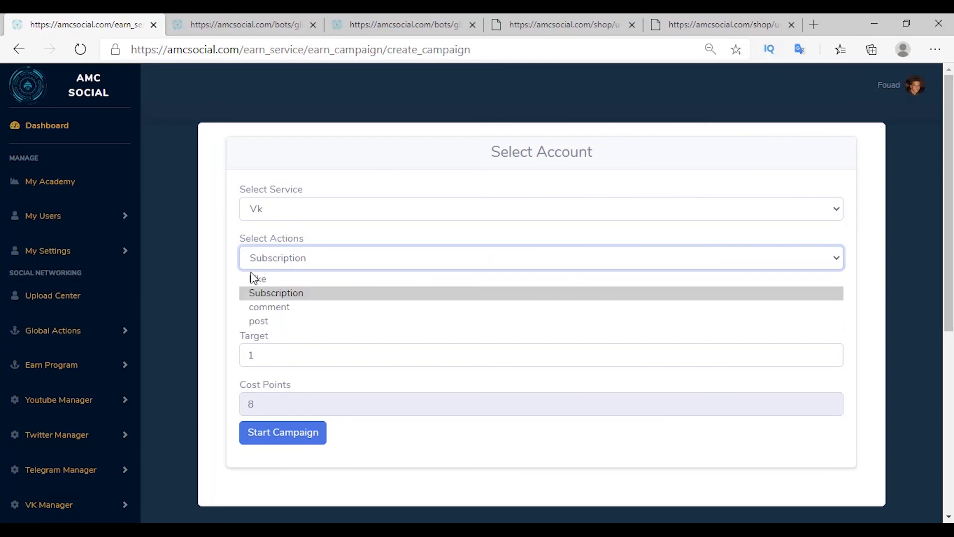
pyautogui.click(254, 309)
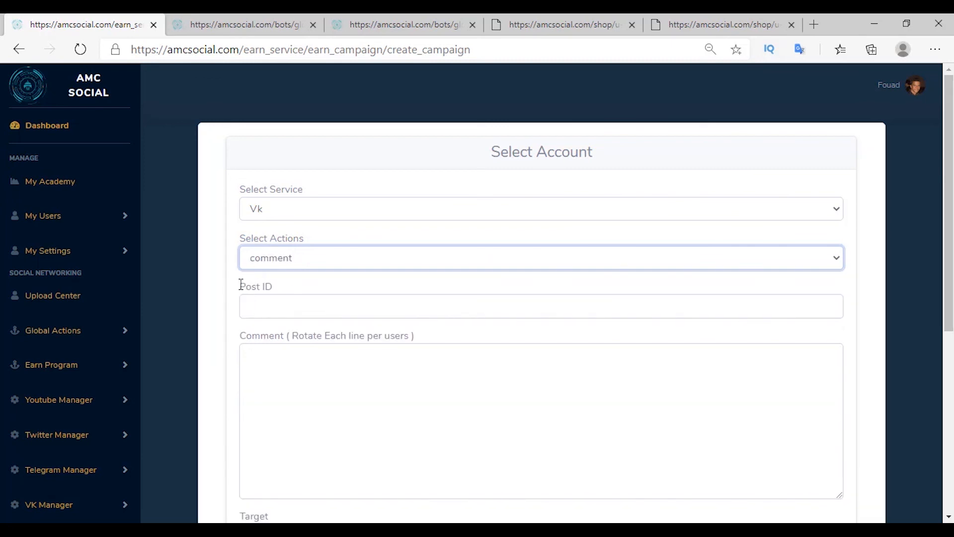
pyautogui.click(277, 257)
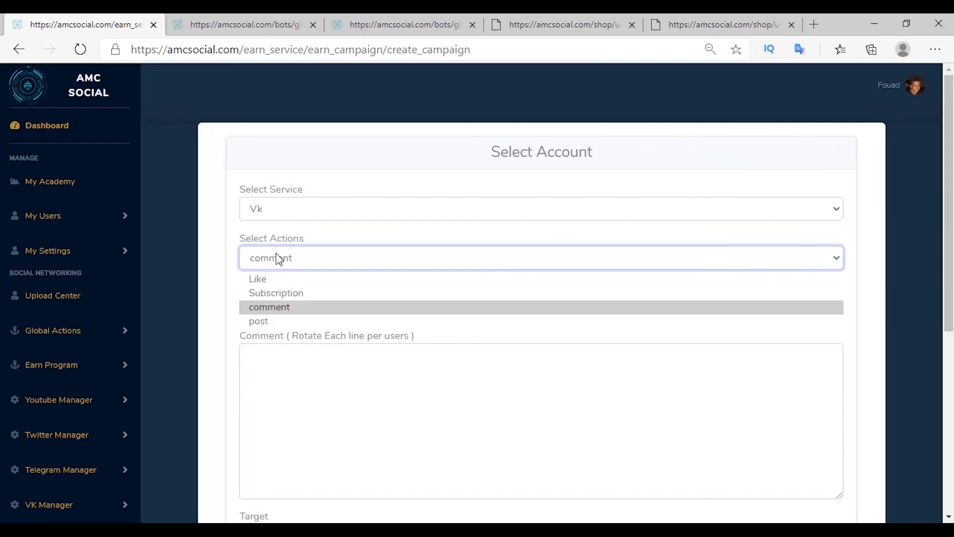
pyautogui.click(255, 320)
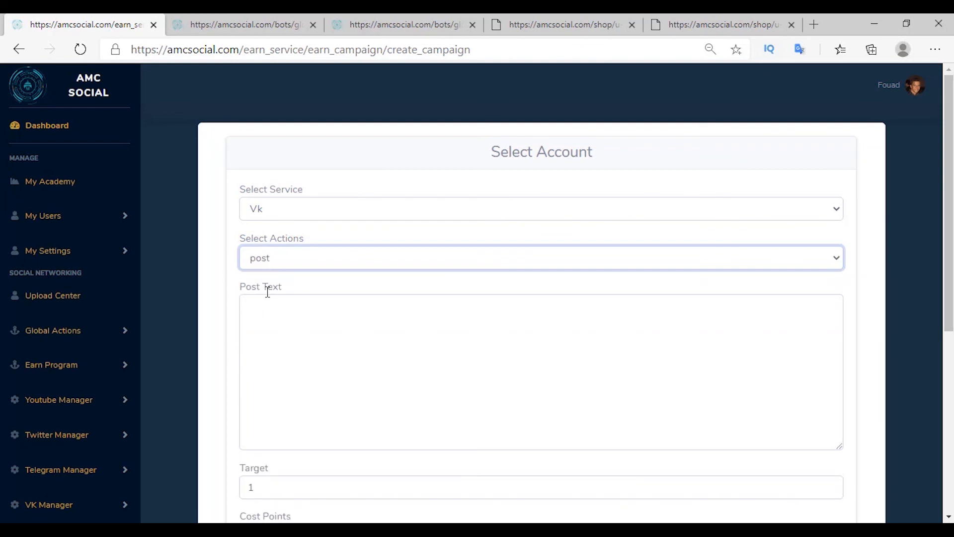
pyautogui.click(268, 262)
pyautogui.click(269, 277)
pyautogui.click(253, 307)
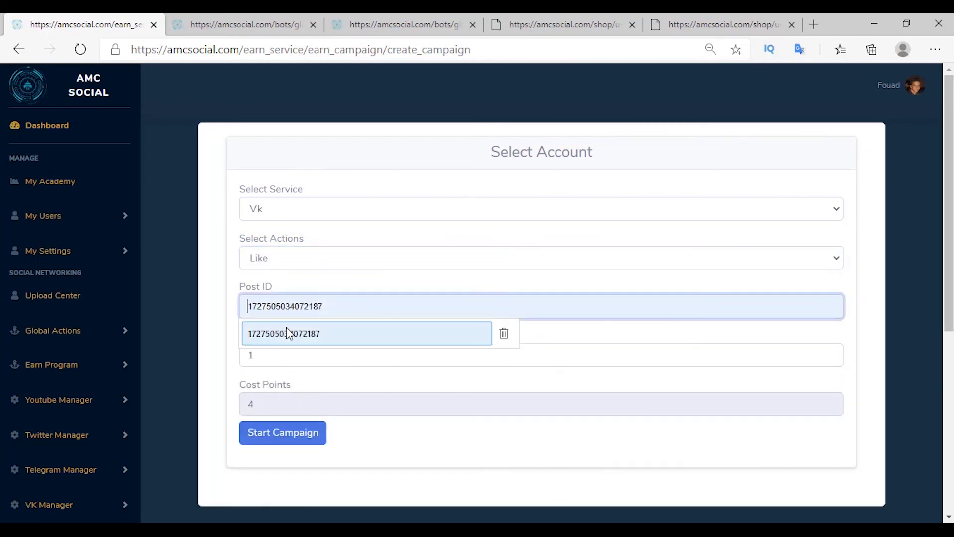
pyautogui.click(288, 333)
pyautogui.press('Tab')
pyautogui.write('100')
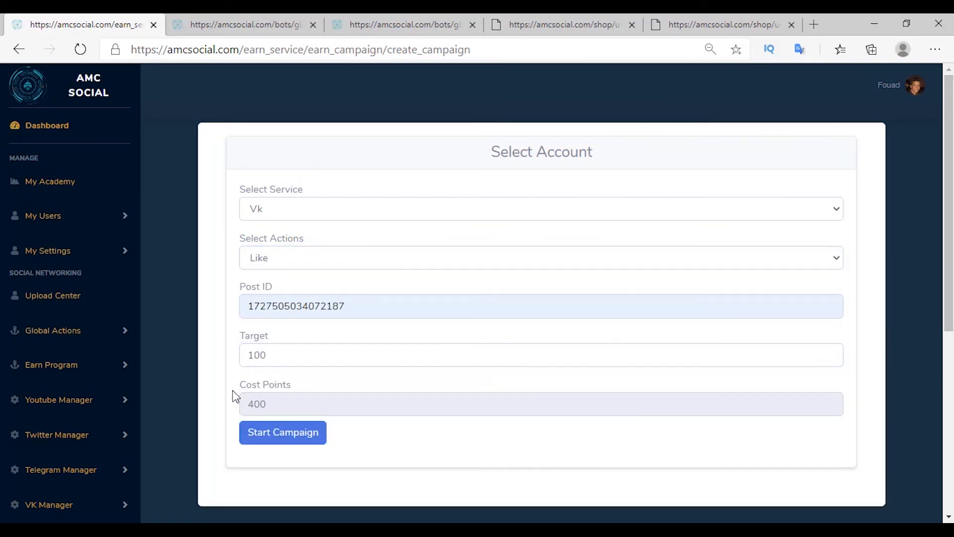
pyautogui.moveTo(267, 403); pyautogui.dragTo(240, 410)
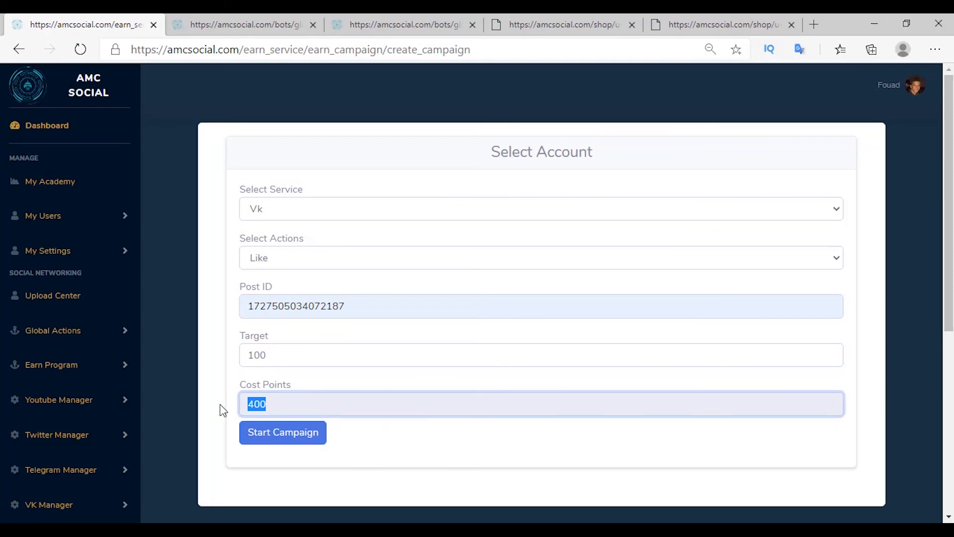
pyautogui.click(219, 409)
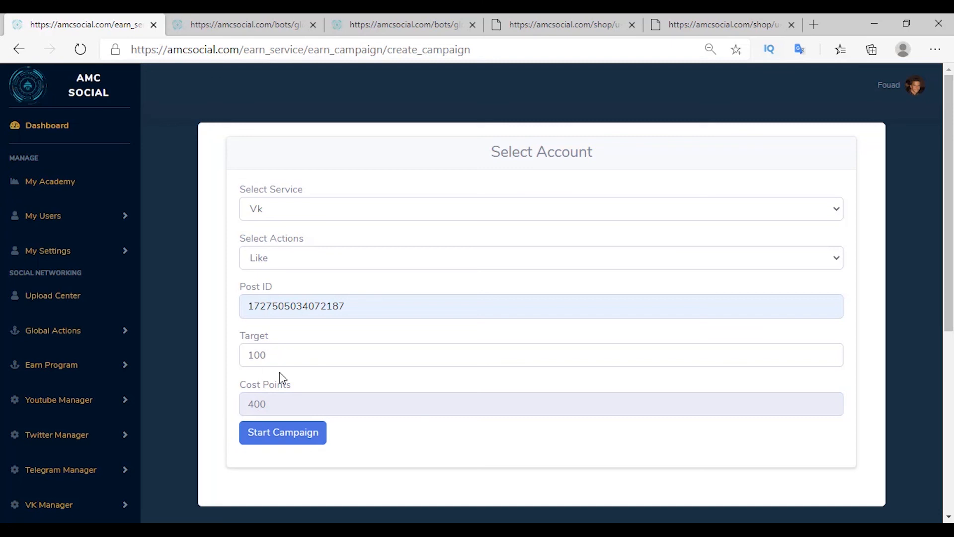
pyautogui.click(283, 432)
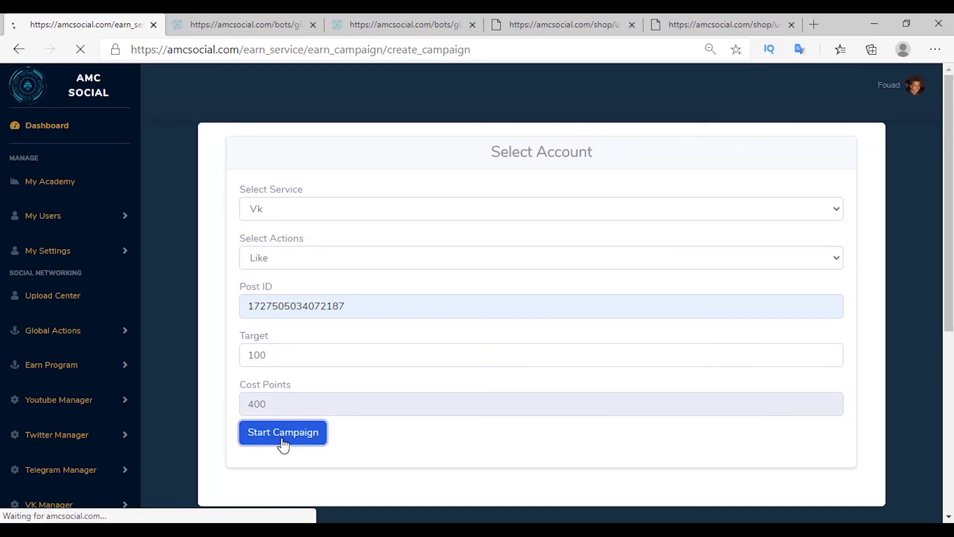
pyautogui.scroll(-6, 345, 424)
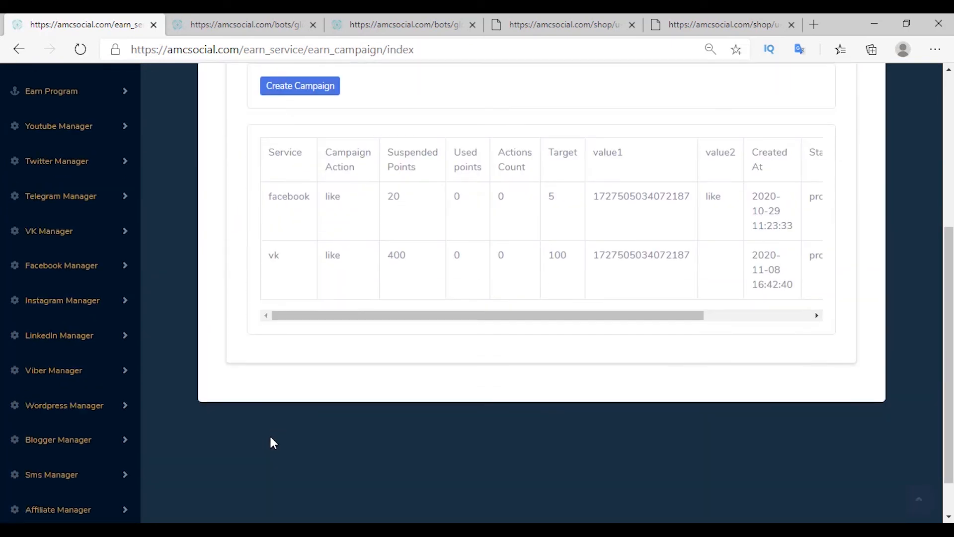
pyautogui.moveTo(336, 265); pyautogui.dragTo(383, 265)
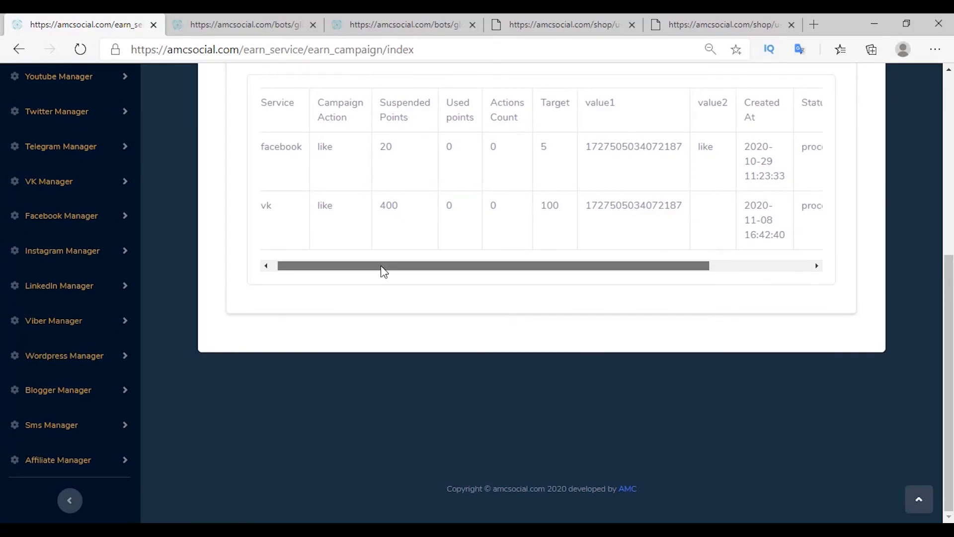